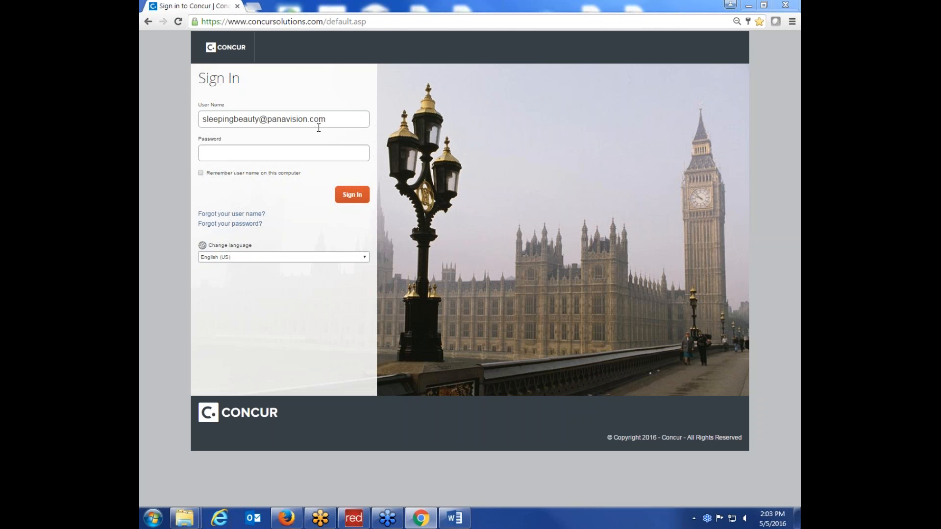
Open the forgotten-password form, choose the emailed reset link option, and return to the sign-in page without submitting.
left_click(235, 225)
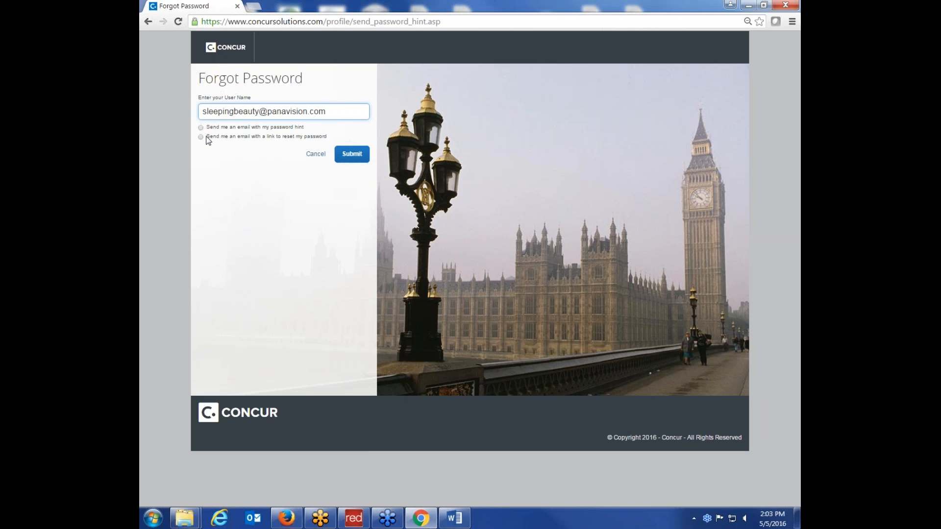
left_click(200, 136)
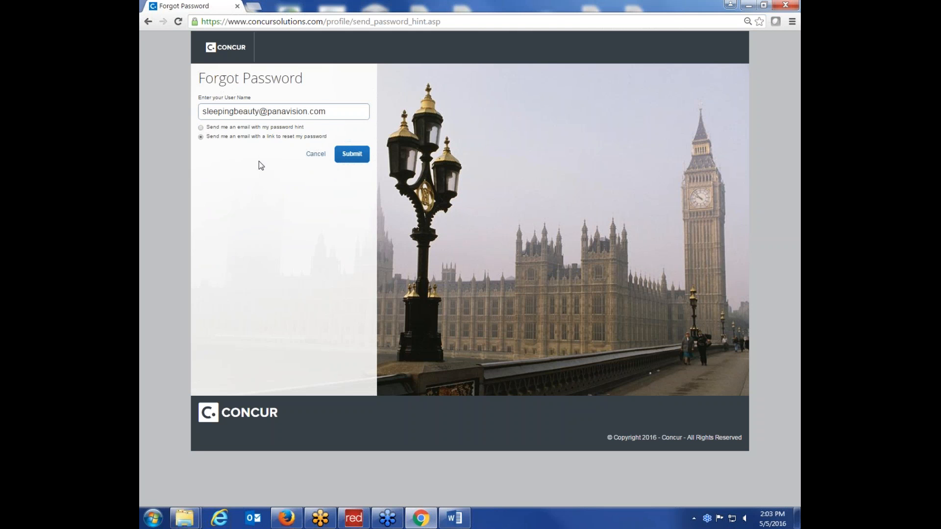
left_click(148, 22)
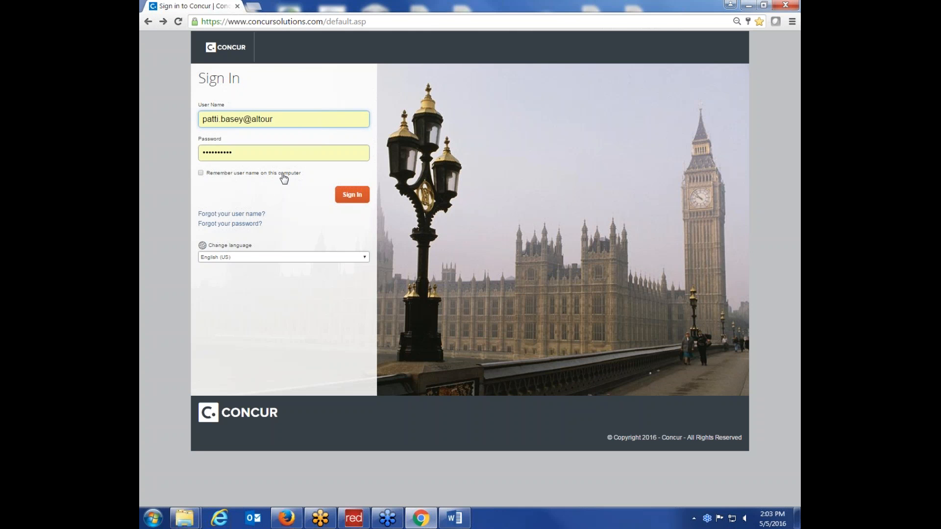
Replace the prefilled credentials with the traveler's user name and account password, and sign in.
key("BackSpace")
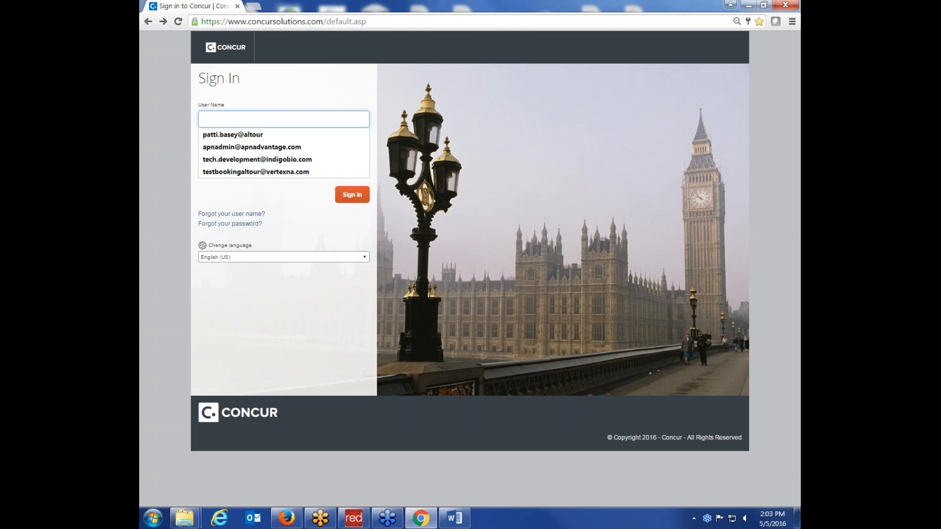
type("p")
key("BackSpace")
key("ctrl+v")
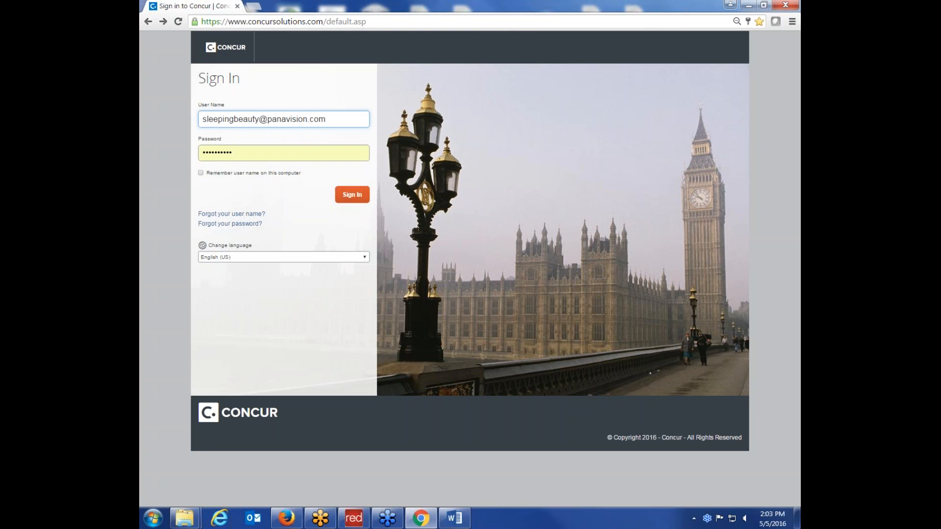
double_click(285, 156)
key("BackSpace")
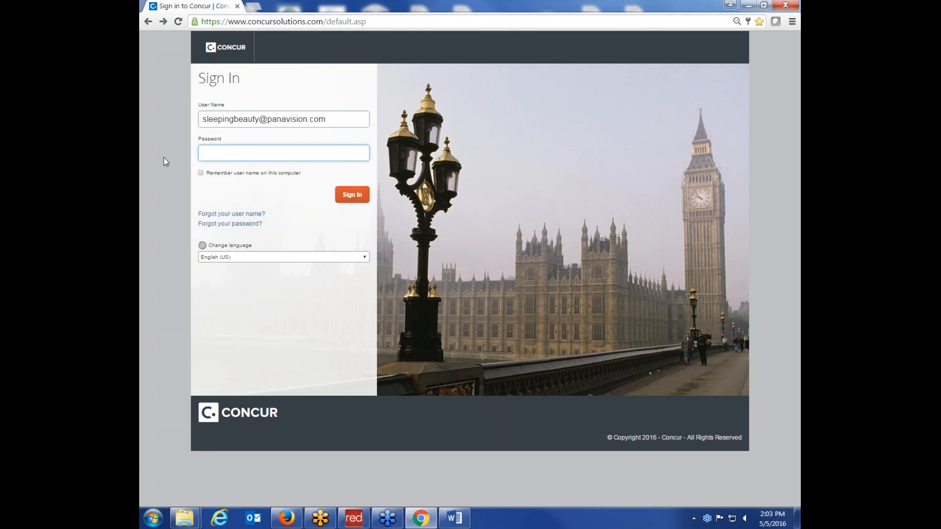
type("*********")
key("Return")
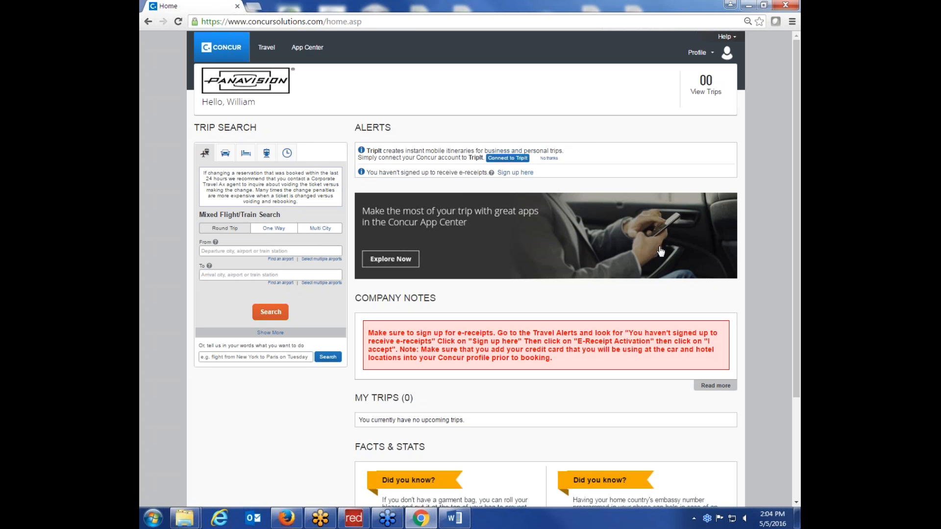
Expand the full company notes on the home page, read through them, and collapse them again.
scroll(772, 275, "down", 2)
scroll(771, 275, "down", 1)
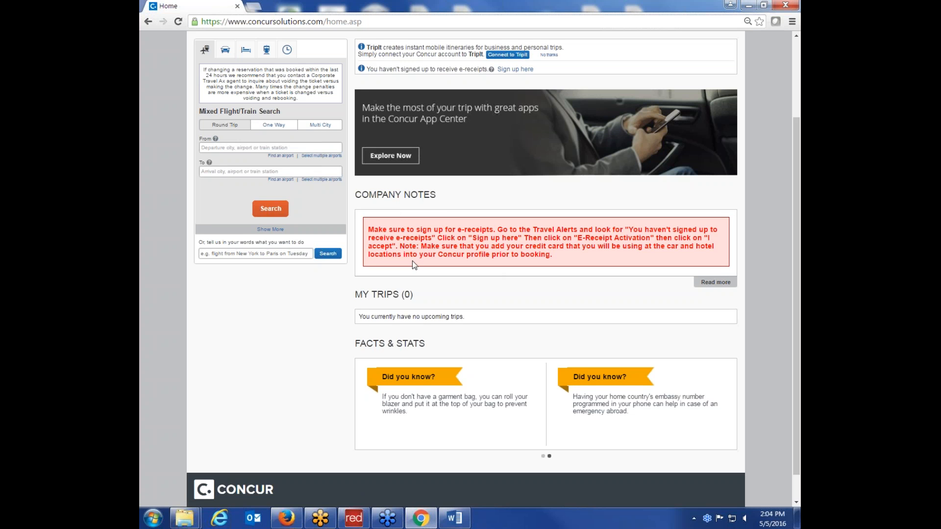
left_click(717, 283)
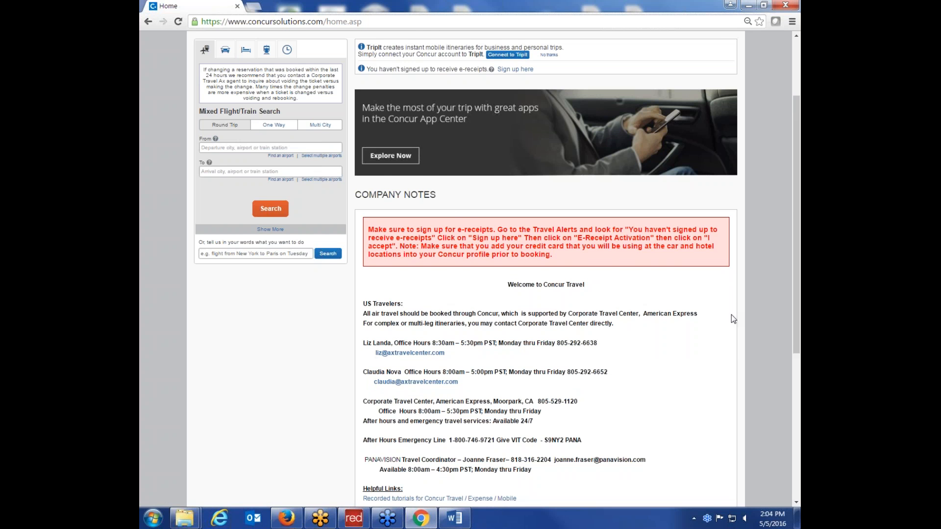
scroll(730, 315, "down", 4)
left_click(720, 313)
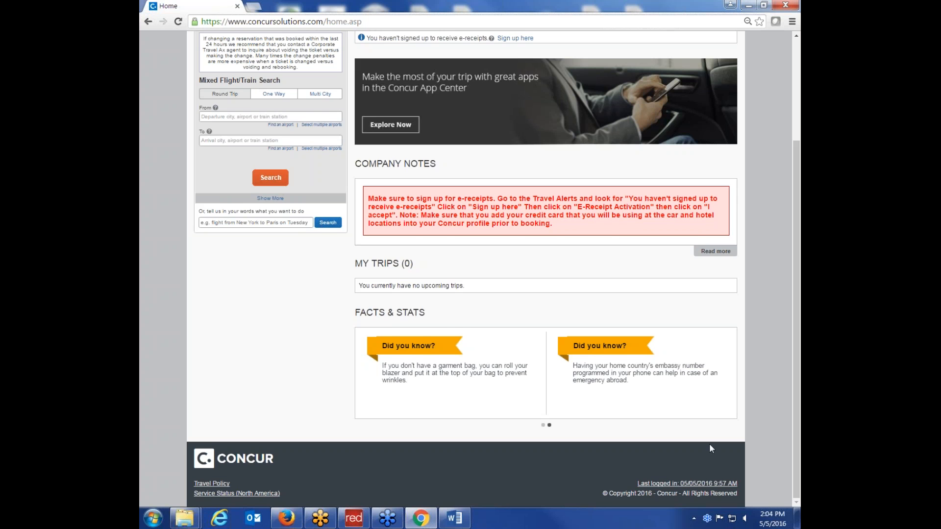
scroll(710, 445, "up", 3)
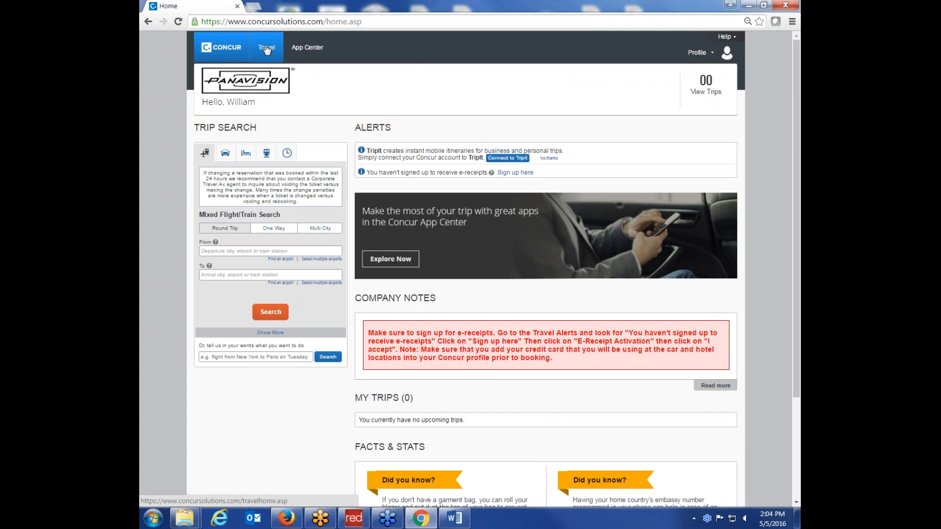
Open the Personal Information page from the user's profile settings.
left_click(702, 60)
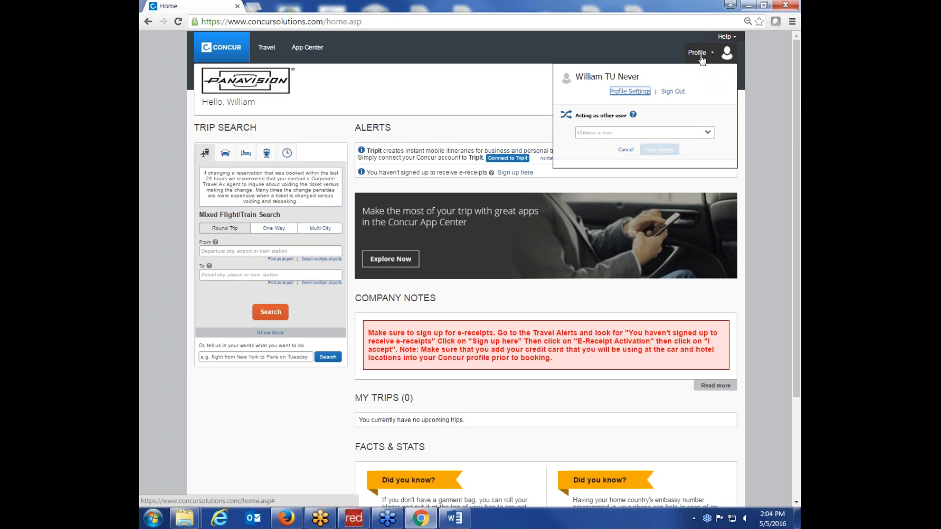
left_click(630, 92)
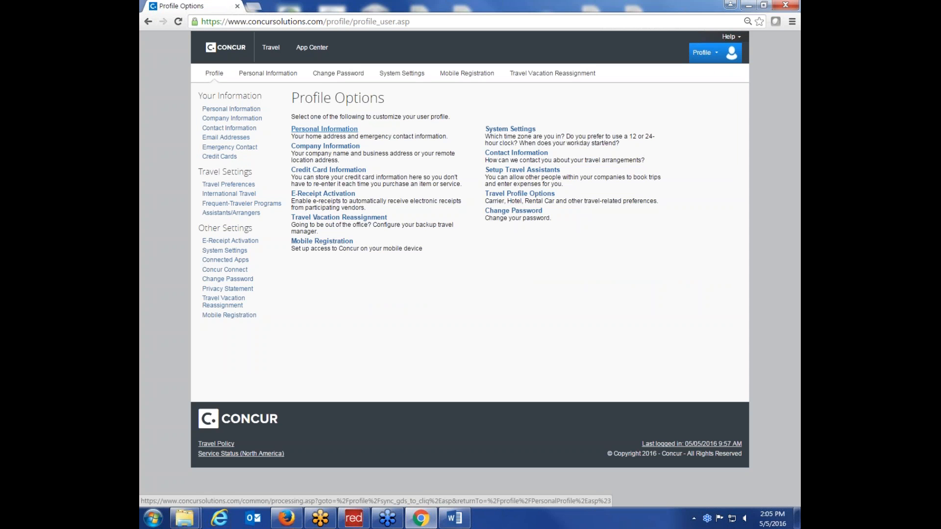
left_click(324, 128)
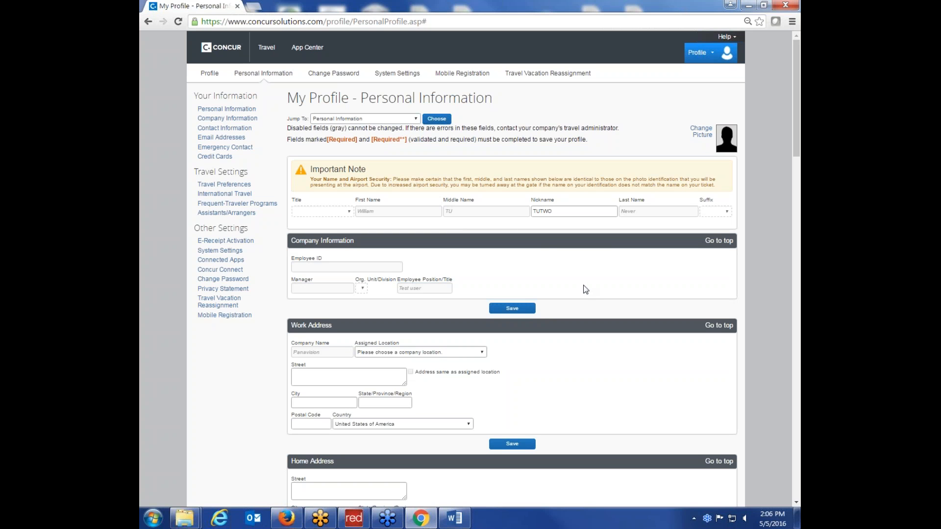
Set the work address's assigned location to Panavision Atlanta (Atlanta, GA) and mark the address as same as assigned location.
scroll(584, 286, "down", 2)
scroll(584, 290, "down", 1)
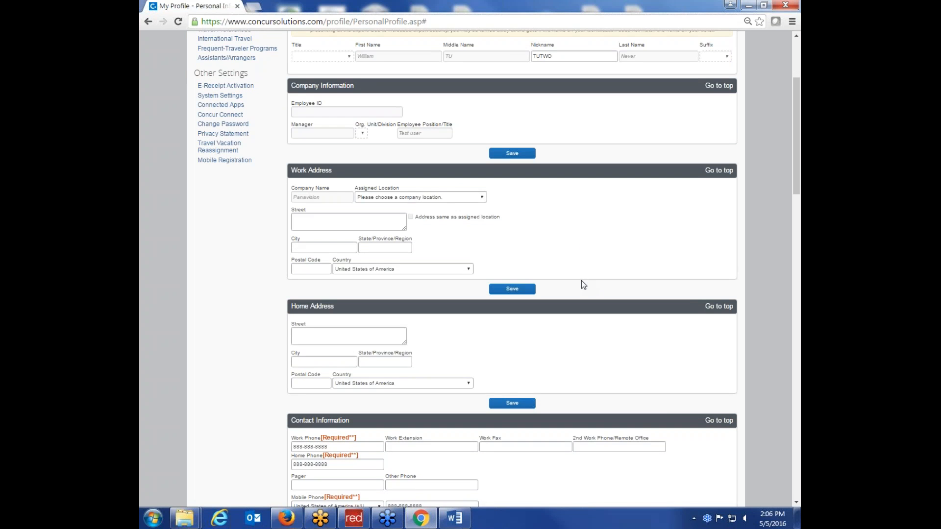
left_click(433, 198)
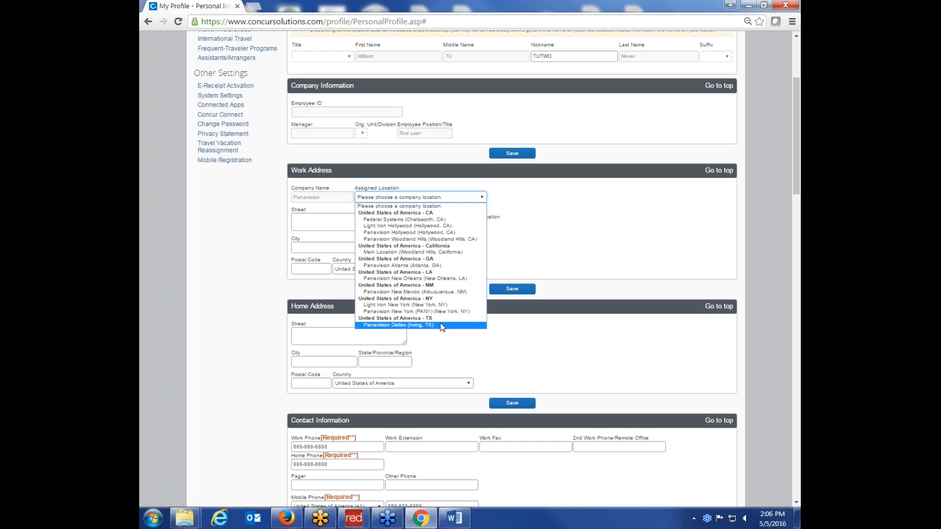
left_click(441, 265)
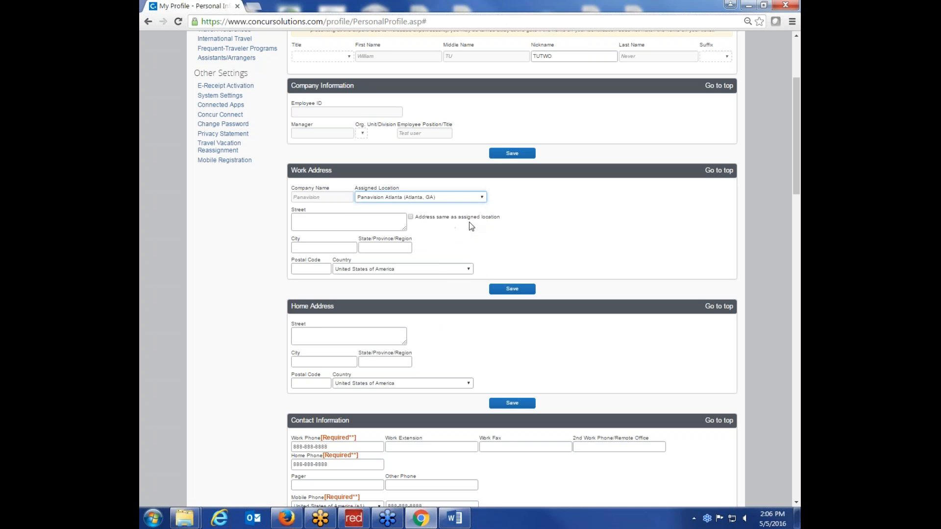
left_click(411, 217)
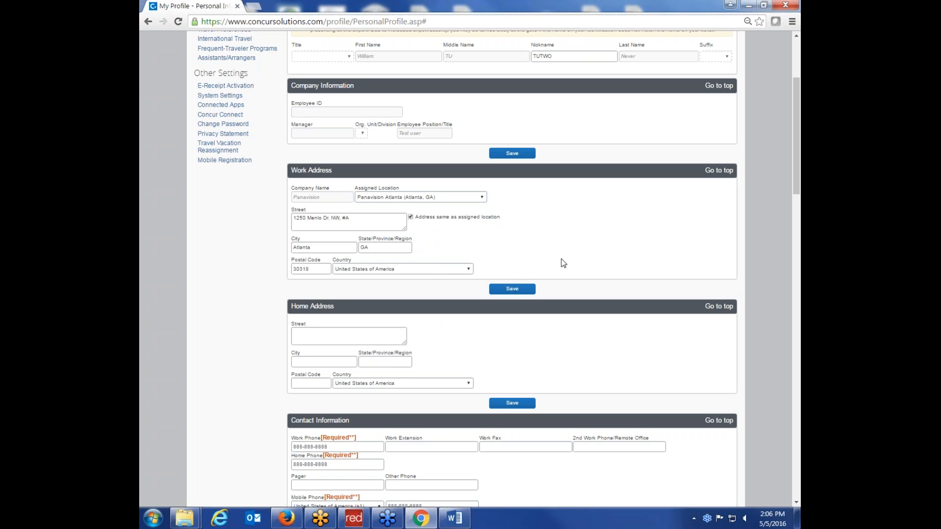
Start an additional email address entry in the profile and set its contact for travel notifications to Yes.
scroll(439, 234, "down", 1)
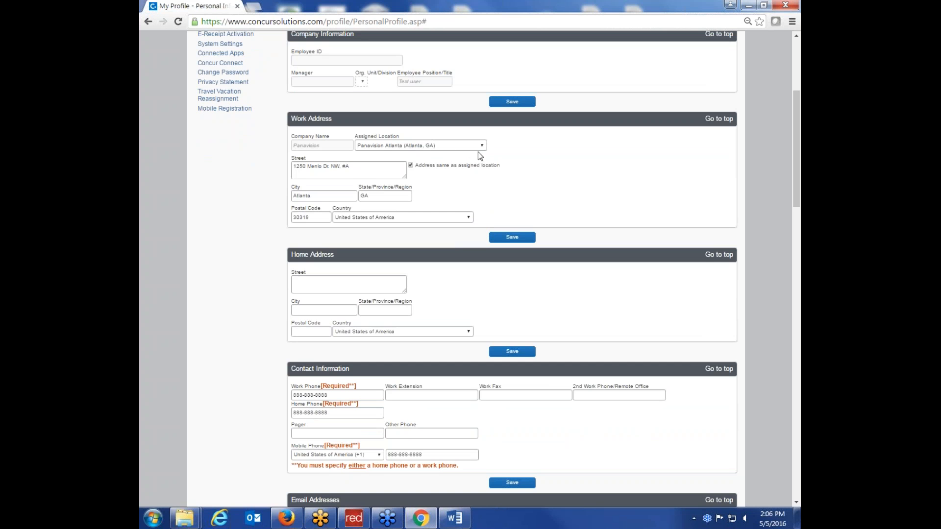
scroll(603, 269, "down", 3)
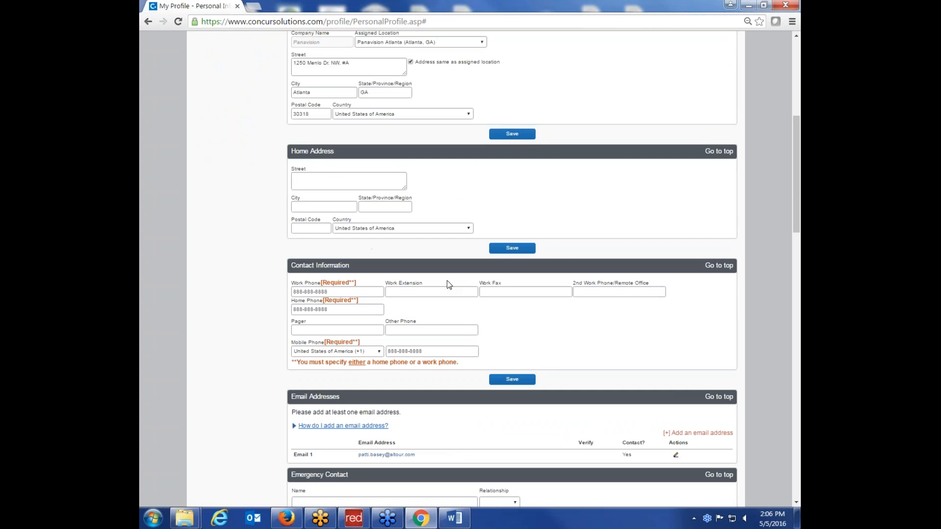
scroll(531, 321, "down", 1)
scroll(532, 320, "down", 1)
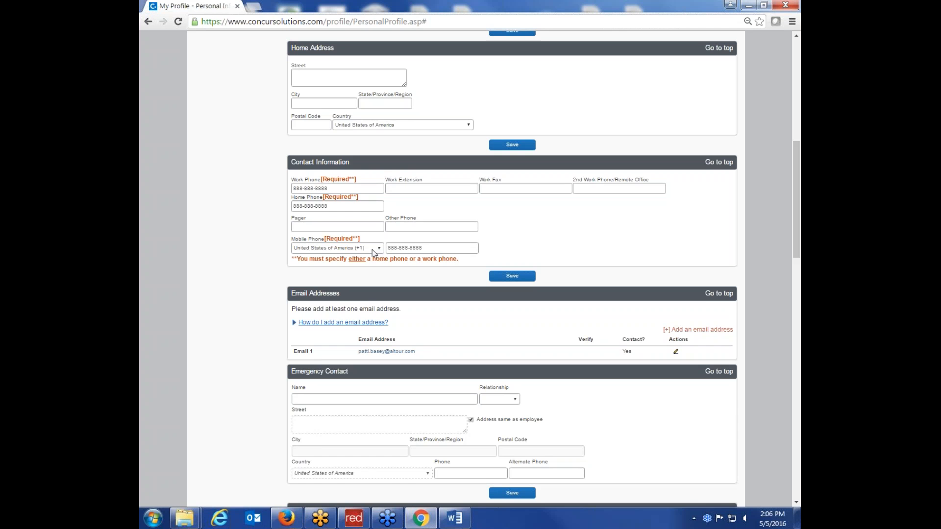
scroll(325, 253, "down", 1)
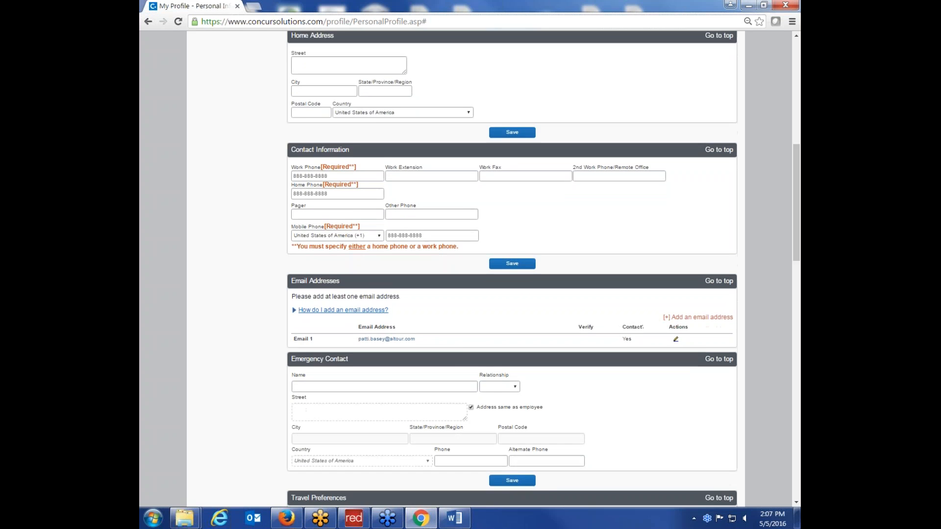
scroll(512, 268, "down", 2)
scroll(343, 205, "down", 1)
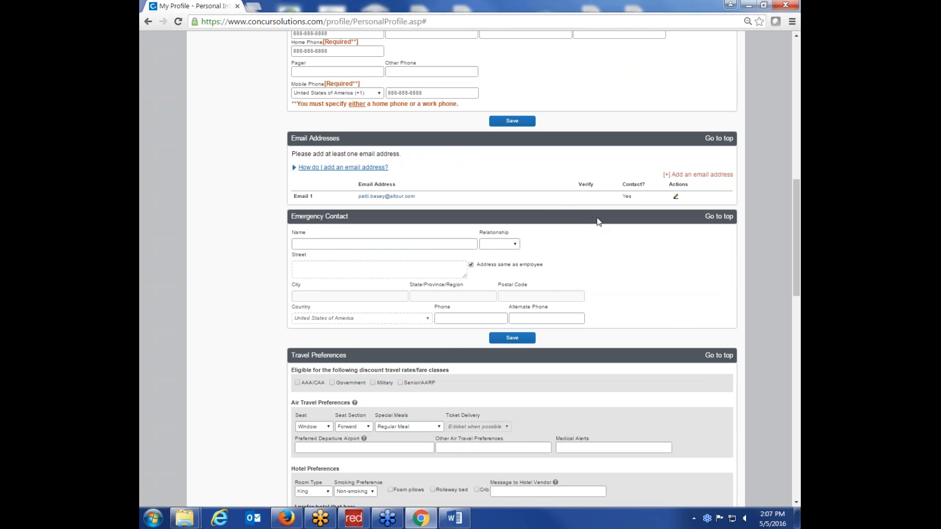
left_click(695, 177)
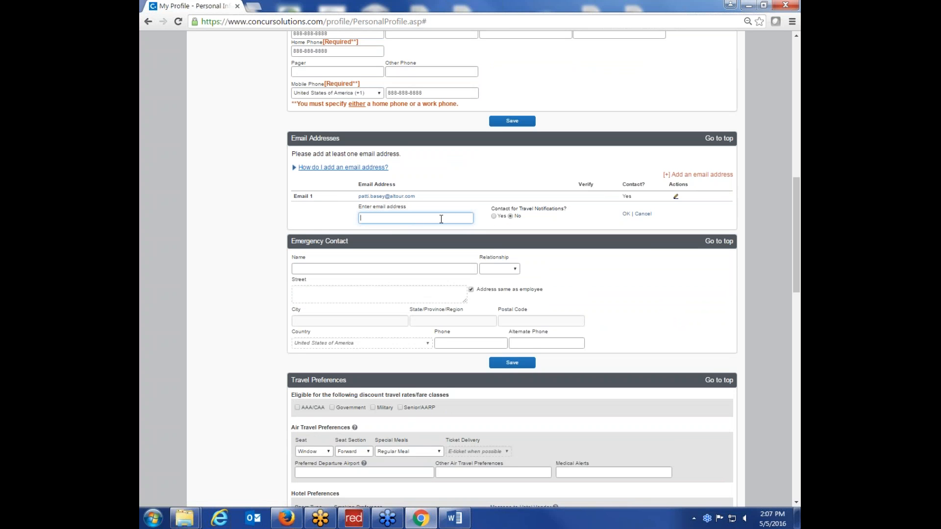
left_click(494, 216)
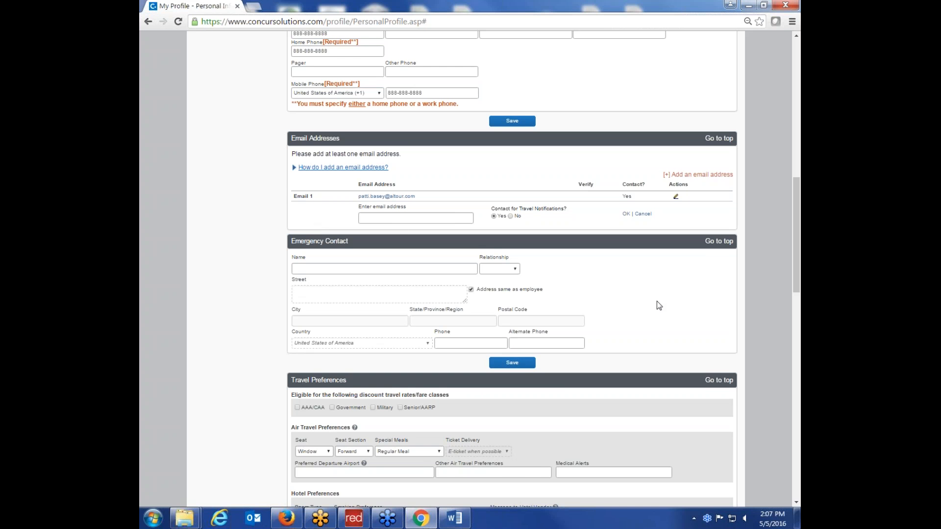
Examine the seat and seat section choices in the air travel preferences.
scroll(715, 319, "down", 3)
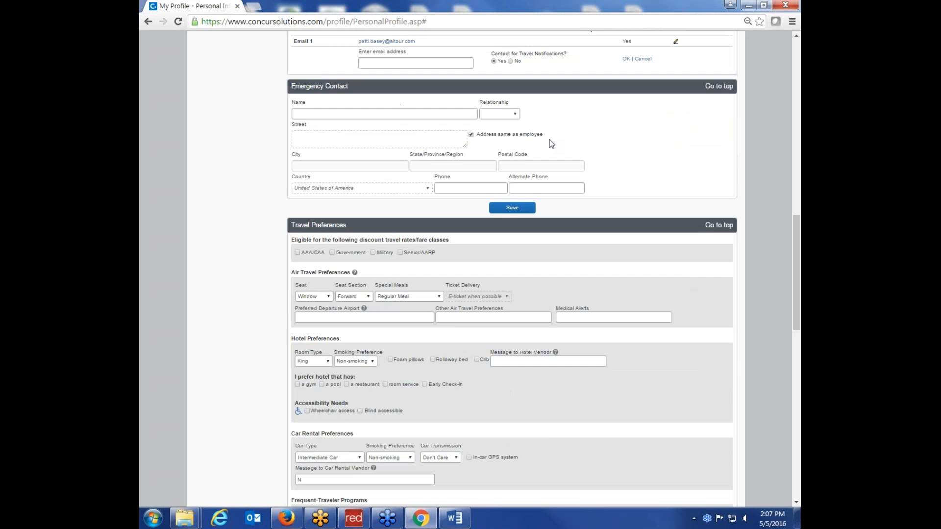
scroll(665, 293, "down", 2)
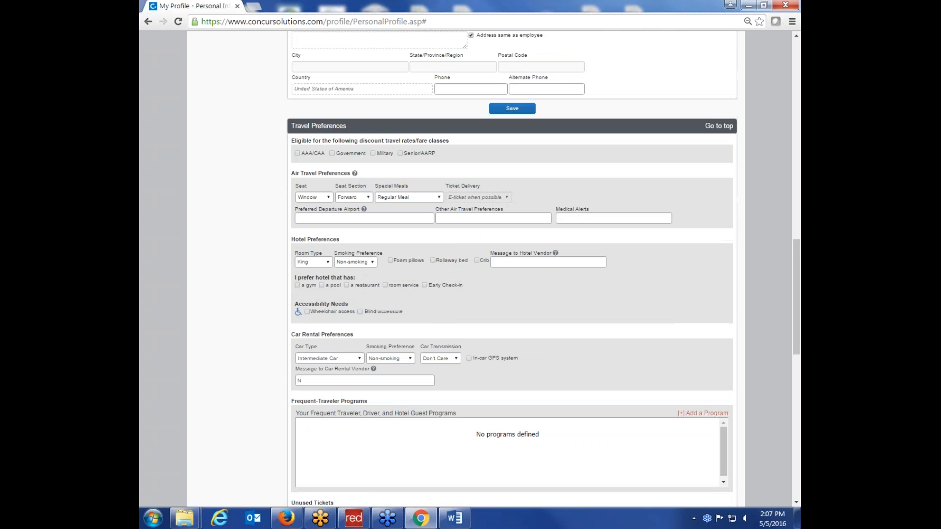
scroll(666, 293, "down", 1)
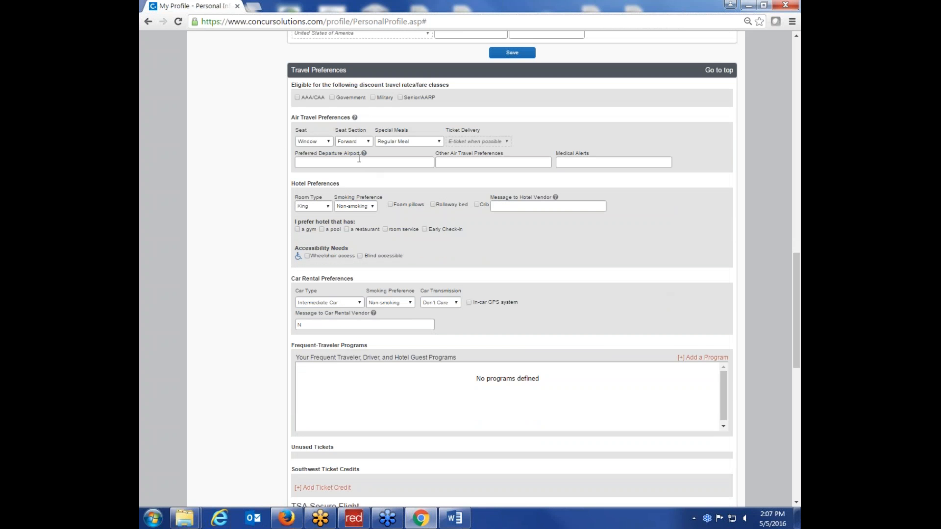
left_click(328, 142)
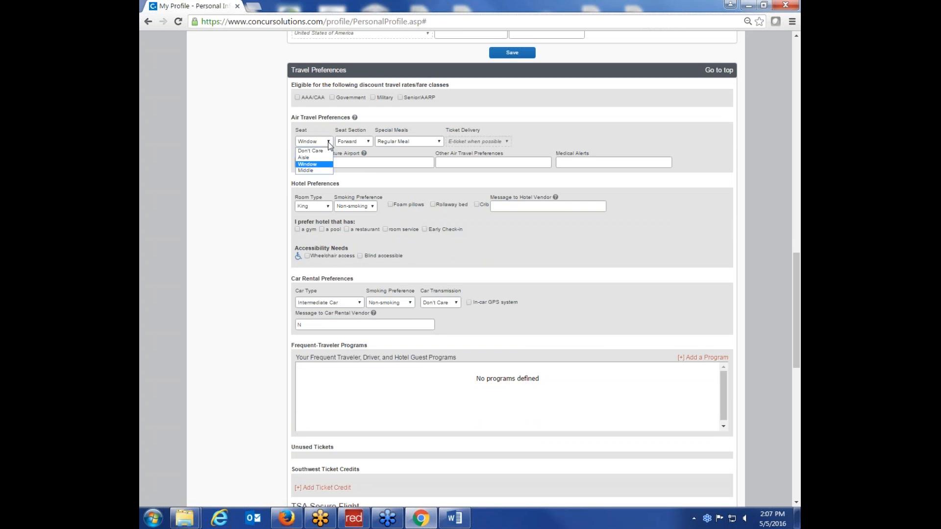
left_click(355, 140)
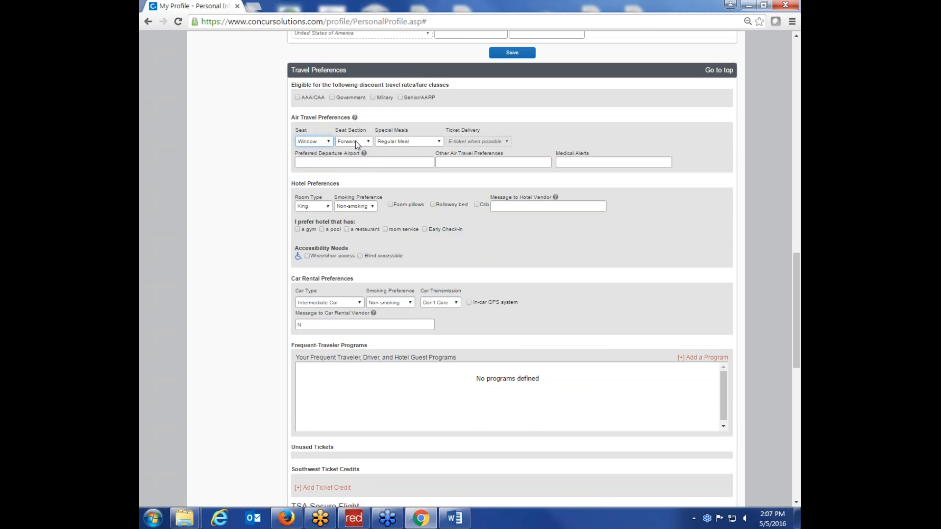
left_click(357, 143)
left_click(358, 140)
Set the preferred departure airport to LAX, Los Angeles, CA - Los Angeles Intl.
left_click(361, 162)
type("LOS")
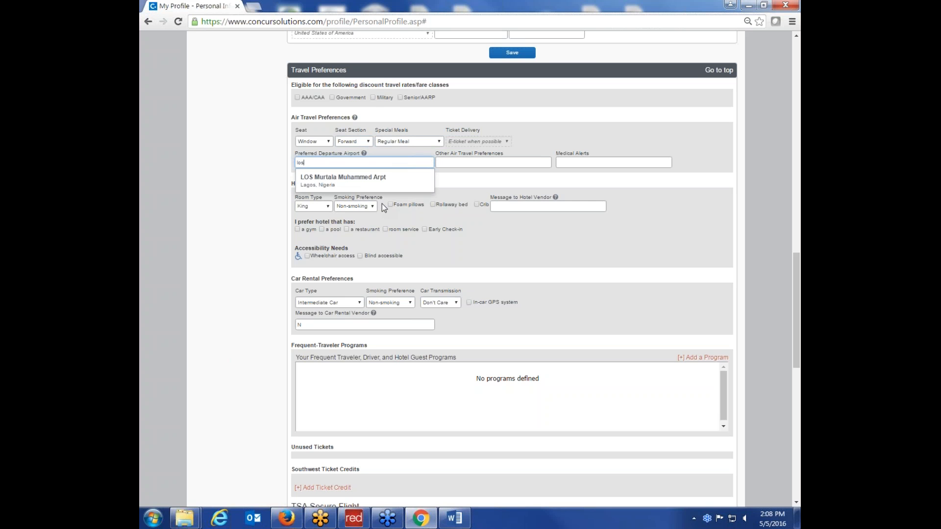
type(" An")
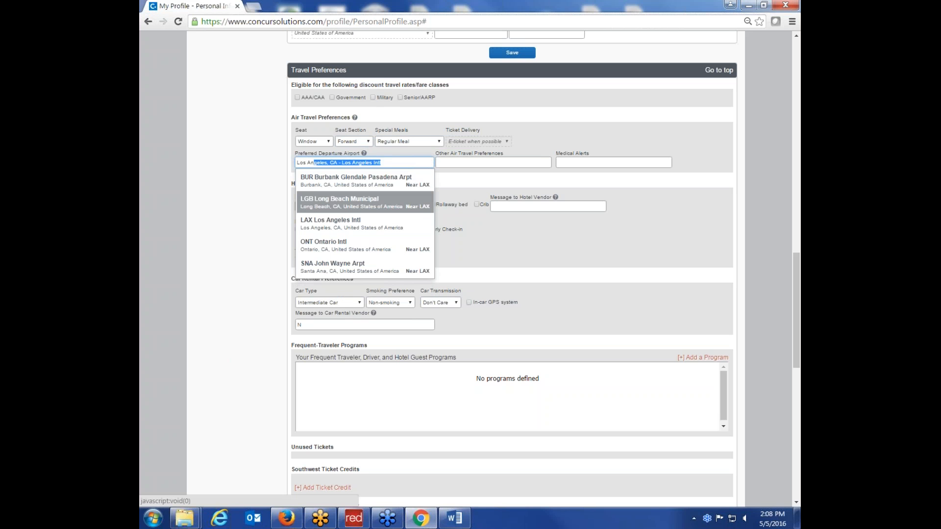
left_click(367, 231)
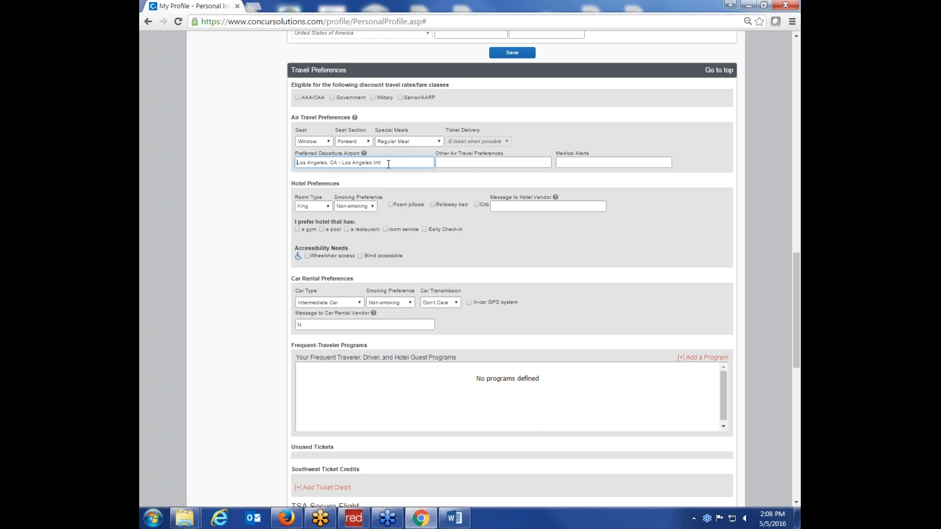
Start adding a frequent-traveler program for American Airlines and make it the default for all oneworld bookings.
scroll(547, 303, "down", 3)
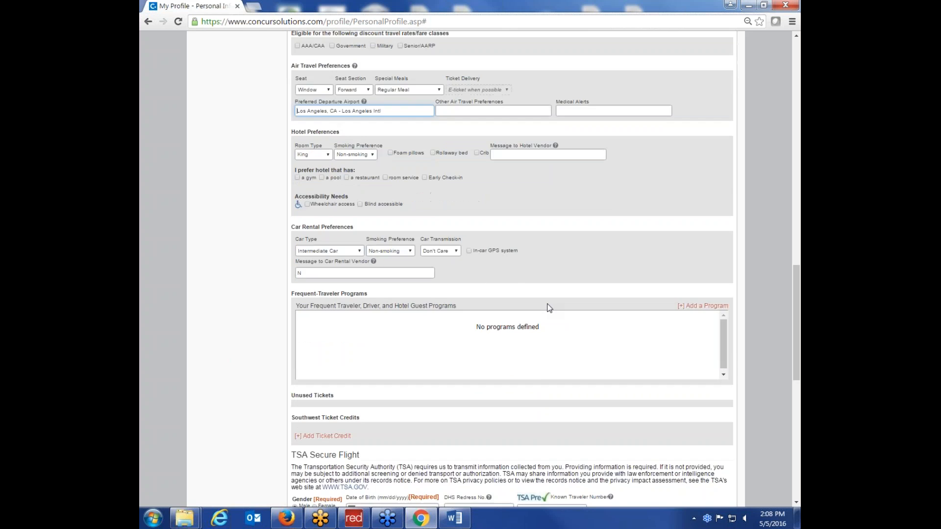
scroll(549, 304, "down", 1)
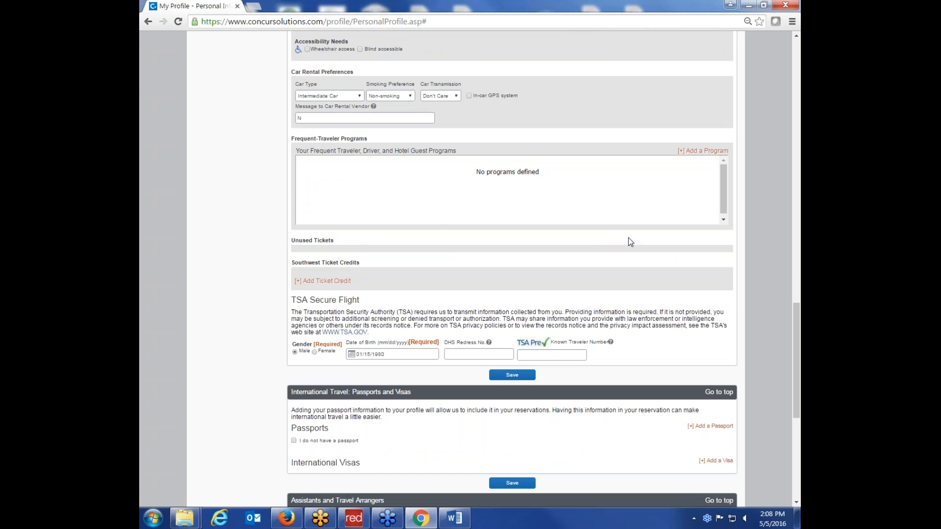
left_click(710, 155)
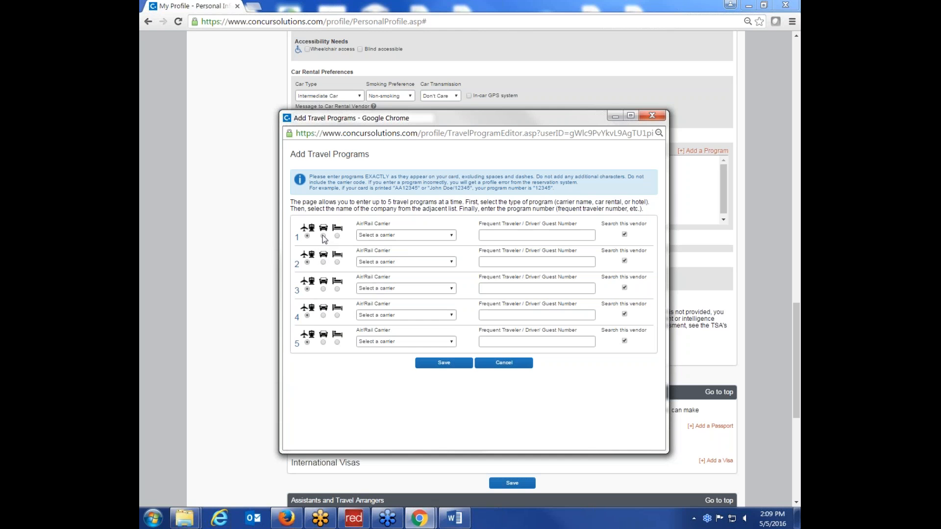
left_click(394, 235)
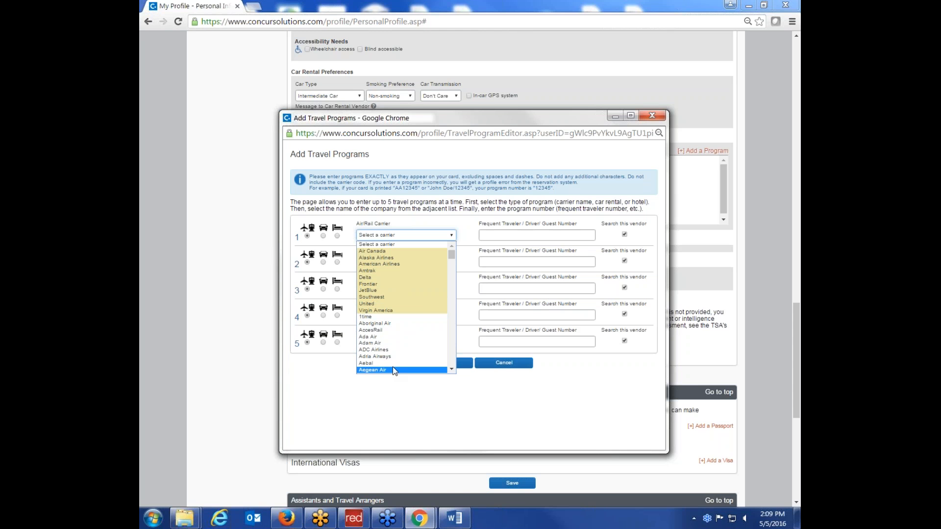
left_click(398, 264)
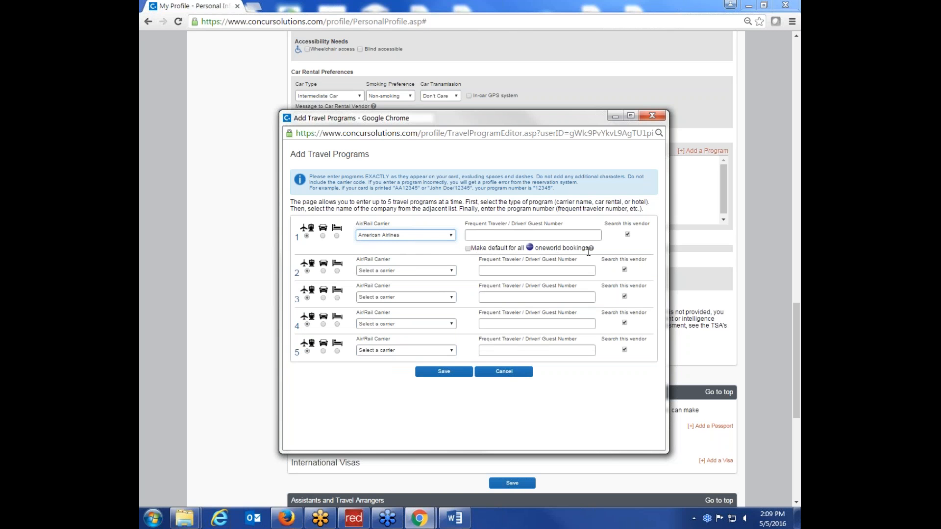
left_click(467, 248)
Check the car rental companies for the second travel program, then make it a hotel program with Marriott (All) (EM).
left_click(324, 271)
left_click(397, 270)
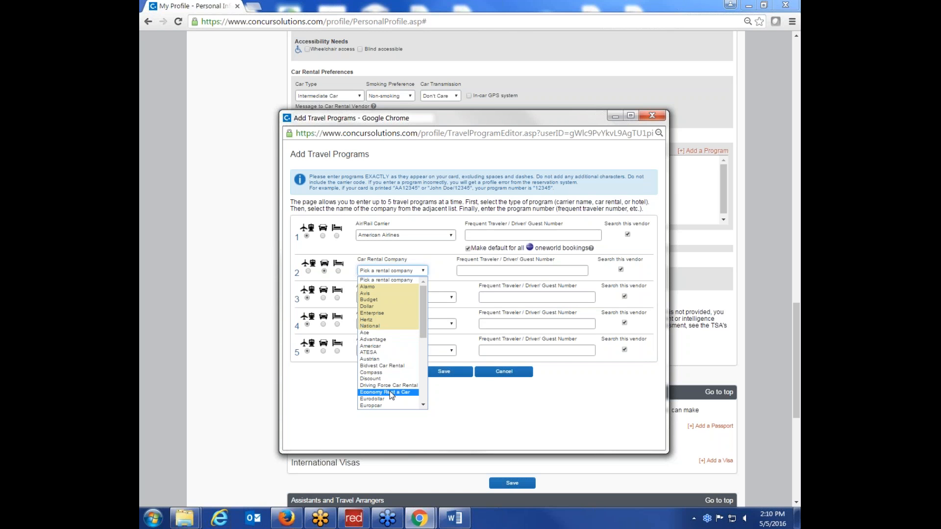
left_click(337, 271)
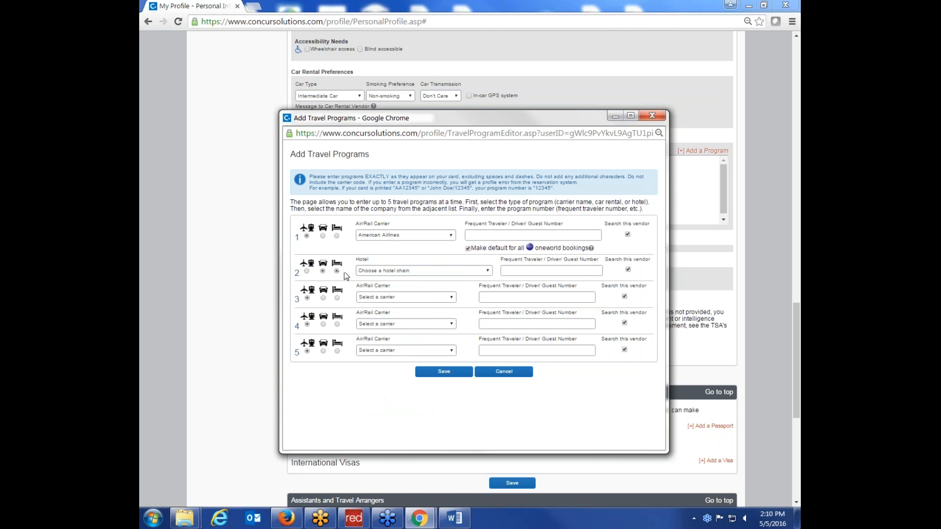
left_click(435, 273)
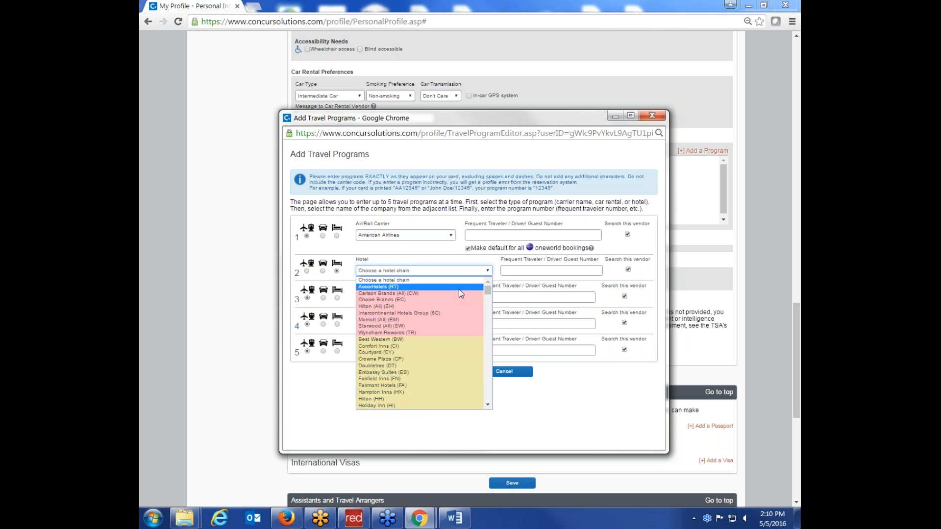
left_click(460, 321)
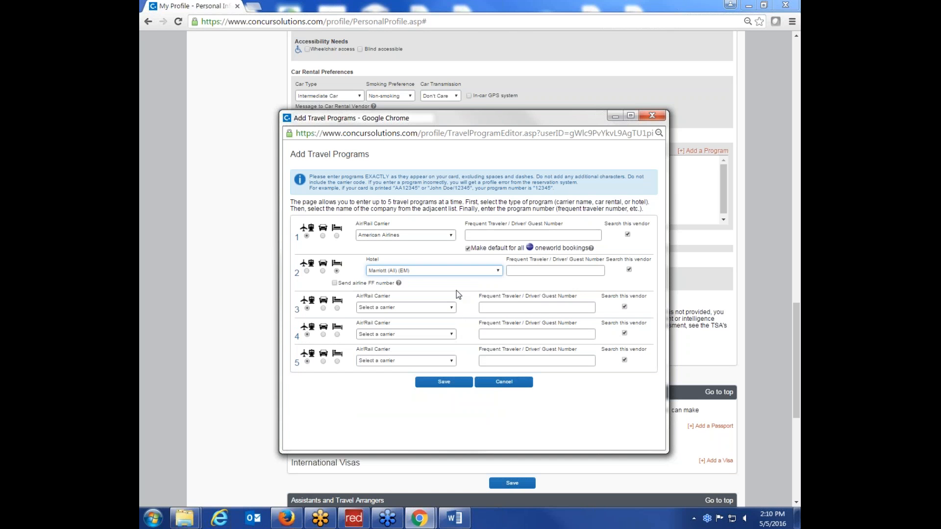
Examine the remaining hotel chains available for the second travel program and close the travel programs form without saving.
left_click(495, 270)
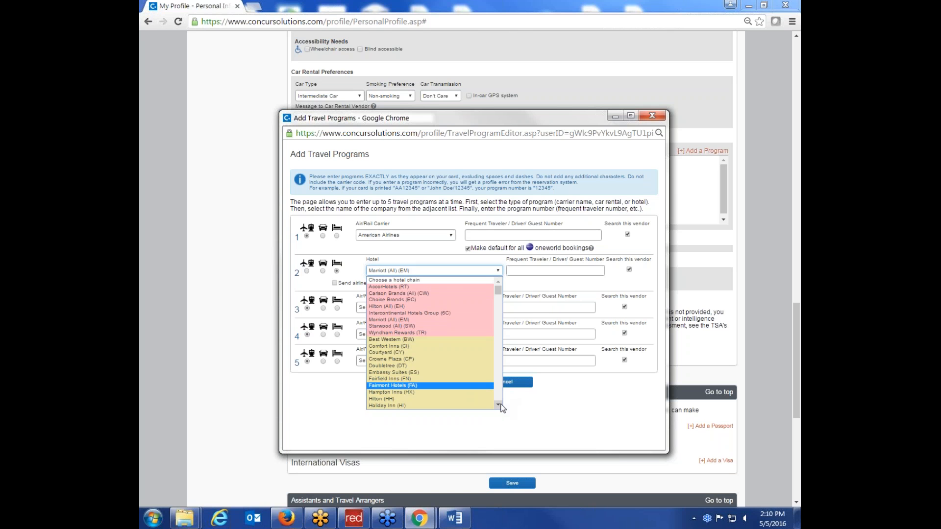
scroll(498, 404, "down", 3)
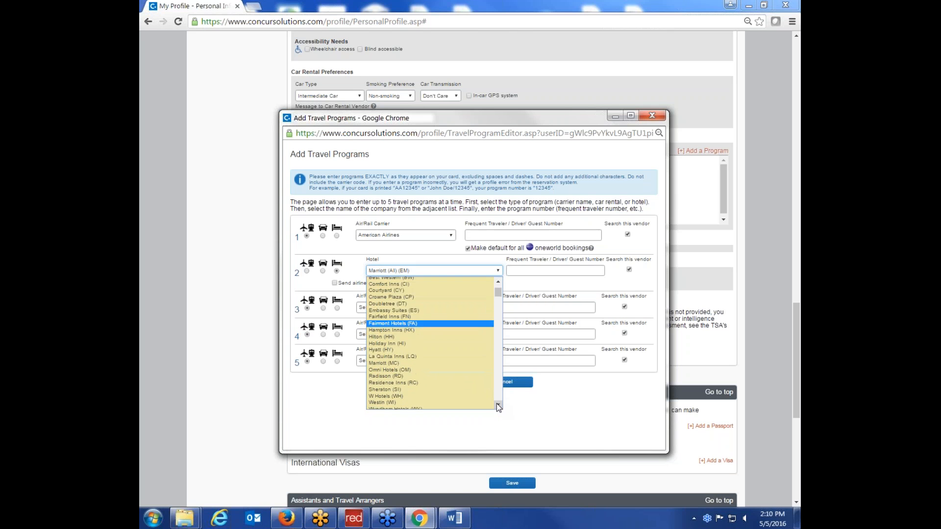
scroll(498, 283, "up", 1)
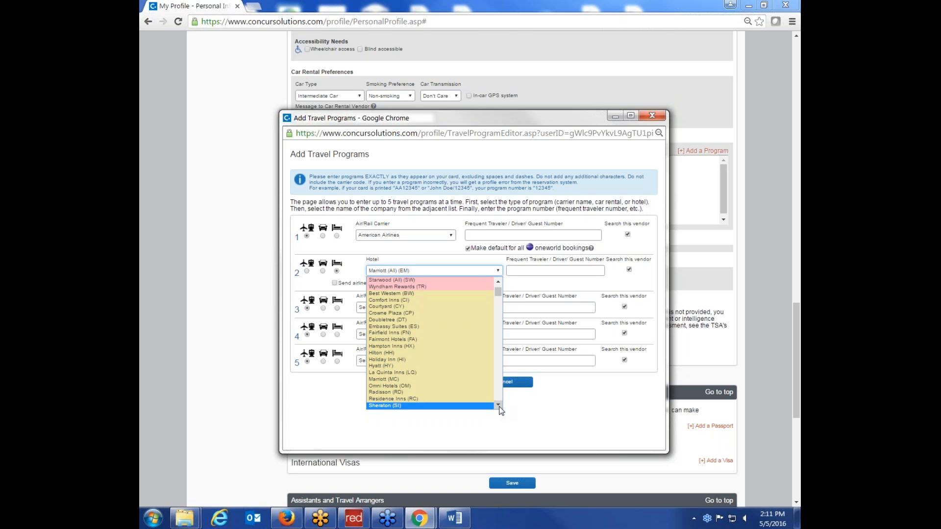
left_click_drag(498, 406, 498, 407)
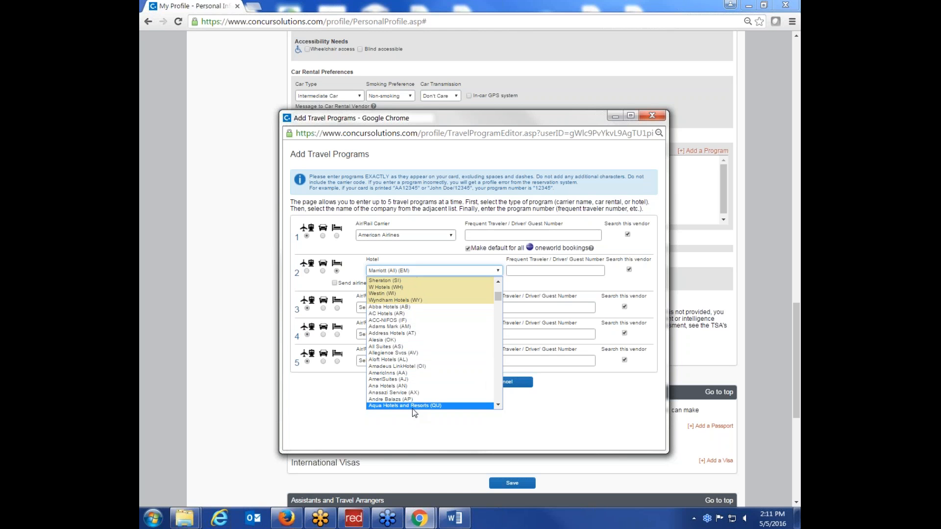
left_click(545, 431)
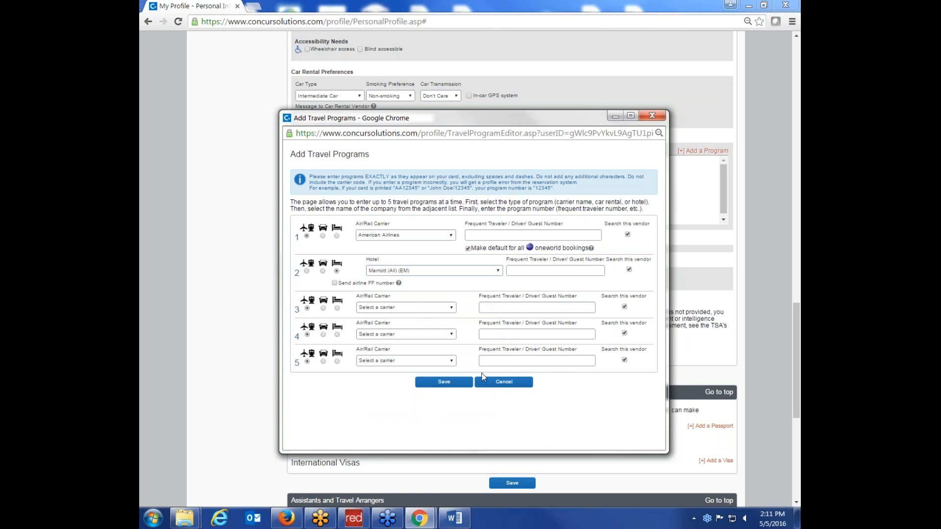
left_click(652, 116)
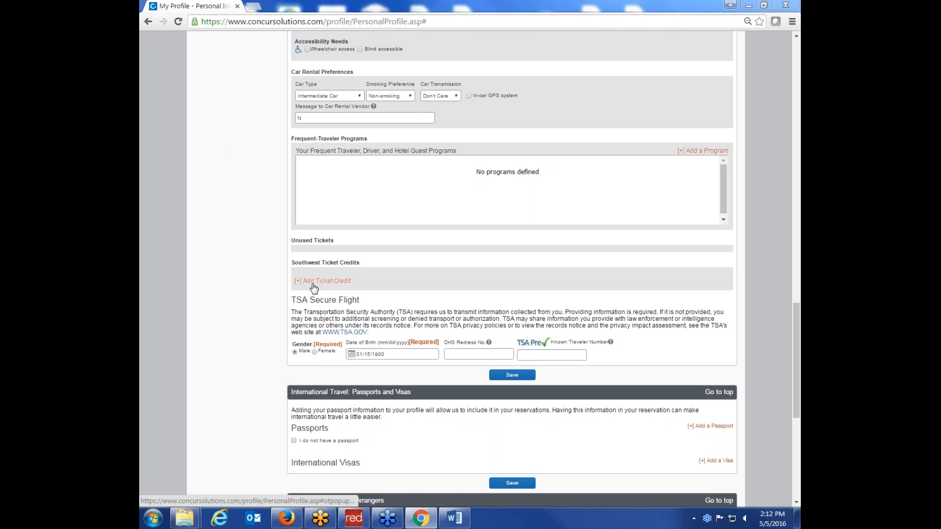
View the fields for adding a Southwest ticket credit and close the form without adding one.
left_click(335, 283)
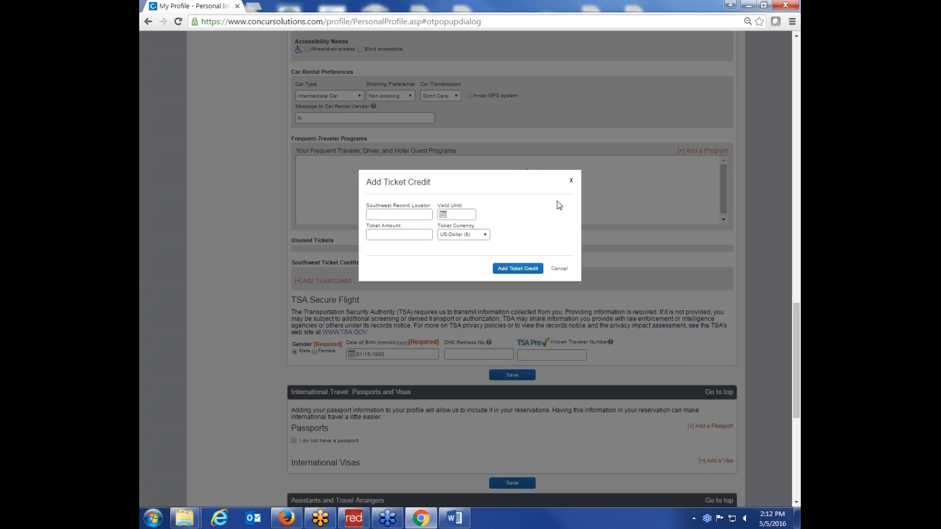
left_click(572, 183)
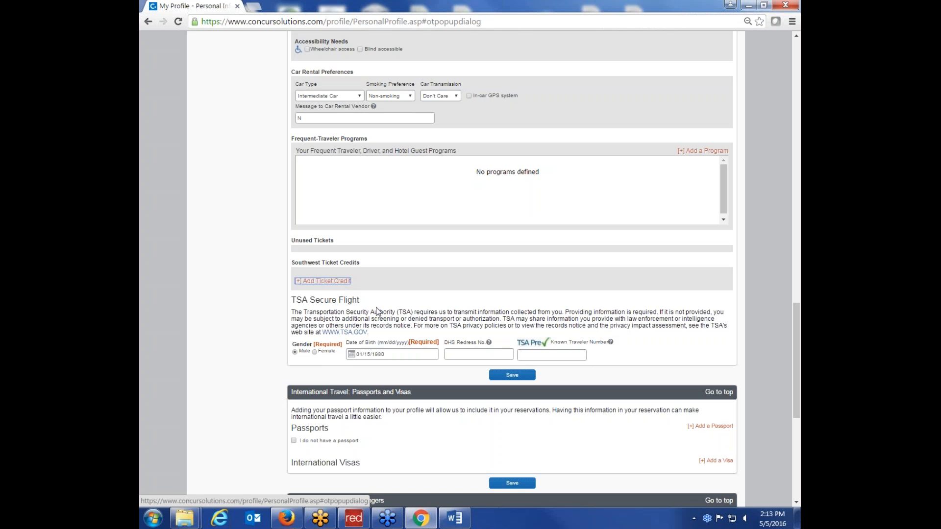
Start a blank passport entry and a blank international visa entry in the profile.
scroll(761, 326, "down", 1)
scroll(762, 326, "down", 1)
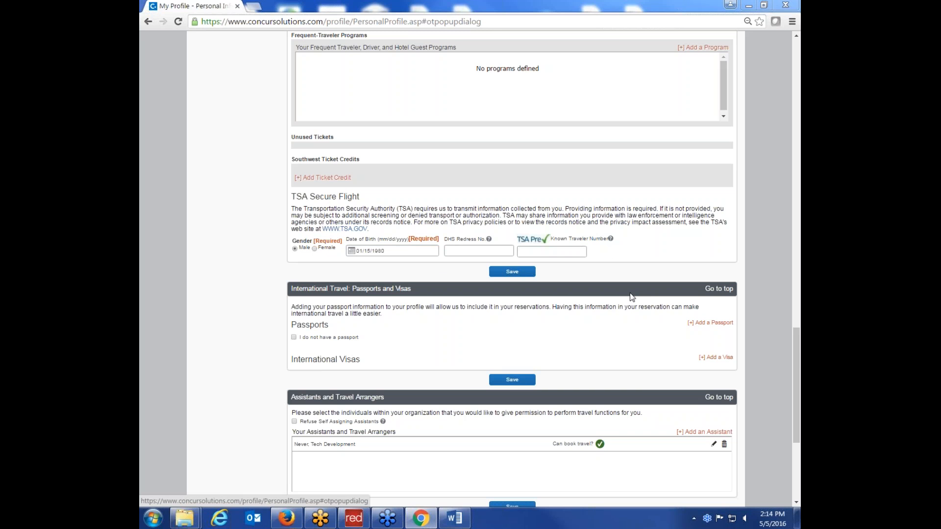
left_click_drag(792, 348, 799, 375)
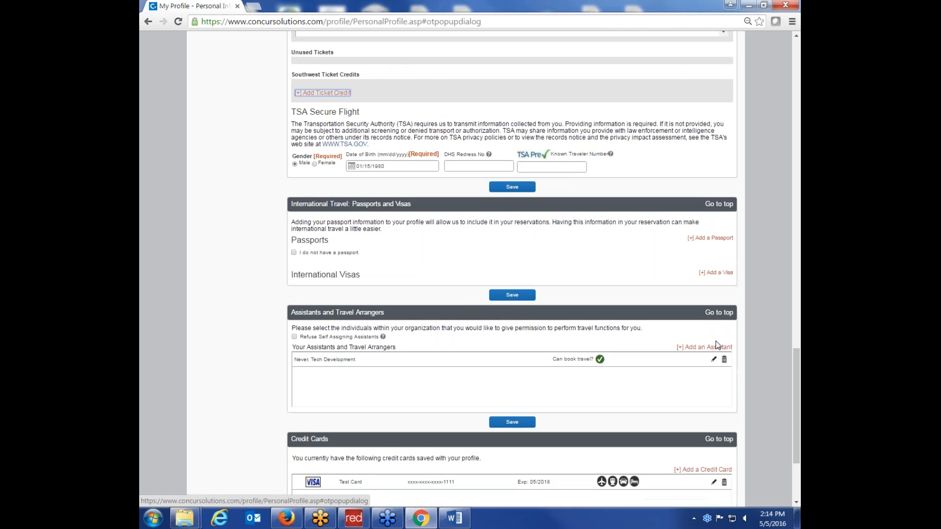
left_click(702, 241)
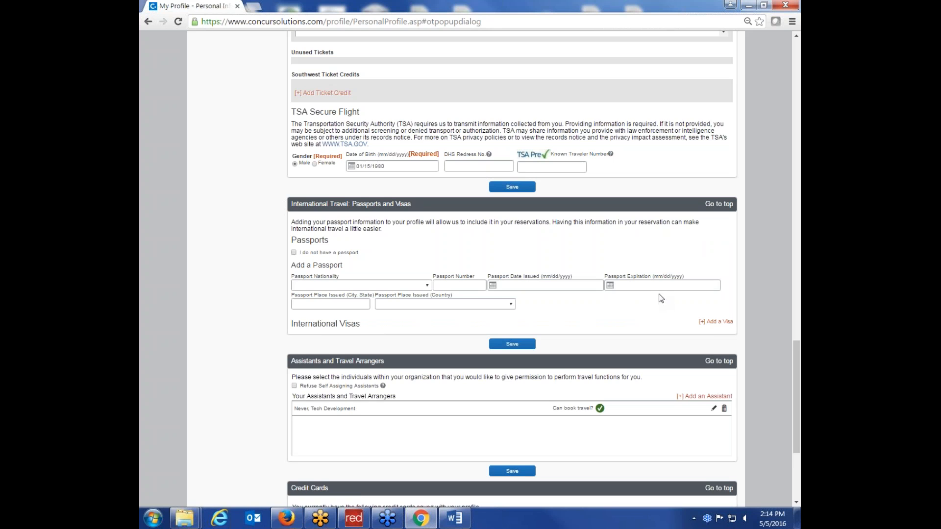
left_click(713, 322)
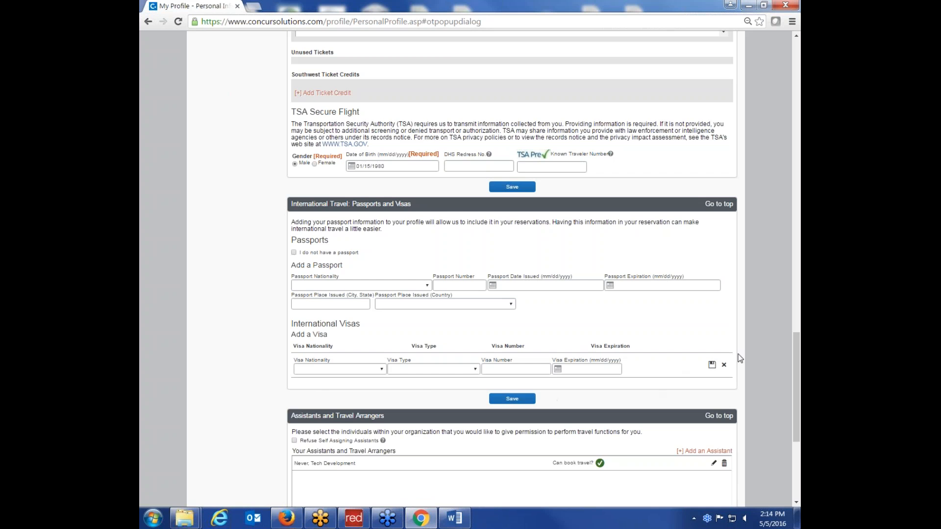
Add the Tech Development test user as an assistant, allow them to book travel, and save the assistant.
scroll(766, 361, "down", 3)
scroll(766, 357, "down", 1)
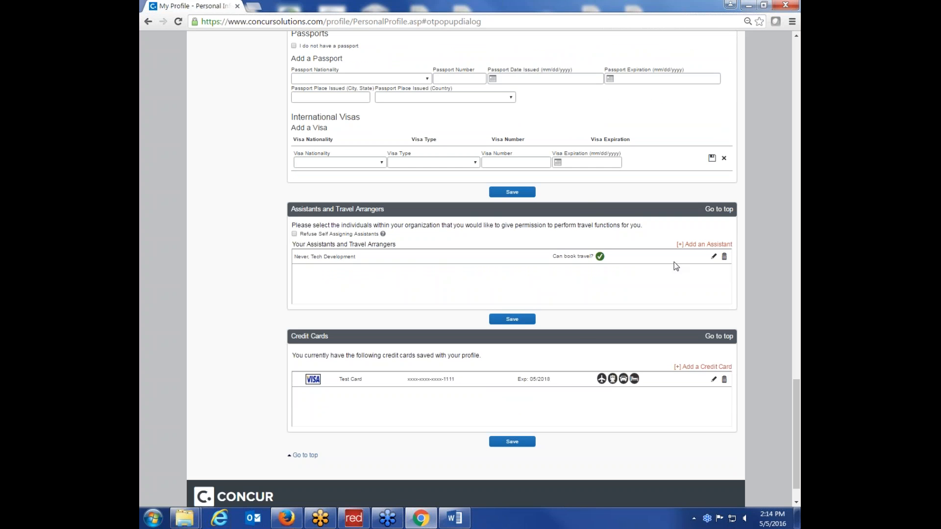
left_click(717, 245)
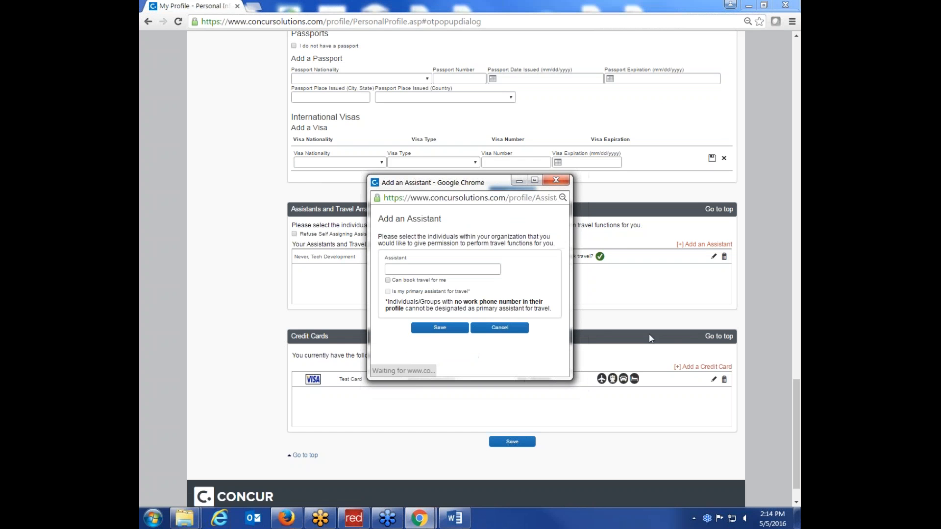
left_click(422, 268)
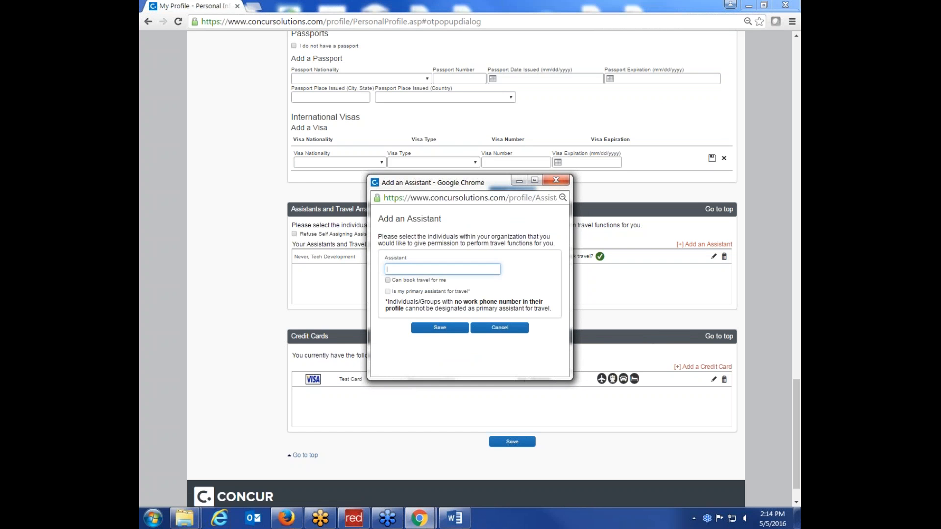
type("Never, William T. (Tech Development")
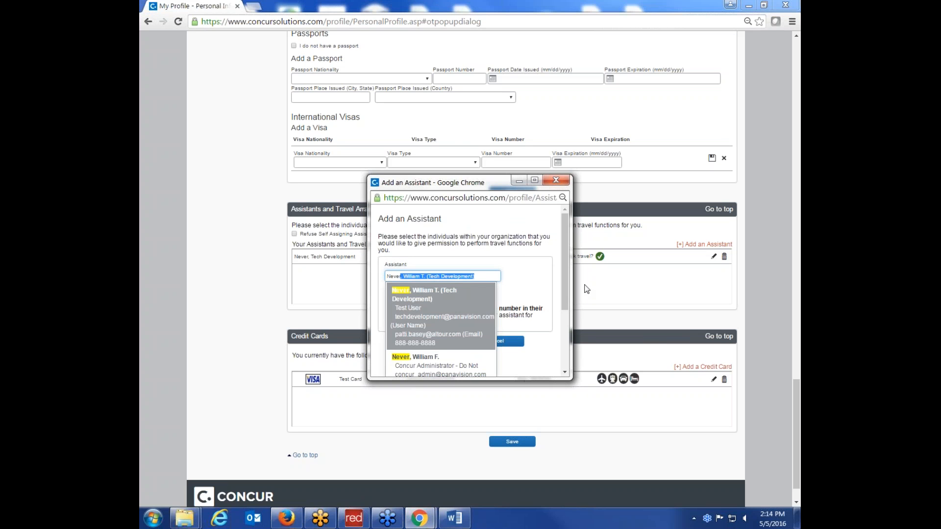
left_click(425, 295)
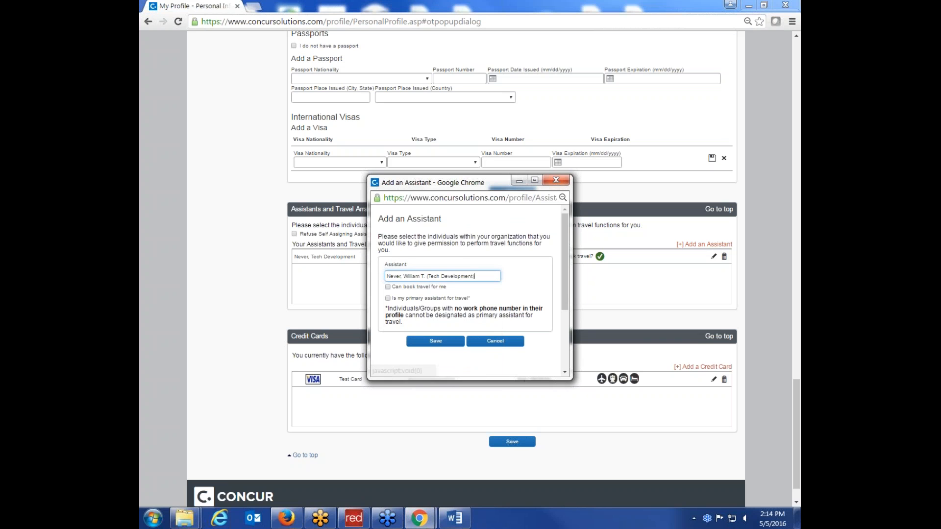
left_click(387, 287)
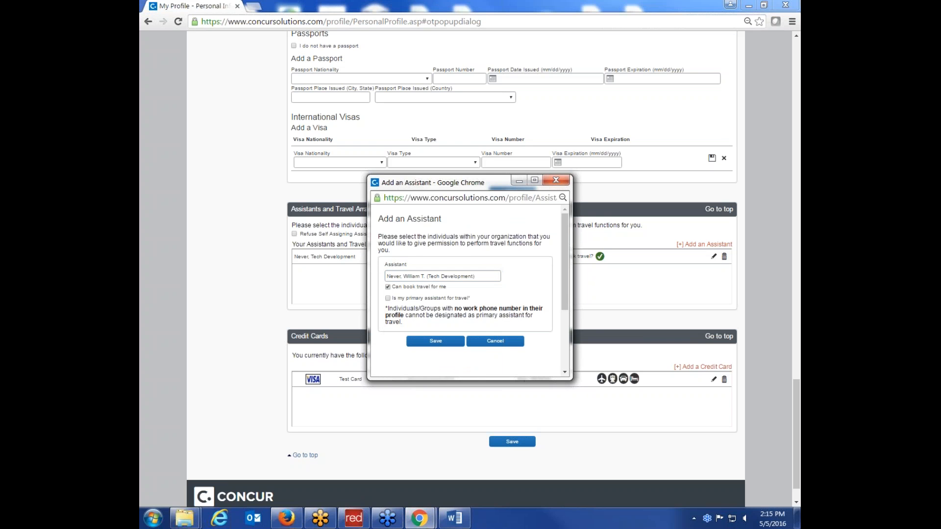
left_click(435, 343)
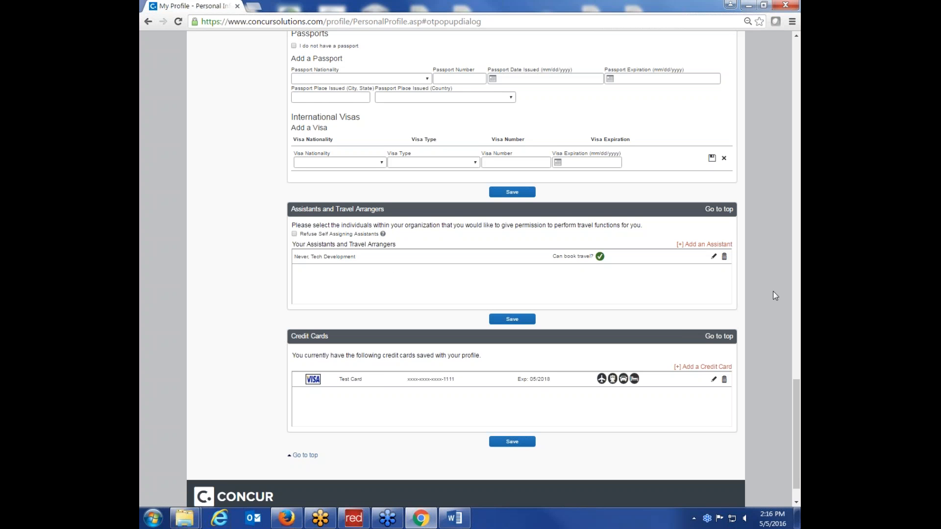
Start adding a credit card as default for plane tickets, rail tickets, car rentals and hotel reservations, and close the form without saving.
scroll(773, 292, "down", 1)
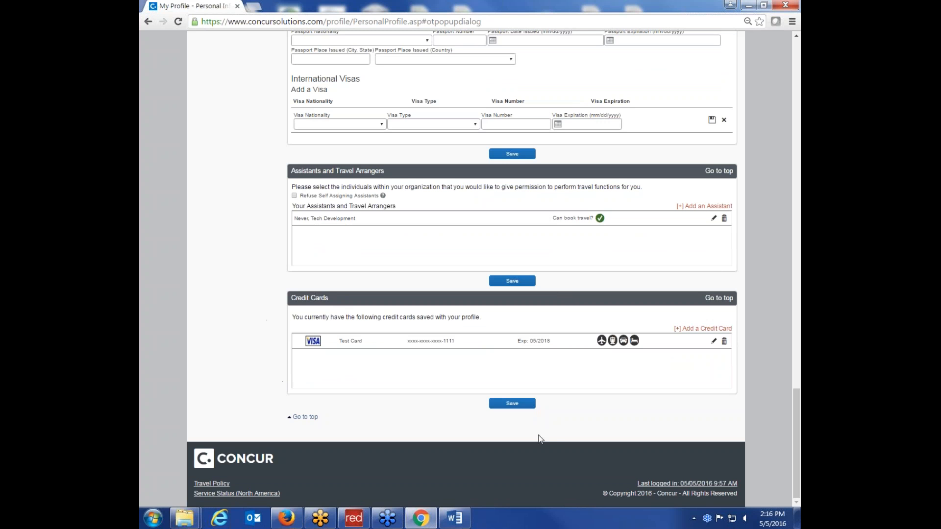
left_click(702, 328)
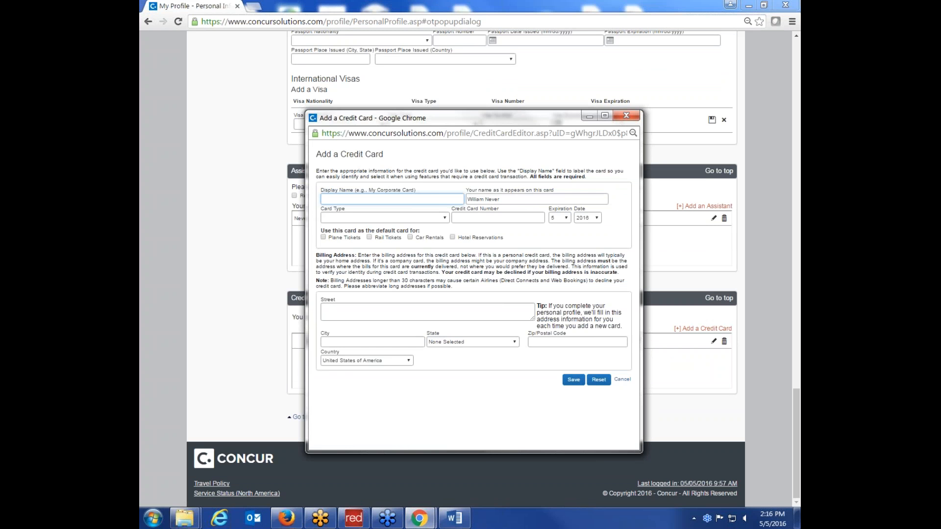
left_click(438, 218)
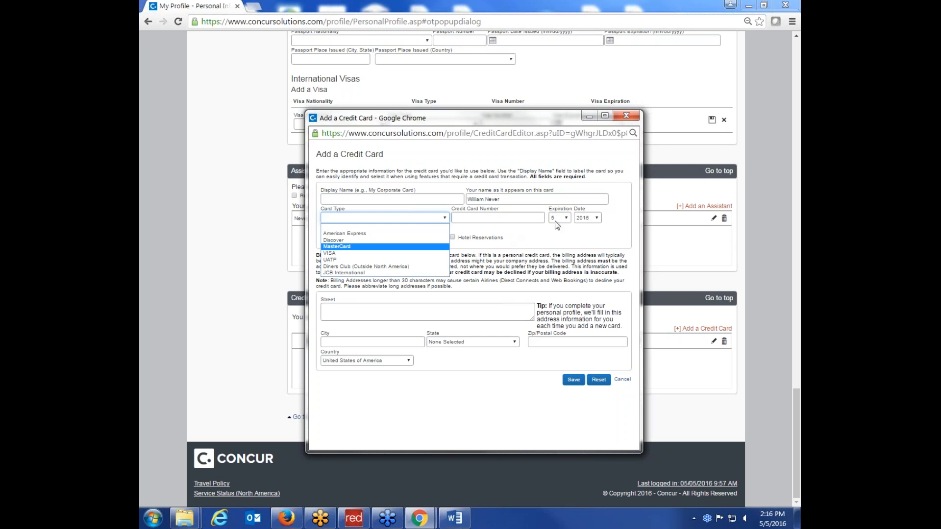
left_click(599, 189)
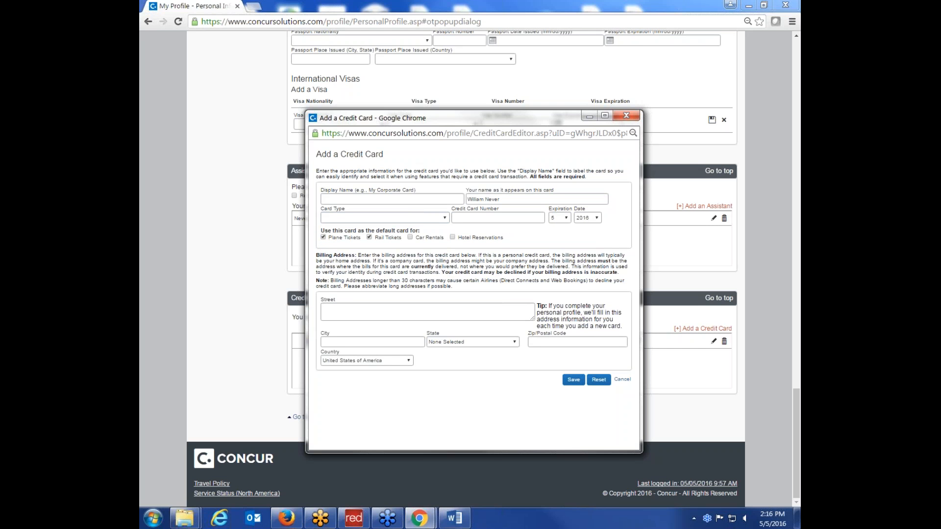
left_click(410, 238)
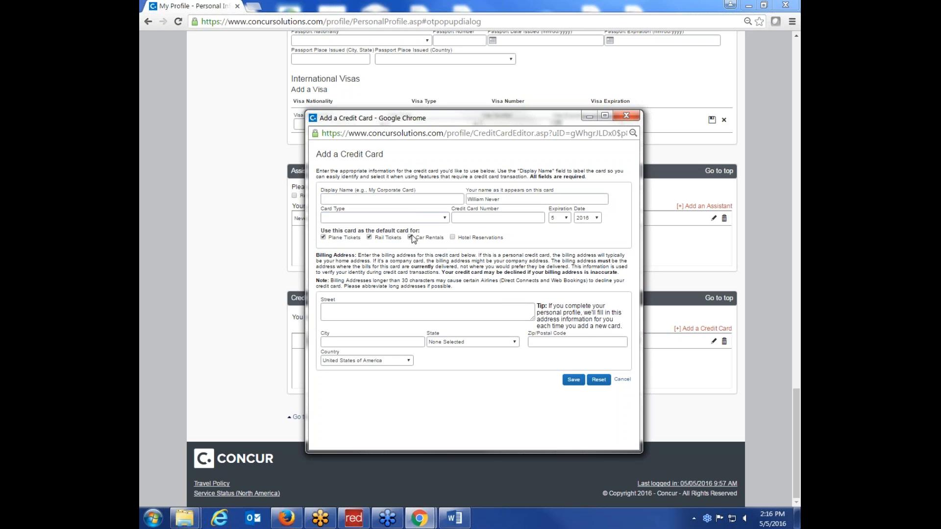
left_click(453, 237)
left_click(628, 115)
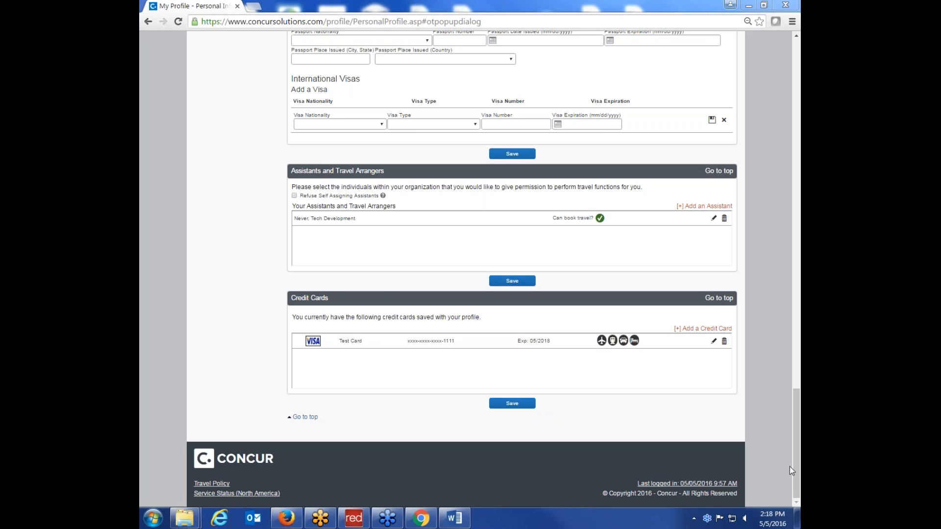
left_click_drag(795, 478, 721, 115)
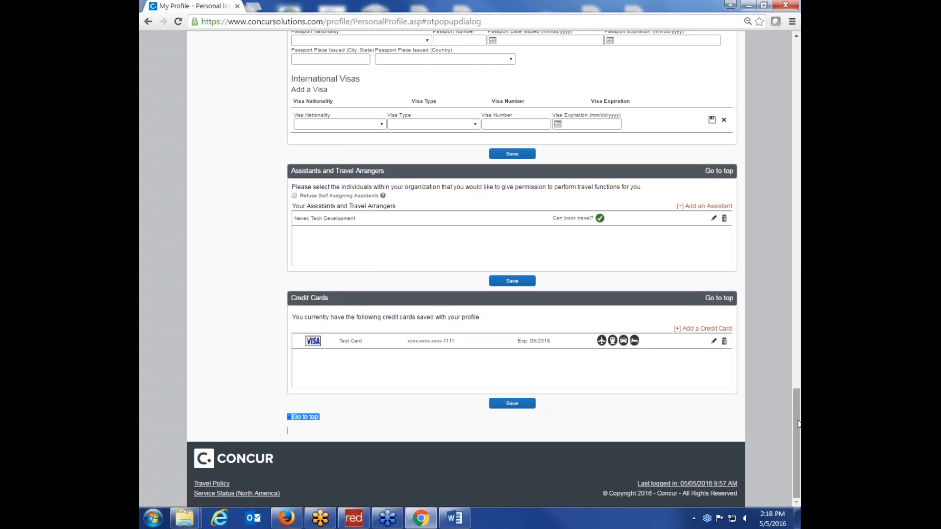
Review the personal information page from top to bottom and leave it for the Travel home page without saving pending changes.
left_click_drag(794, 466, 734, 39)
mouse_move(733, 40)
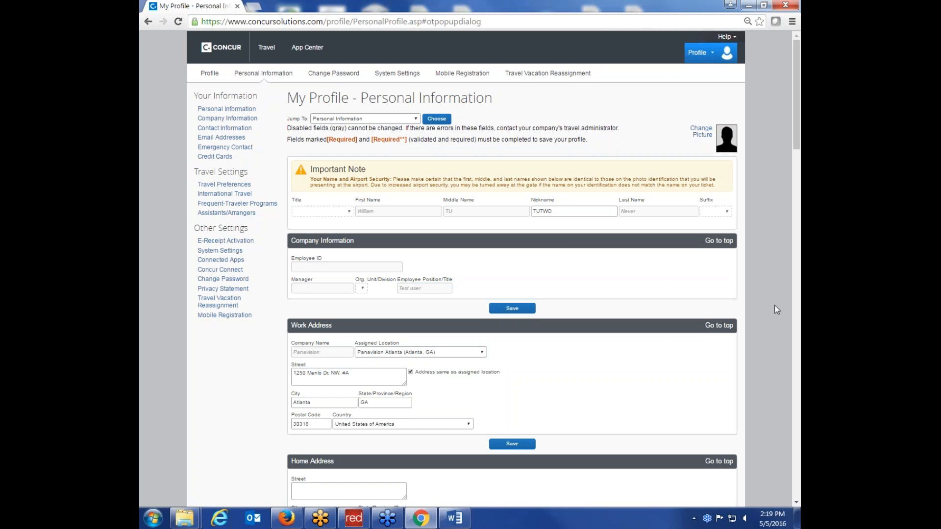
scroll(779, 299, "down", 8)
scroll(777, 309, "down", 20)
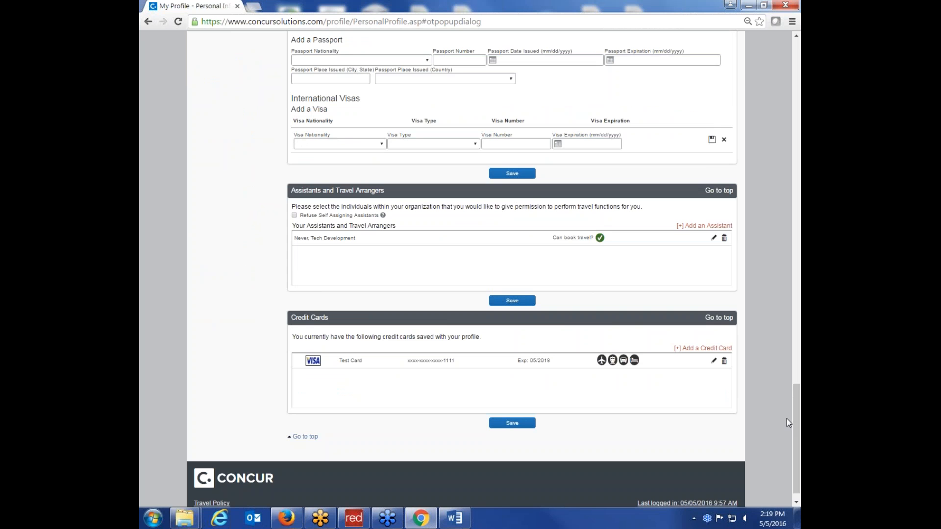
scroll(787, 419, "up", 6)
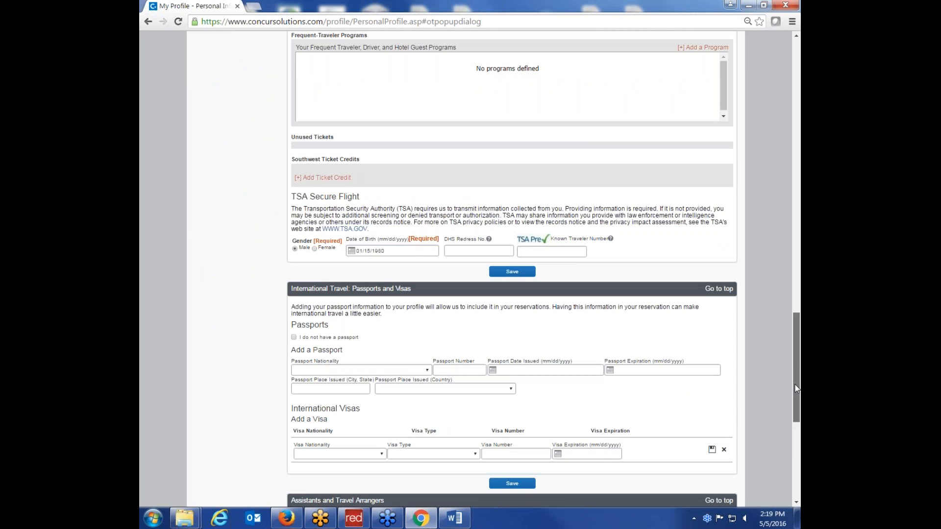
left_click_drag(797, 388, 757, 115)
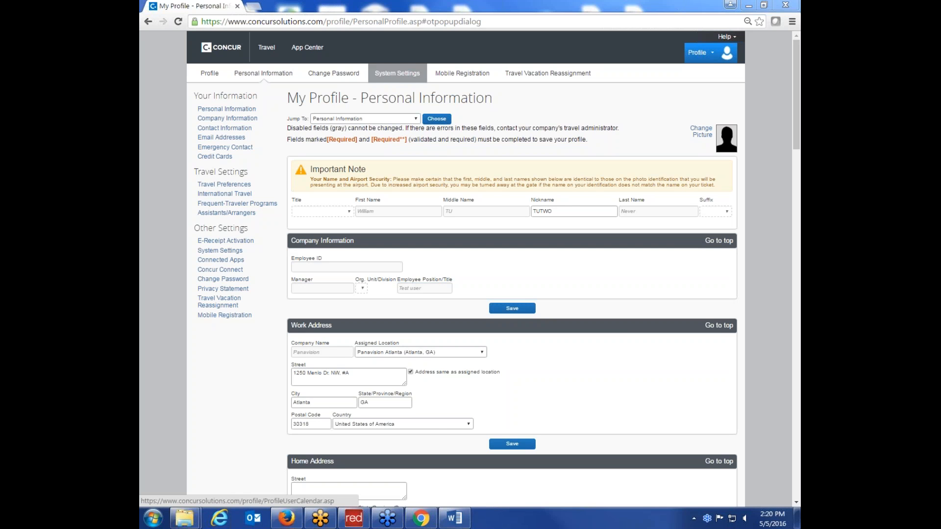
left_click(269, 50)
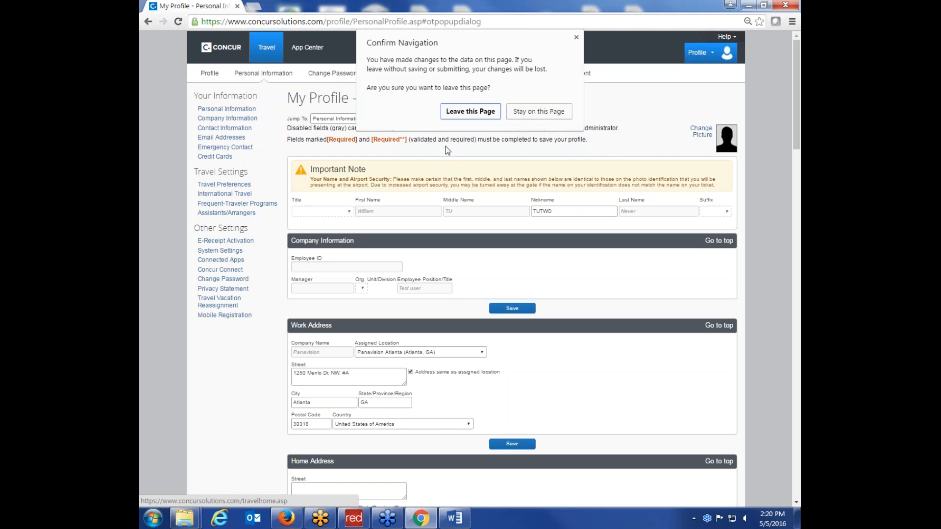
left_click(468, 113)
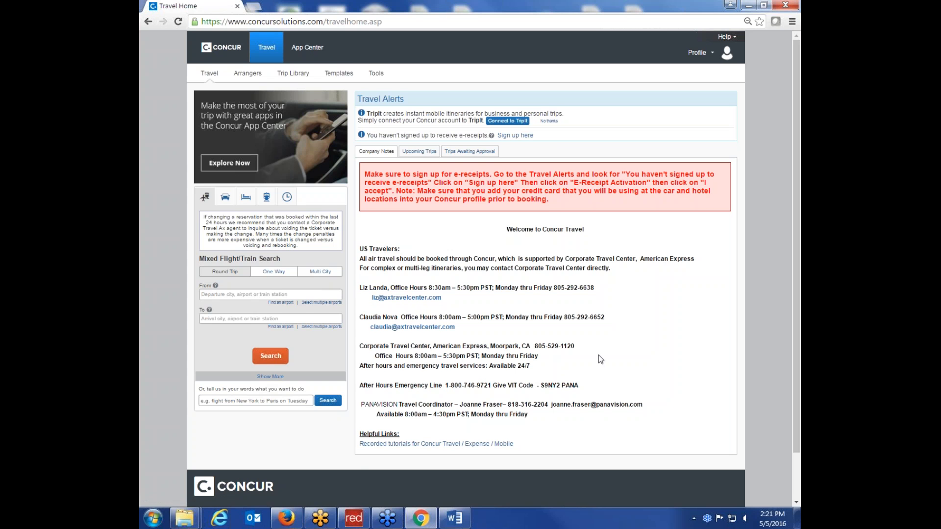
Review the company notes on the Travel home page, and view the TripIt connection form, closing it without signing up.
scroll(601, 355, "down", 1)
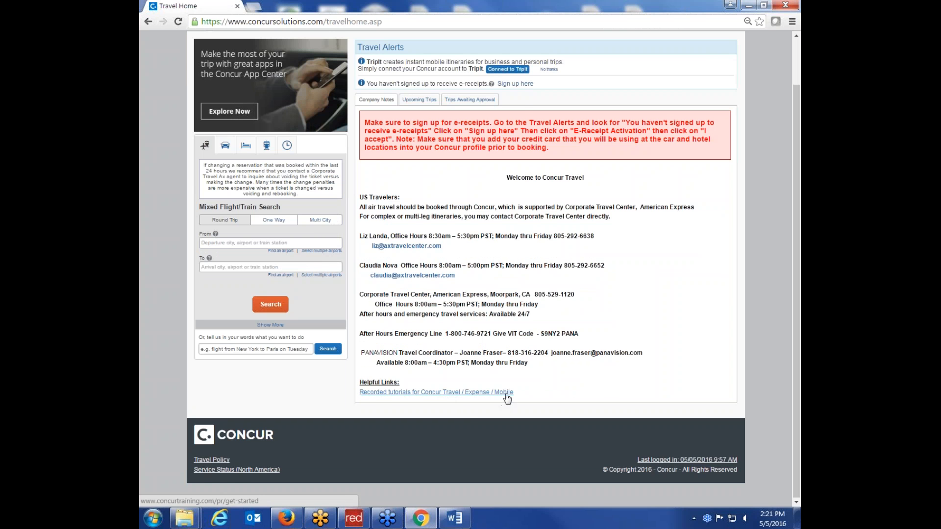
scroll(508, 400, "up", 1)
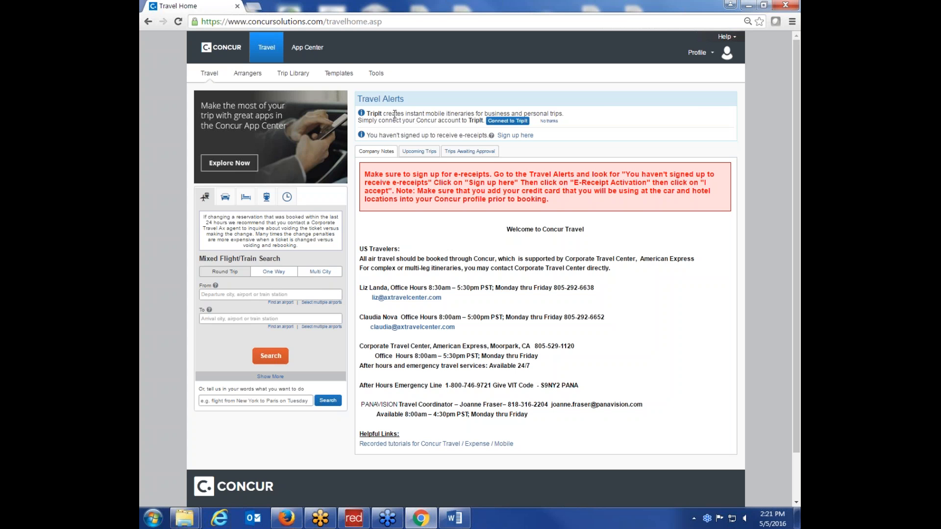
left_click(515, 122)
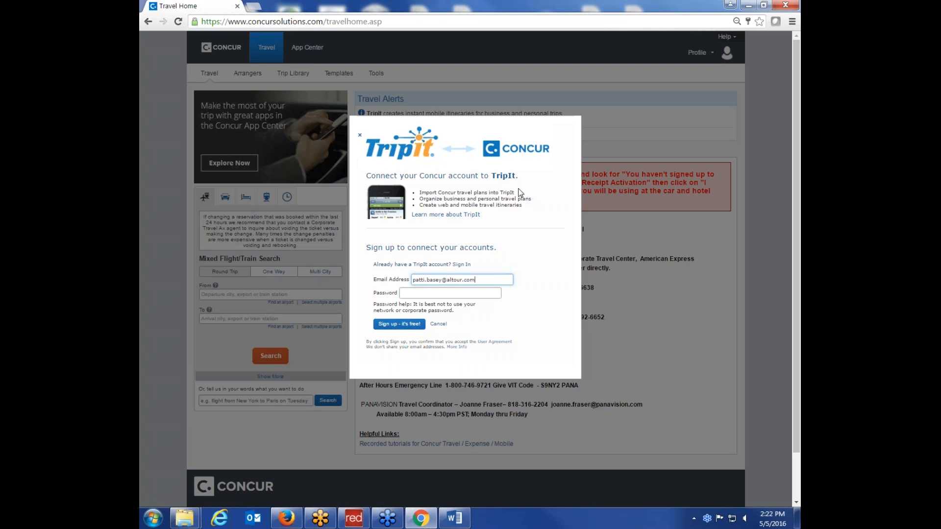
left_click(359, 137)
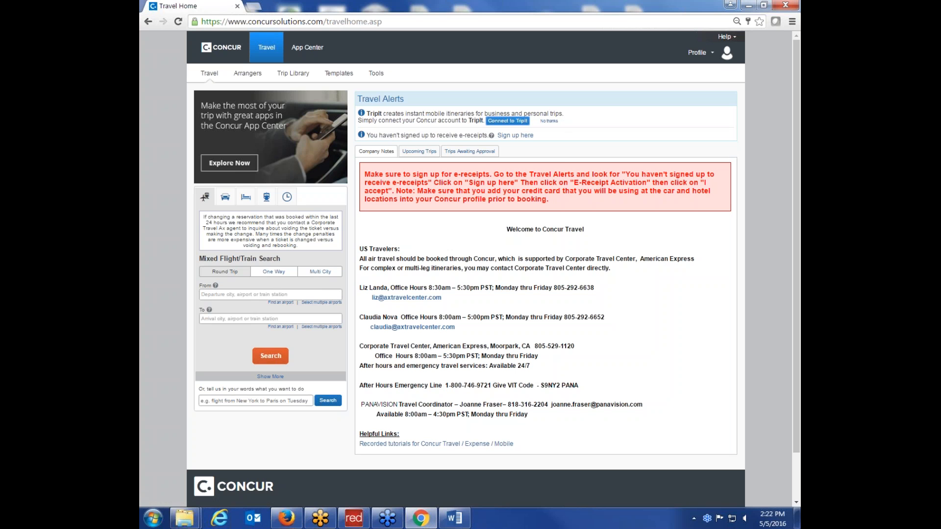
View the E-Receipt Activation and Use Agreement from the e-receipts travel alert and close it without accepting.
left_click(515, 138)
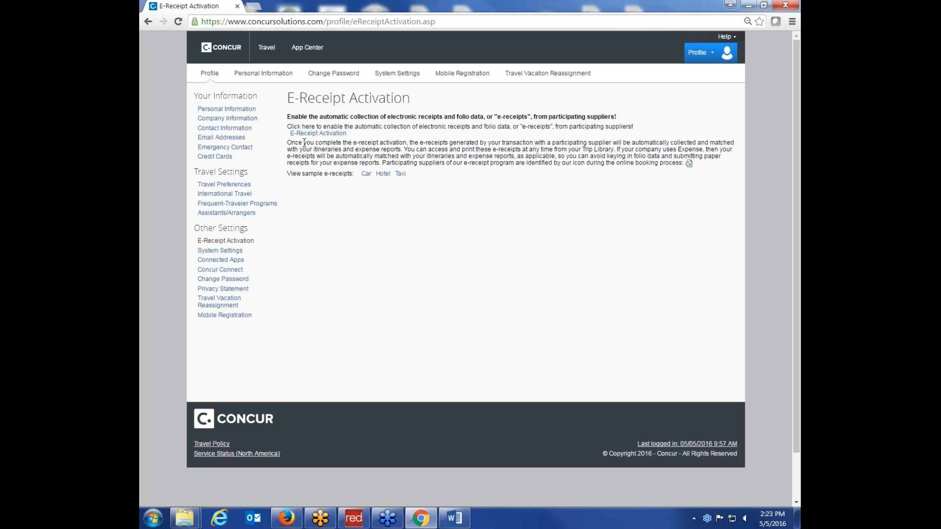
left_click(332, 135)
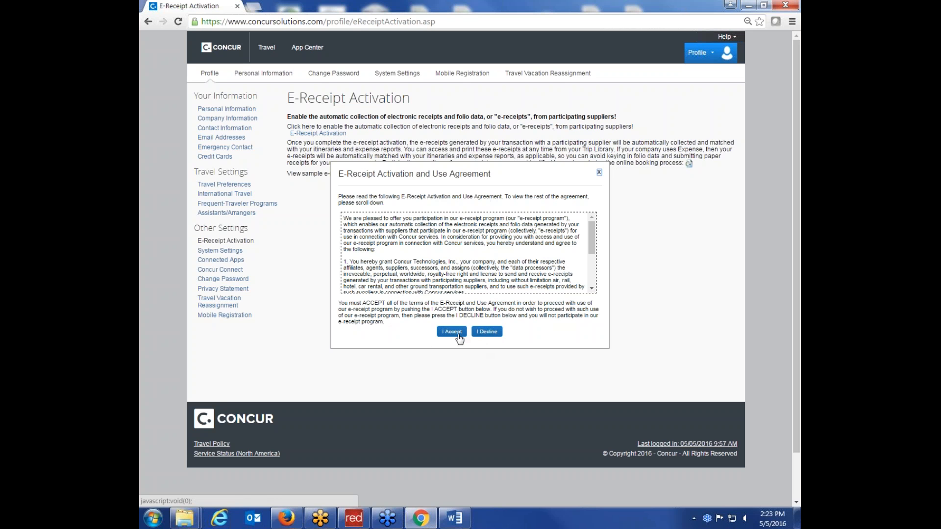
left_click(599, 172)
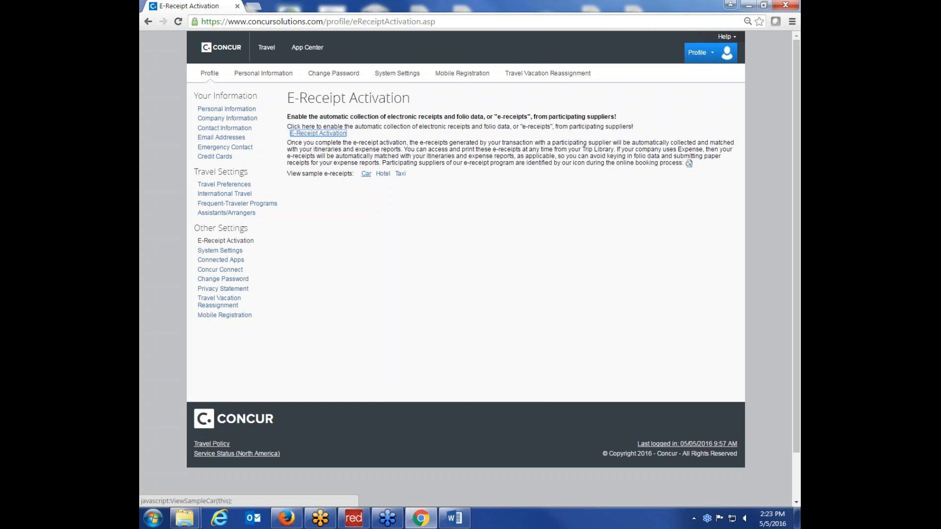
View the sample car and hotel e-receipts in full and close each one.
left_click(366, 174)
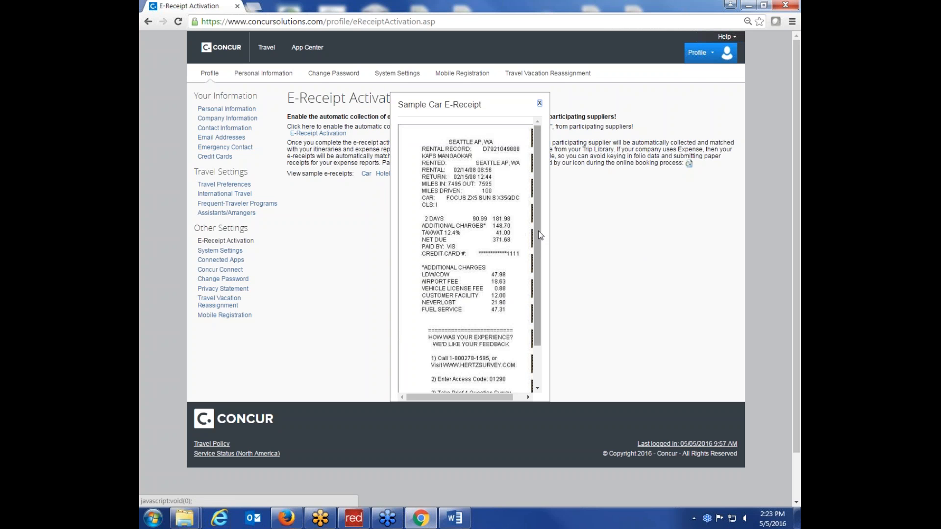
scroll(541, 247, "down", 1)
scroll(542, 250, "up", 1)
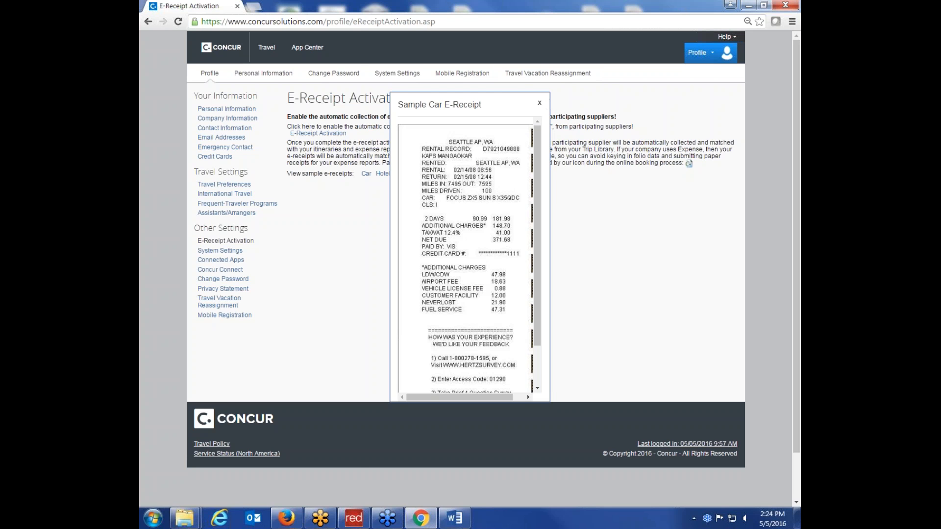
left_click(539, 105)
left_click(382, 174)
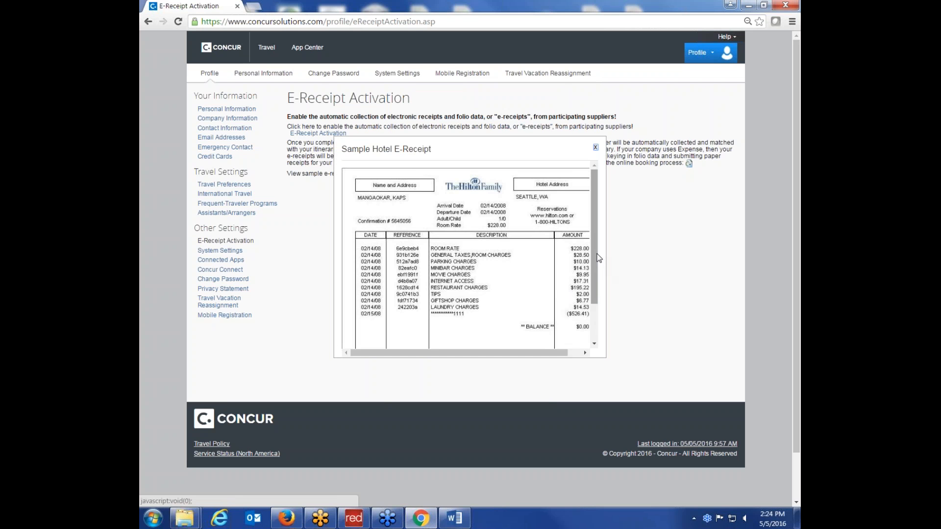
left_click_drag(596, 254, 599, 280)
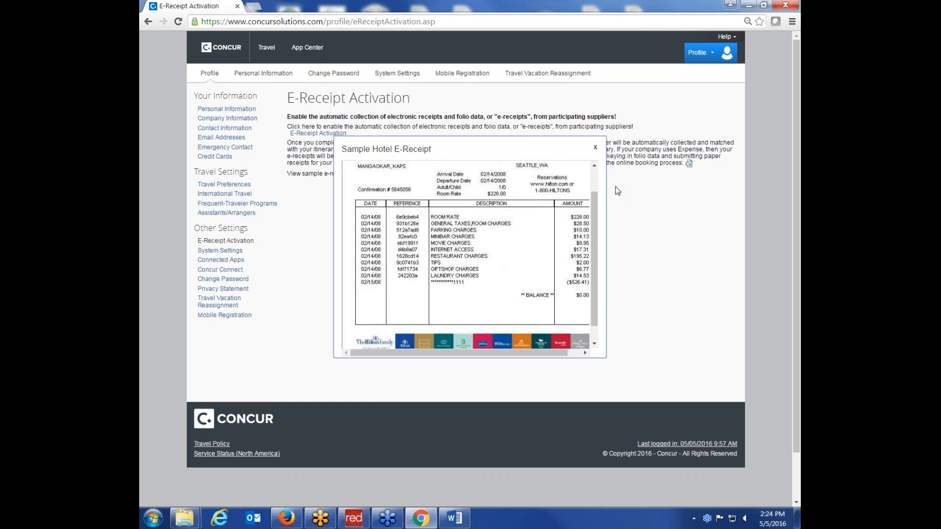
left_click(596, 148)
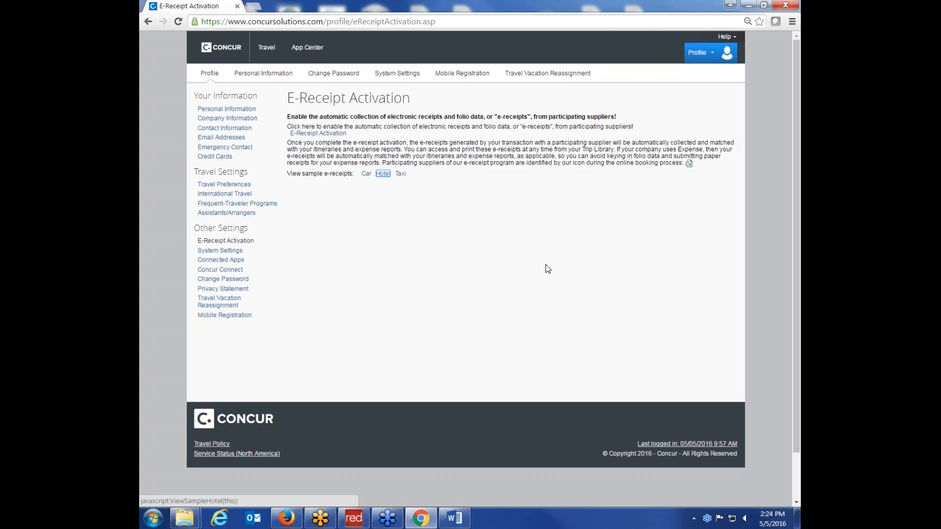
In the Travel Arranger View, set the upcoming travelers quick search to Next 90 days and view the list of assisted travelers.
left_click(261, 51)
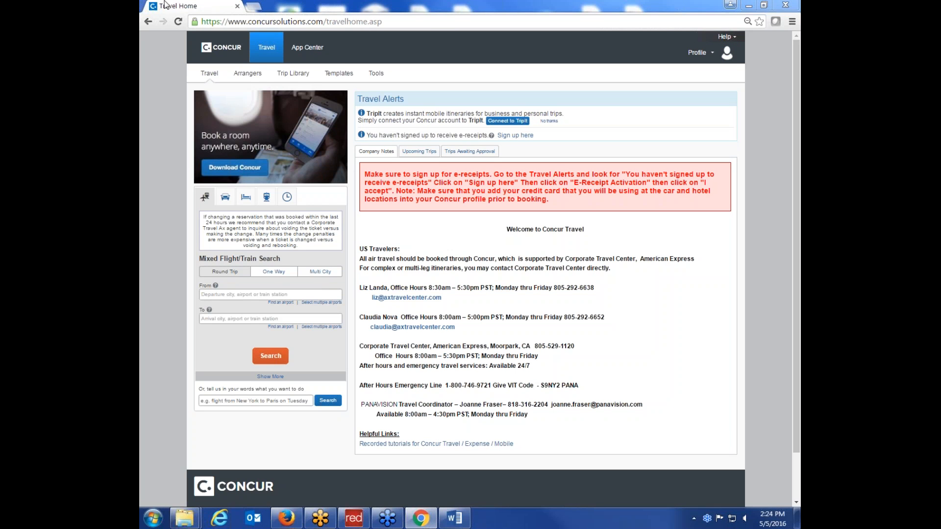
left_click(248, 74)
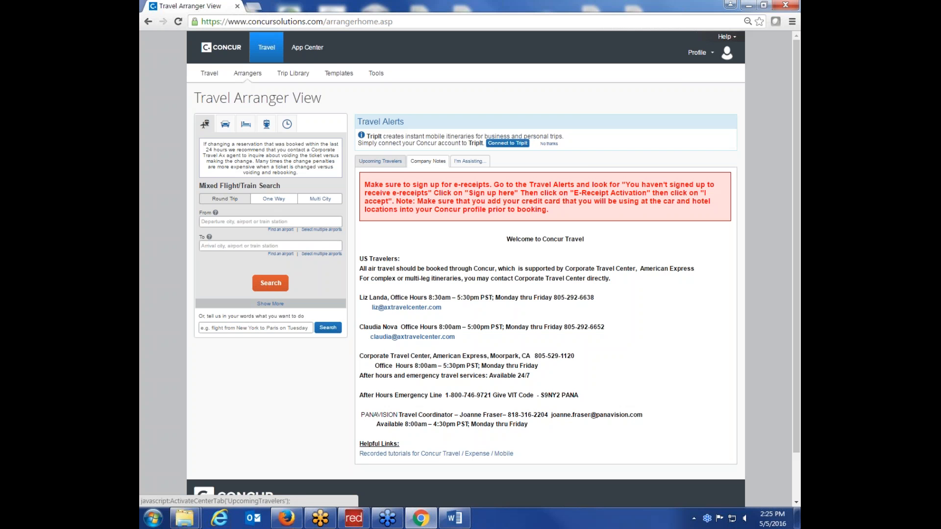
left_click(380, 161)
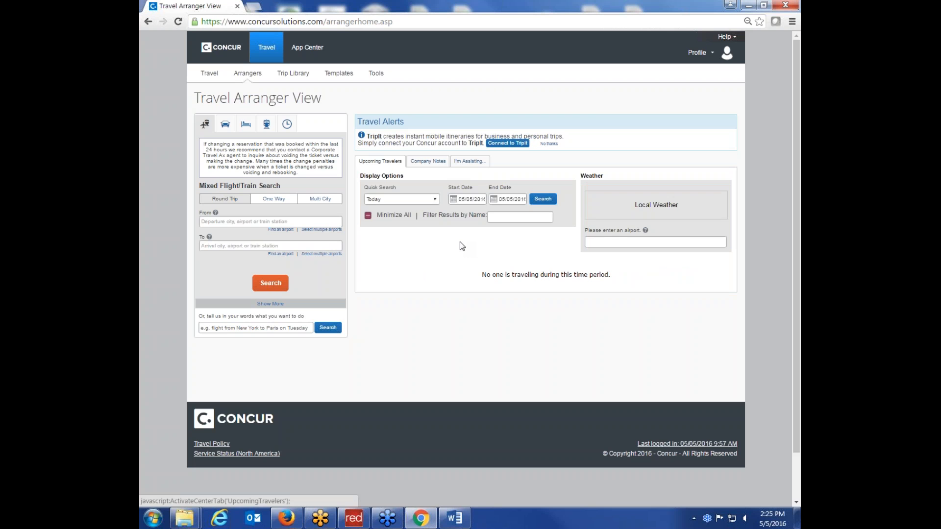
left_click(417, 200)
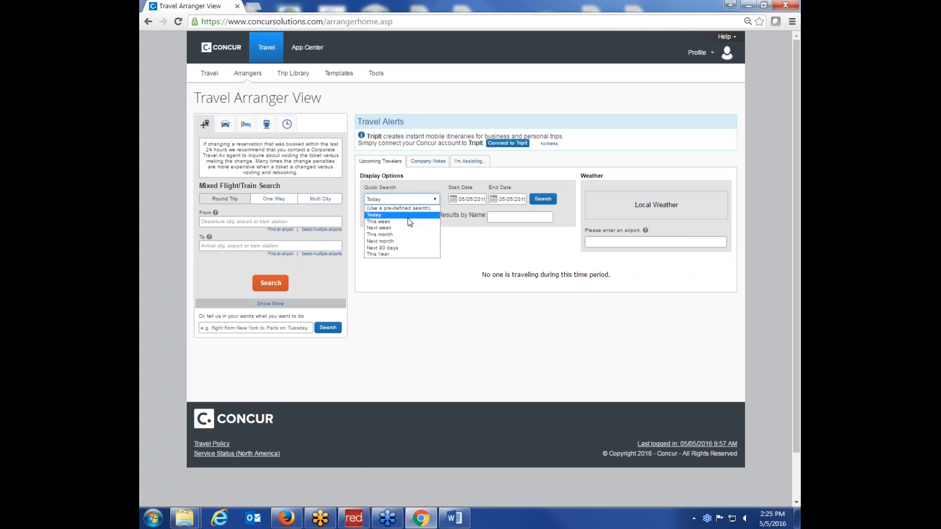
left_click(405, 248)
left_click(418, 200)
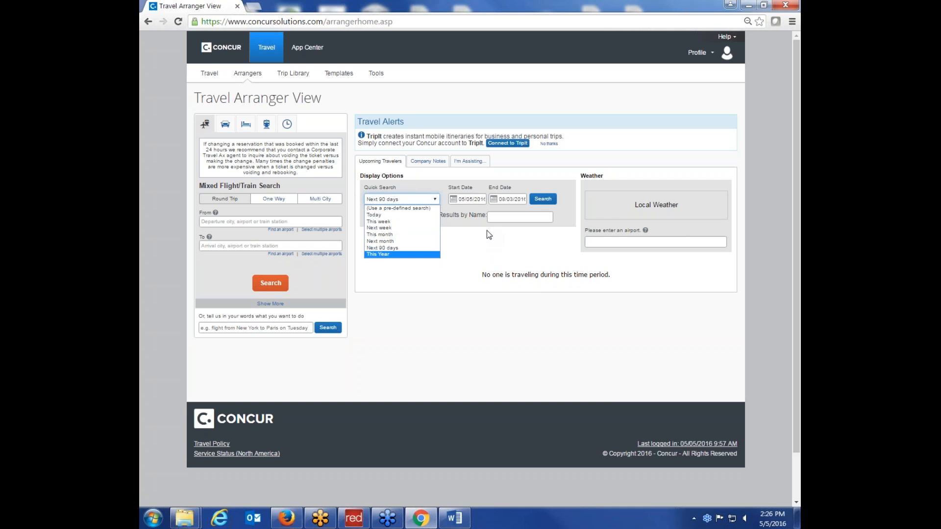
left_click(467, 258)
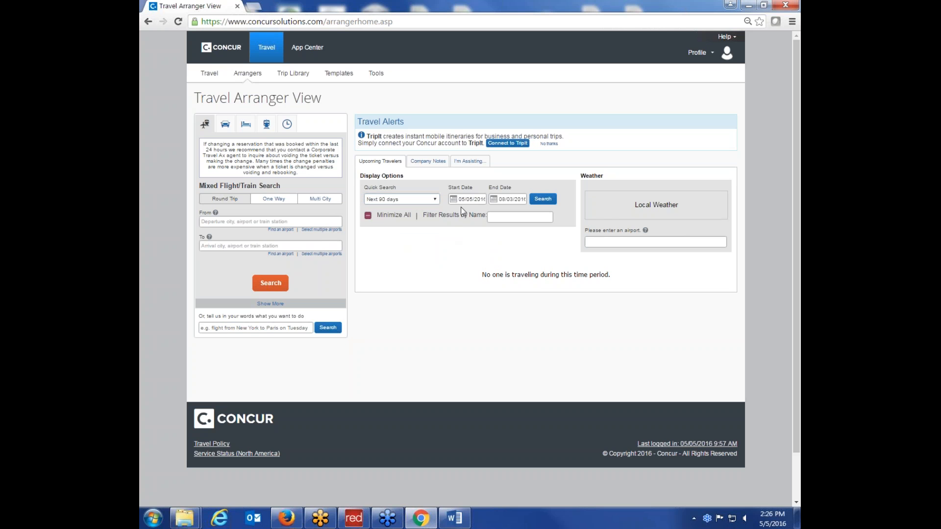
left_click(478, 165)
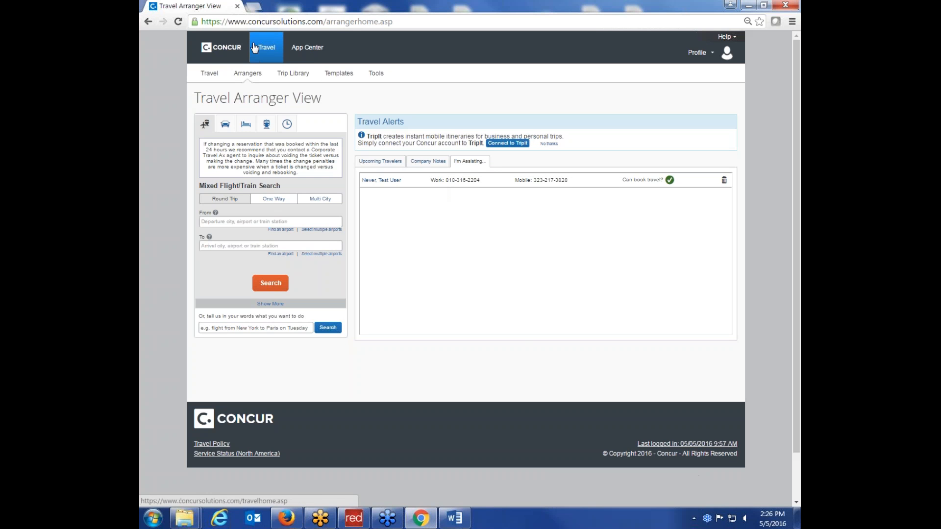
Choose Travel Arranger View as the home page in the profile's system settings and return to Travel home without saving.
left_click(698, 52)
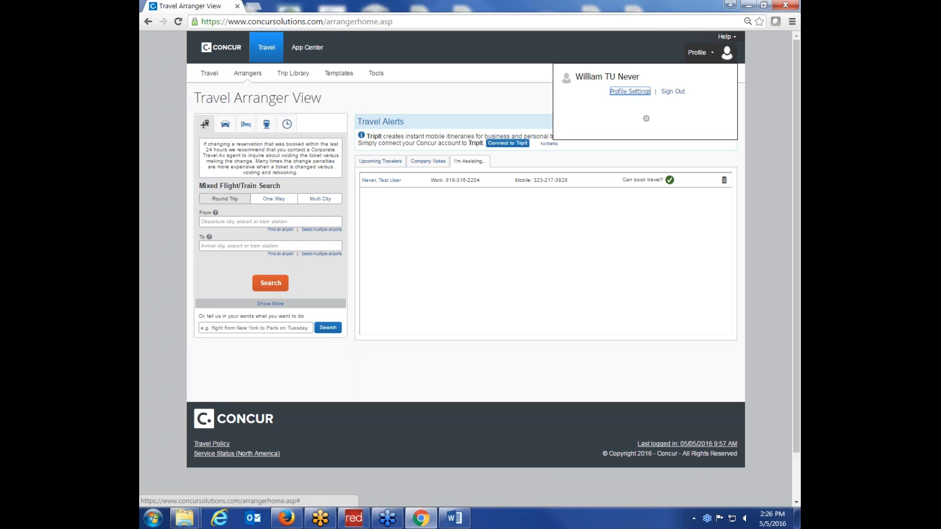
left_click(633, 93)
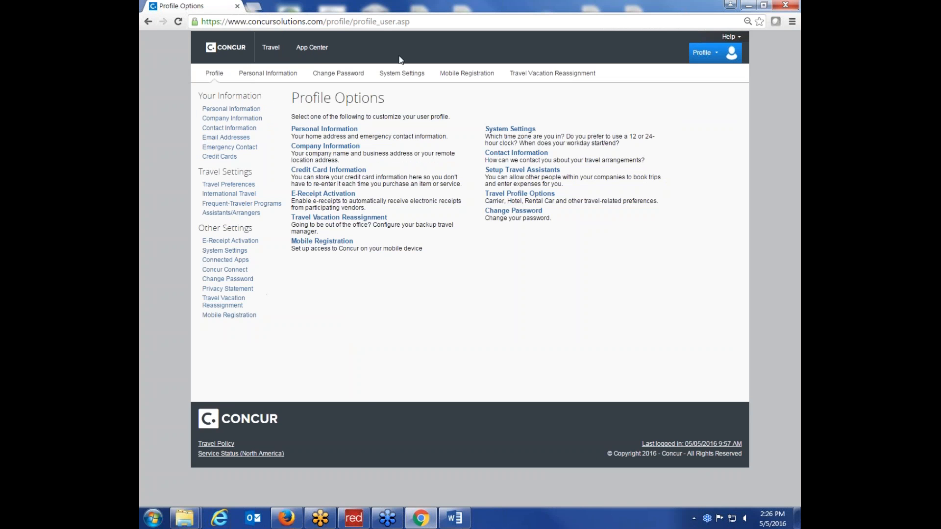
left_click(400, 74)
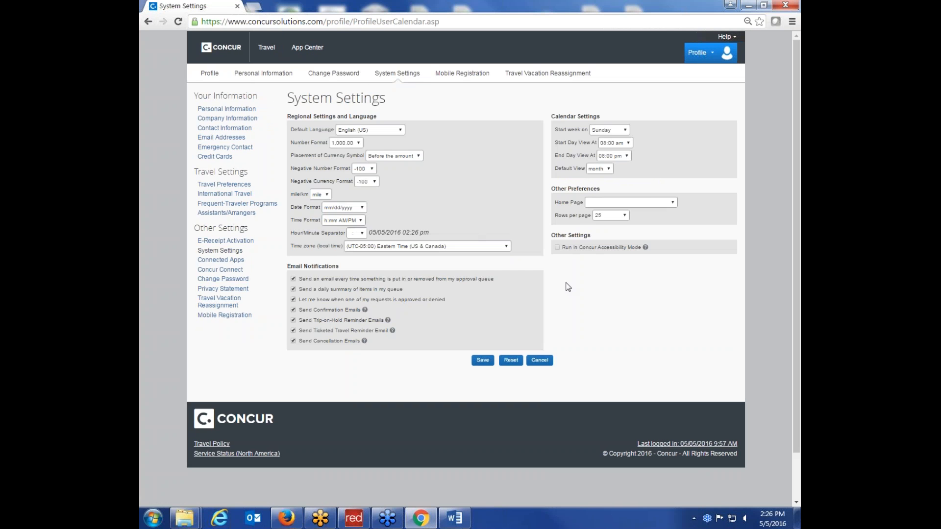
left_click(650, 202)
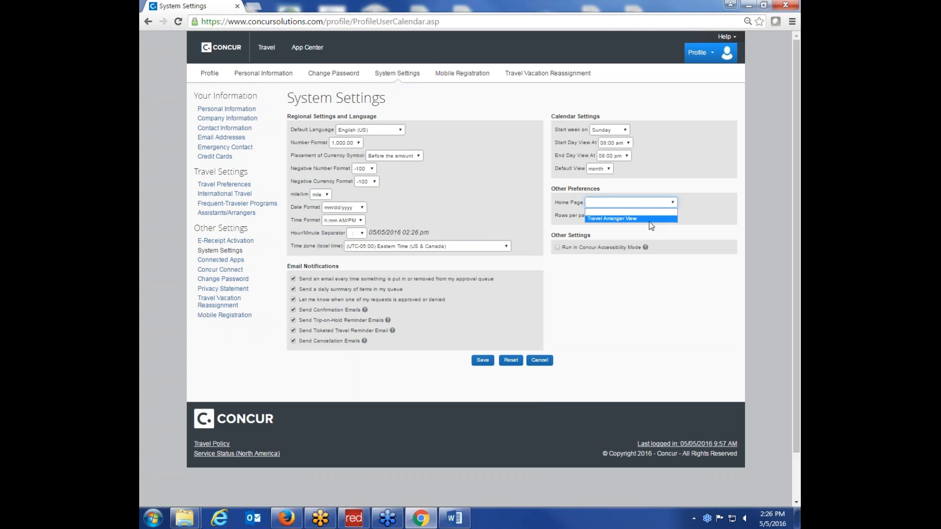
left_click(649, 219)
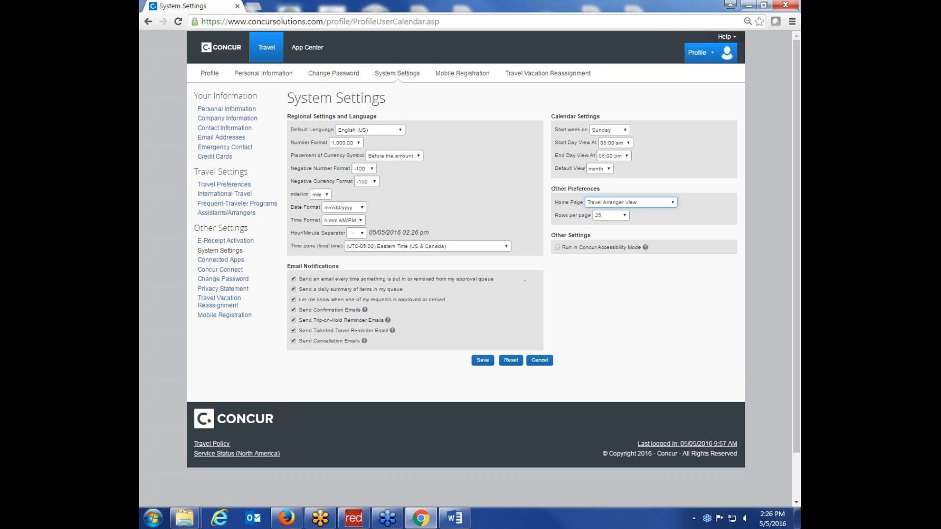
left_click(273, 54)
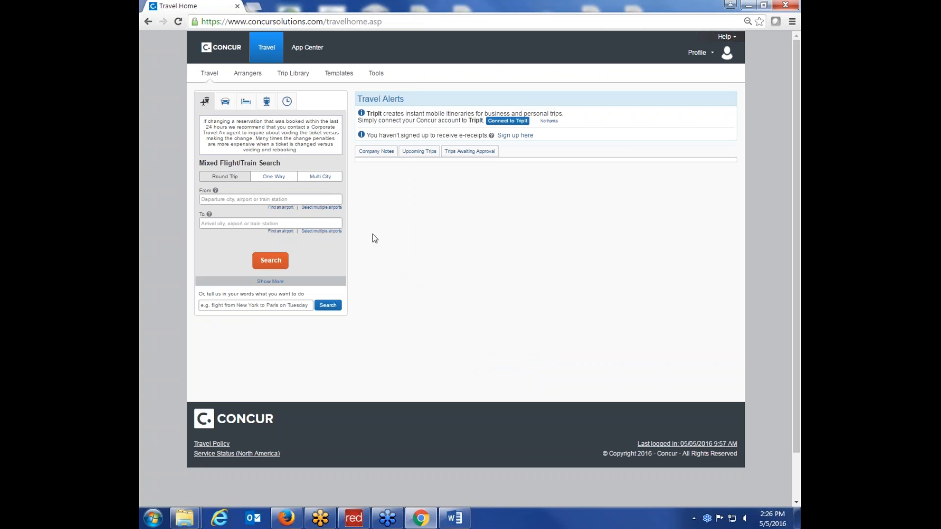
View the Trip Library, switch the inclusion of withdrawn trips on and off, and open the travel templates.
left_click(286, 76)
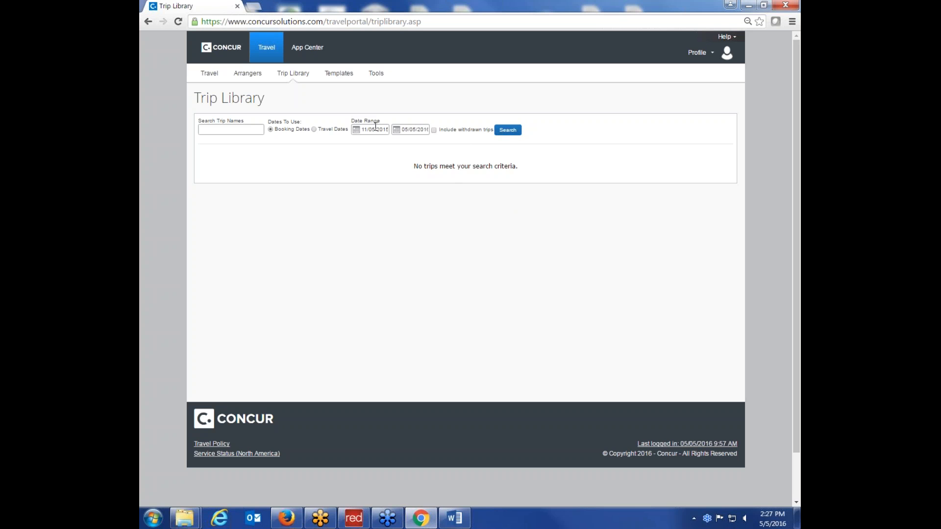
left_click(434, 131)
left_click(435, 130)
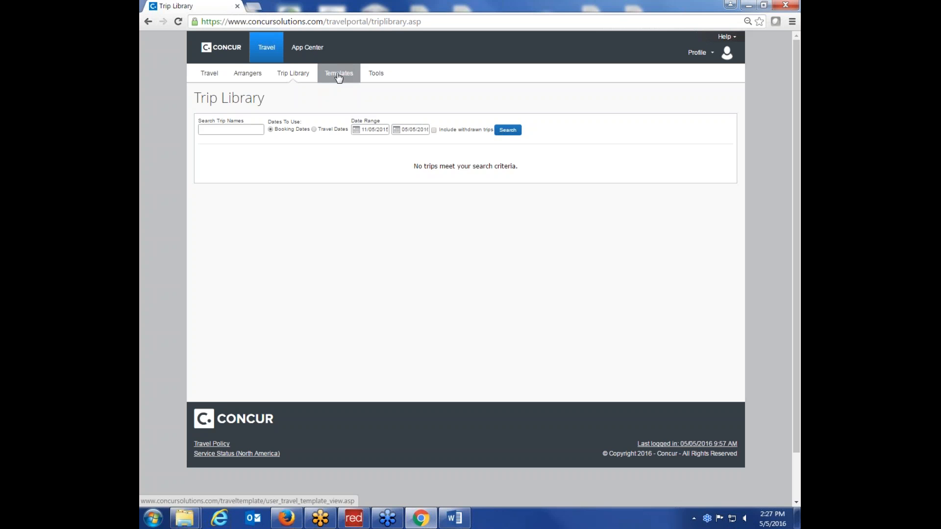
left_click(337, 74)
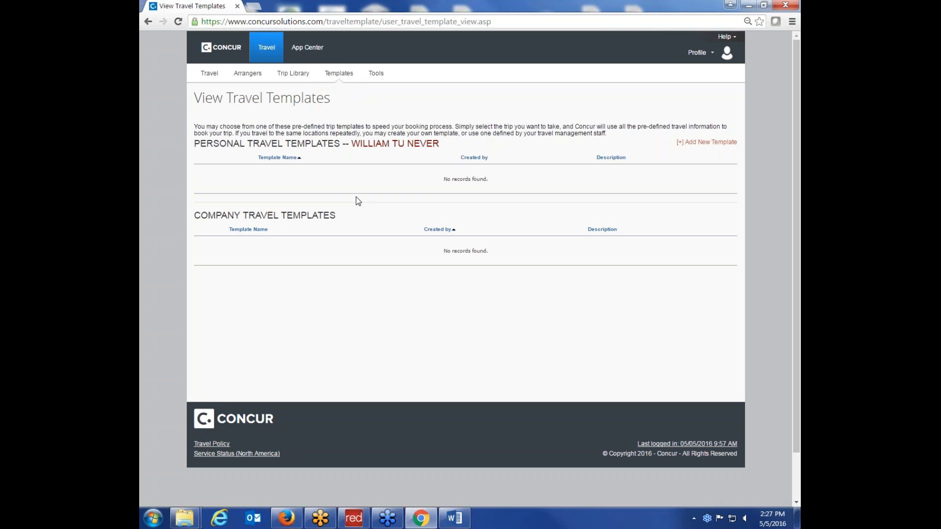
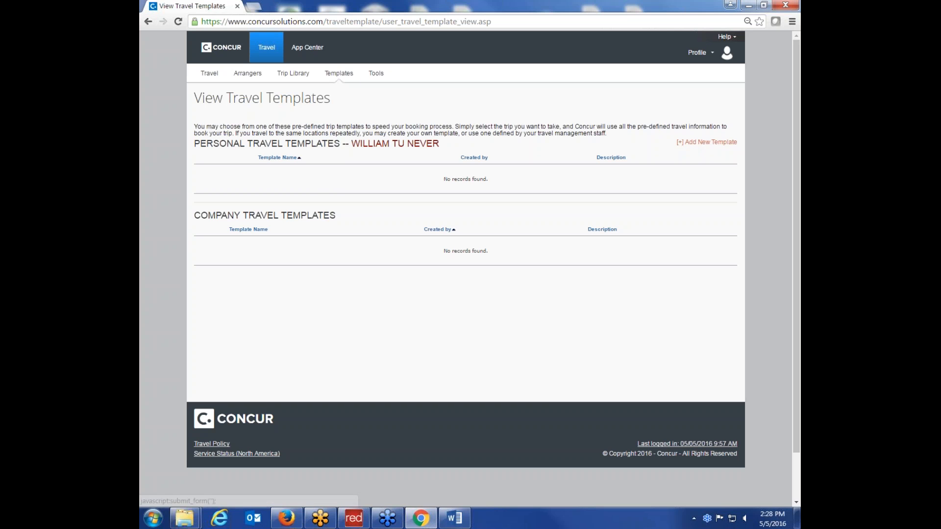
View the Travel Tools page, the App Center and the upcoming trips on Travel home.
left_click(368, 79)
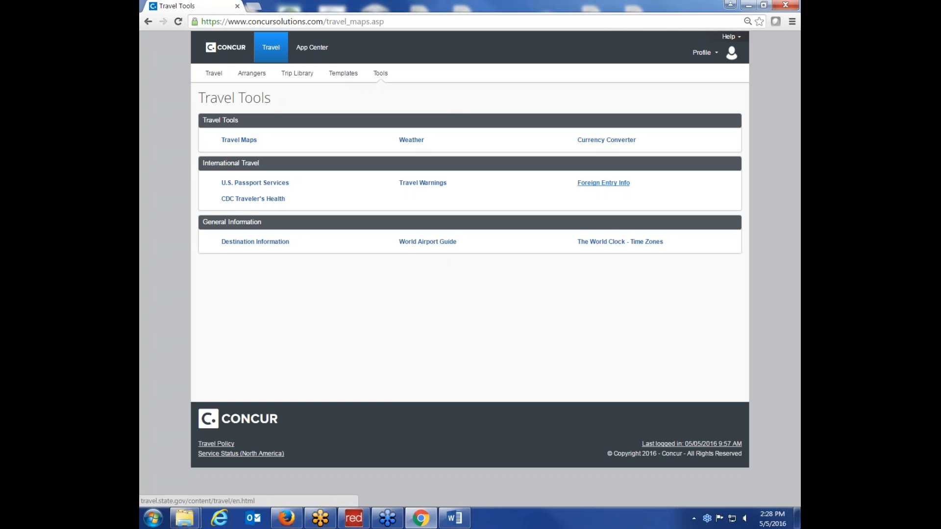
left_click(318, 54)
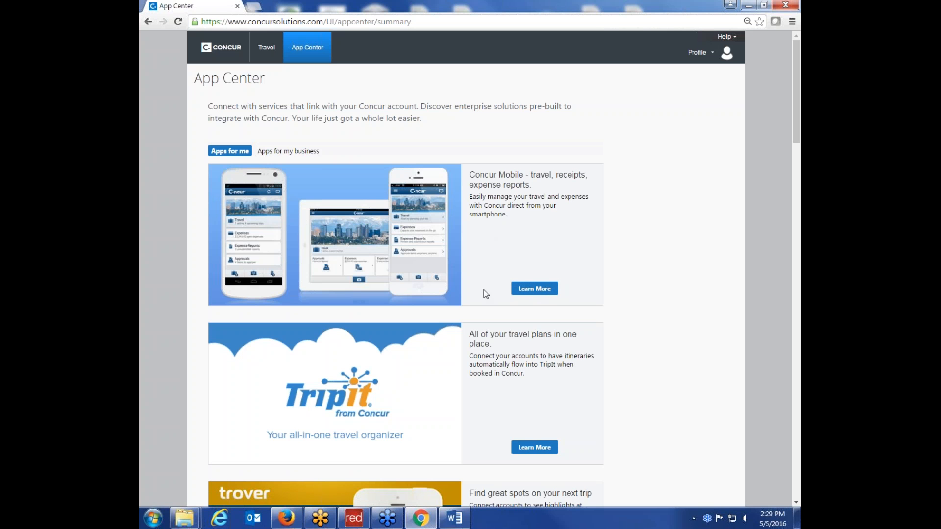
left_click(271, 49)
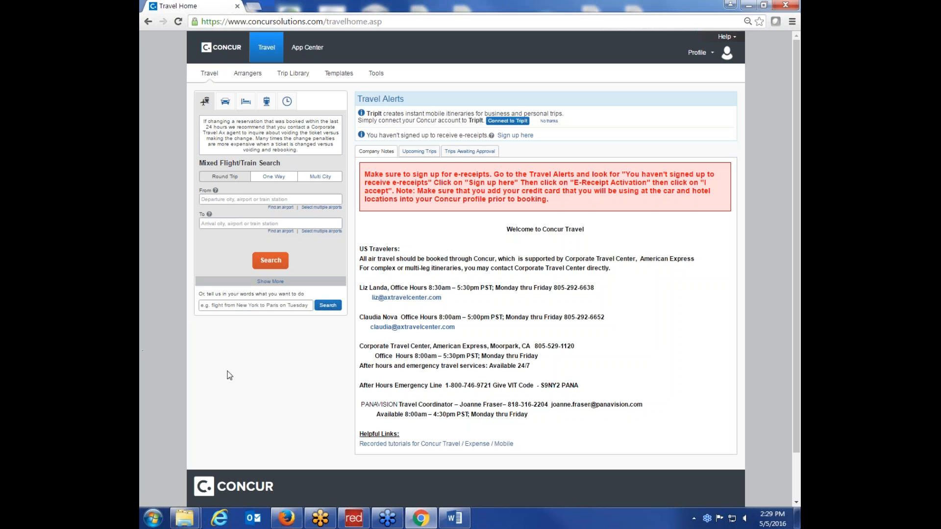
left_click(419, 151)
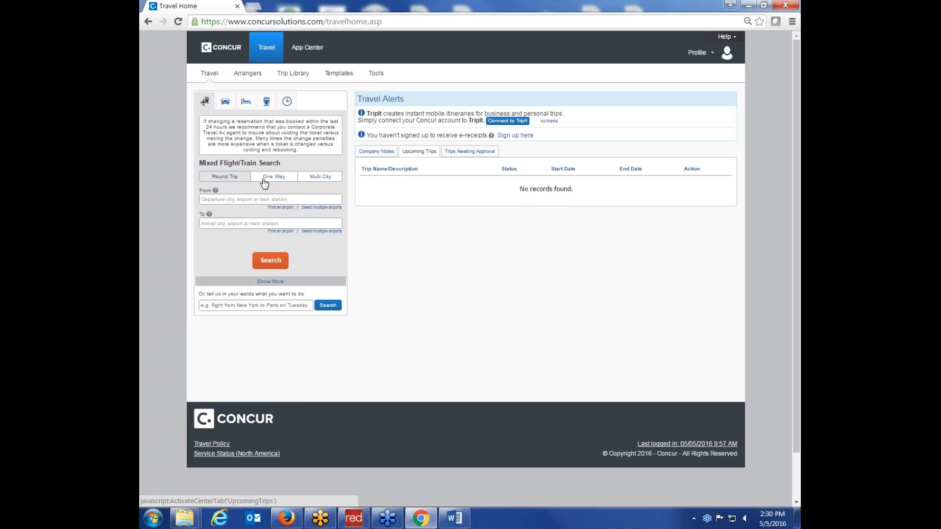
Set the round-trip flight search from Los Angeles Intl (LAX) to San Francisco Intl Arpt (SFO).
left_click(242, 201)
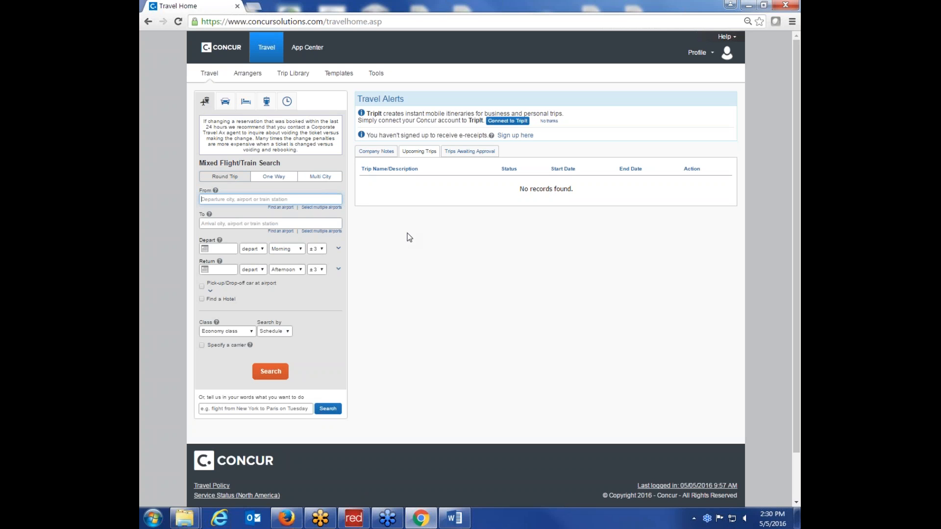
type("los angeles Intl")
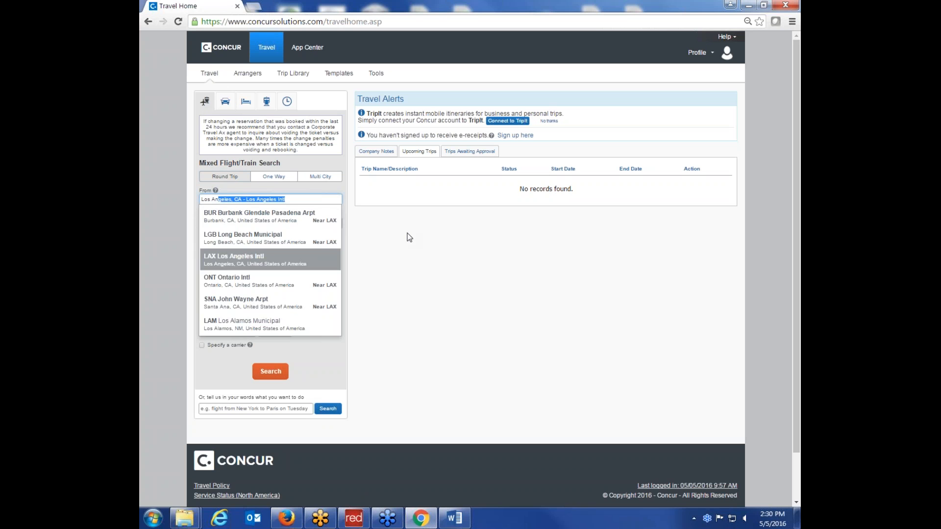
left_click(215, 267)
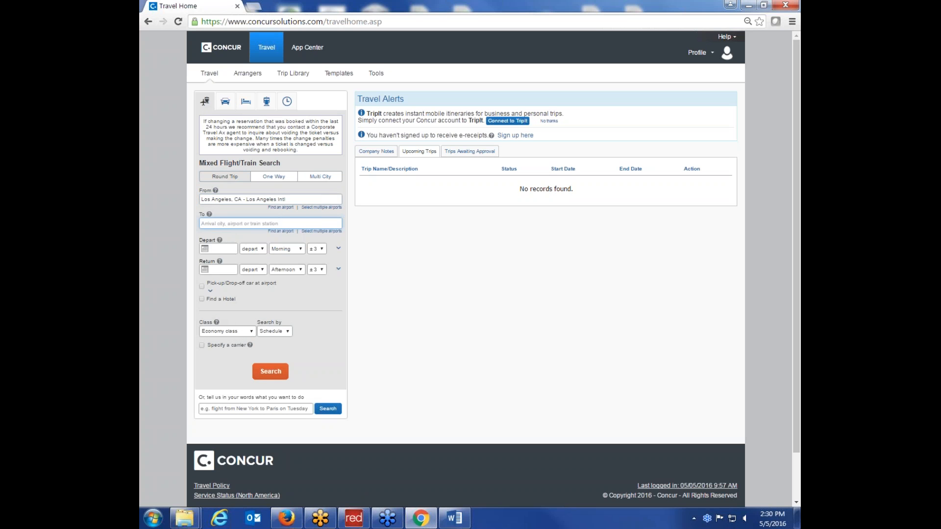
type("sf")
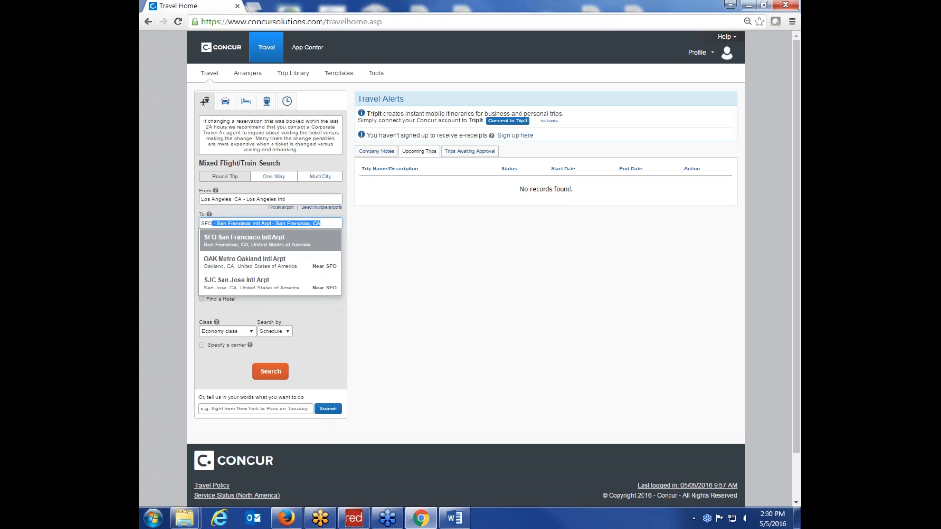
key("Return")
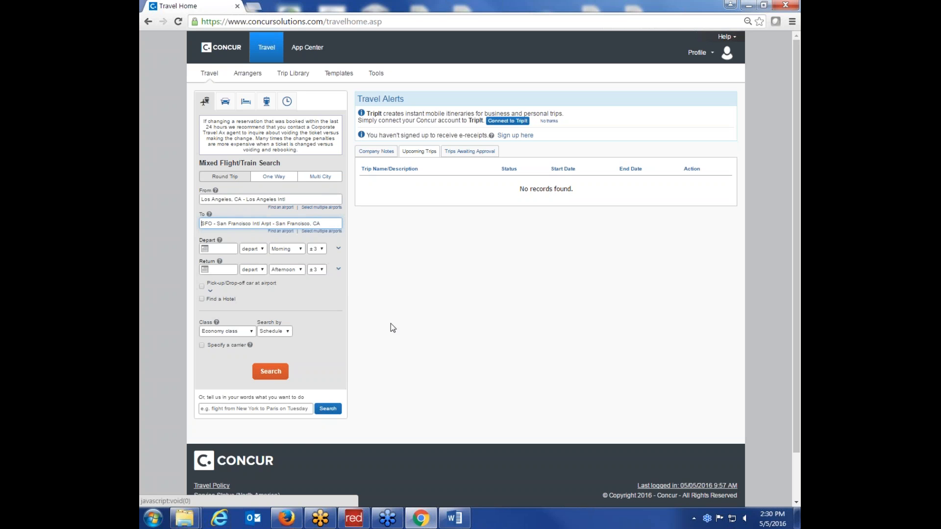
Set the flight's departure date to 07/19/2016.
left_click(219, 248)
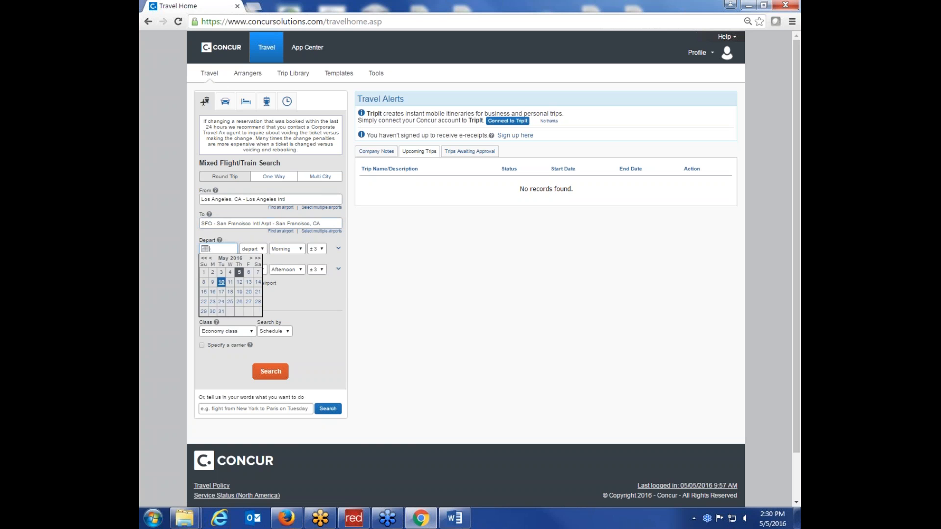
left_click(251, 258)
left_click(251, 258)
left_click(221, 296)
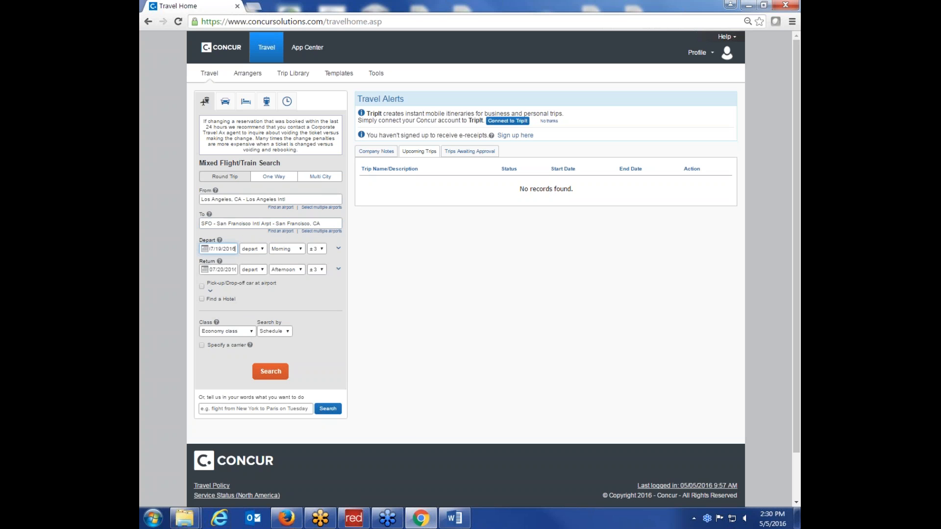
Set the outbound flight's departure time to 09:00 am.
left_click(286, 249)
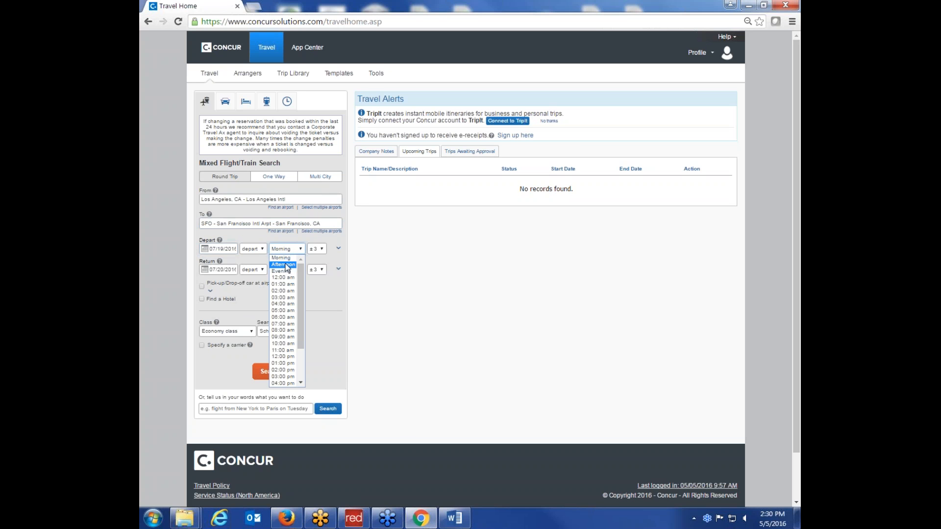
left_click(288, 262)
left_click(286, 249)
left_click(289, 258)
left_click(291, 252)
left_click(292, 338)
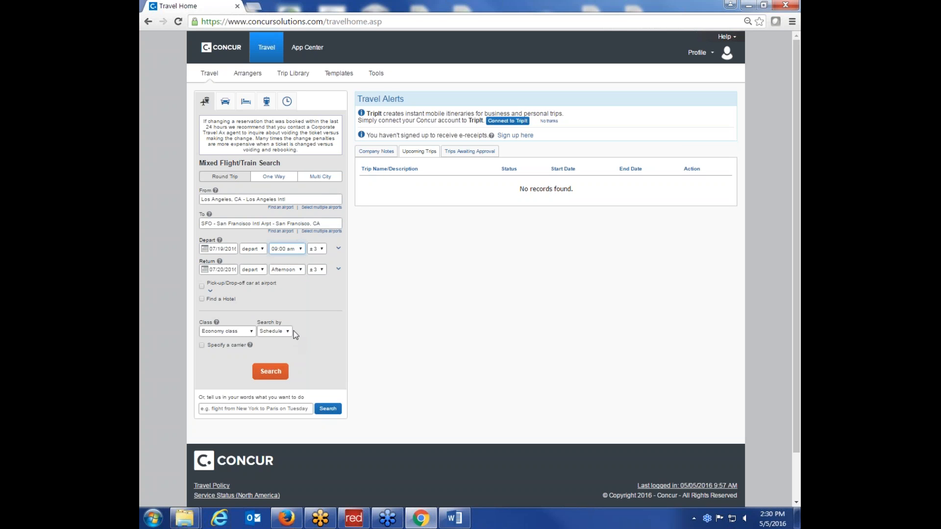
View the outbound flight's depart/arrive and time-window choices, keeping depart and the window of ± 3 hours.
left_click(258, 250)
left_click(373, 304)
left_click(324, 250)
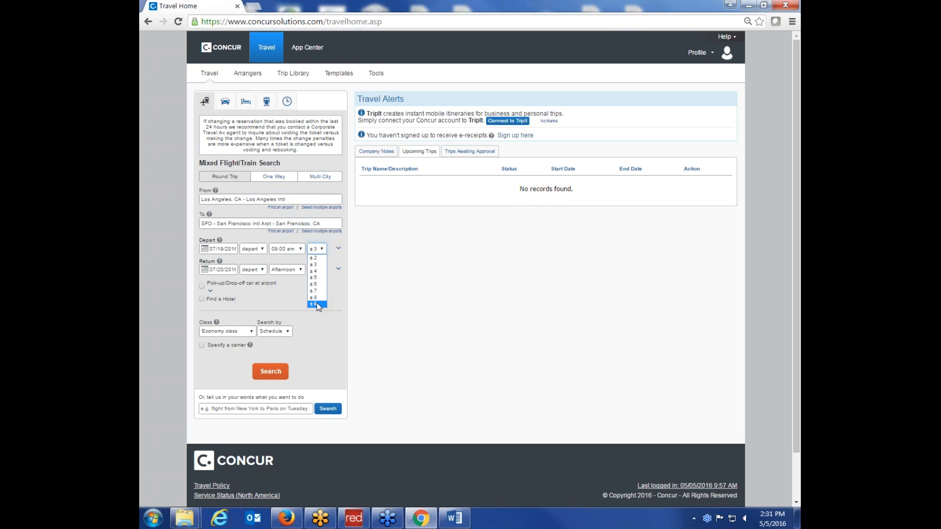
left_click(319, 250)
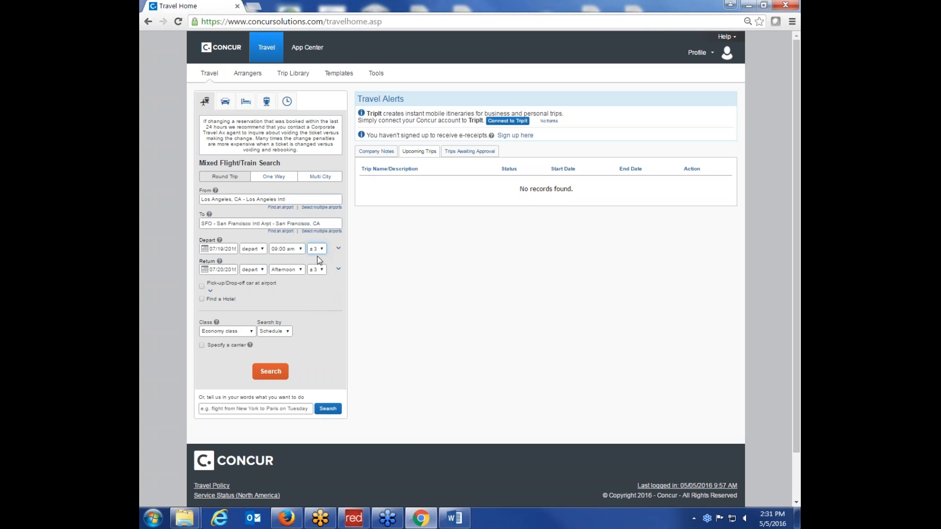
Include a car picked up and dropped off at the airport, and view the rental vendor choices without selecting one.
left_click(202, 287)
left_click(212, 293)
left_click(223, 330)
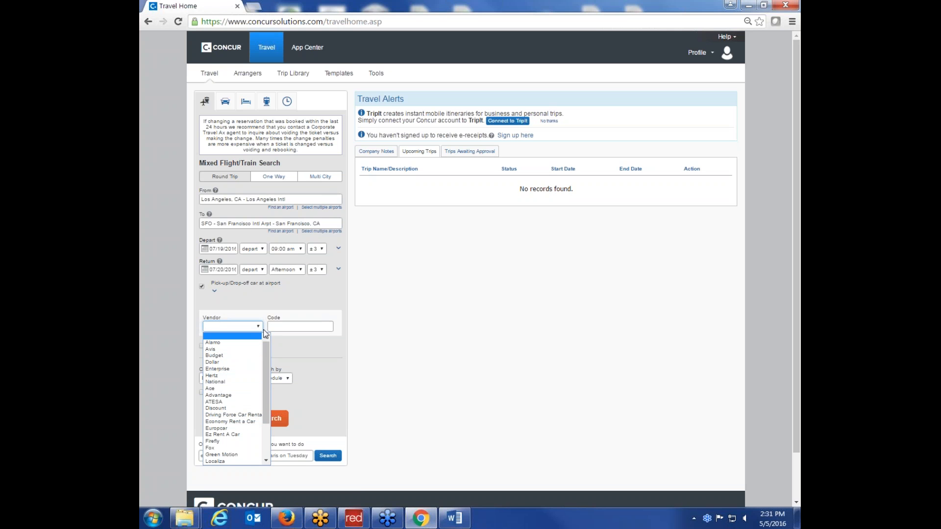
left_click(214, 292)
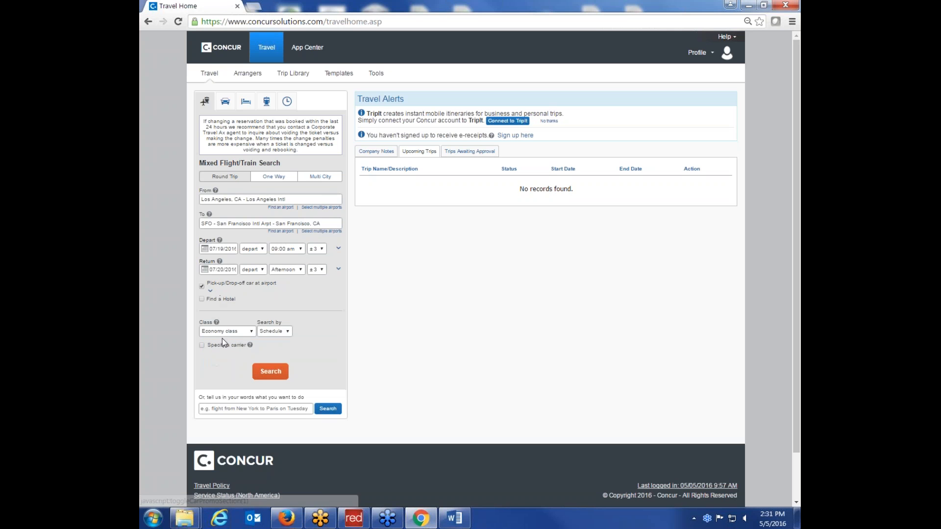
Include a hotel search, view the company location choices and switch back to searching by reference point or zip code.
left_click(201, 299)
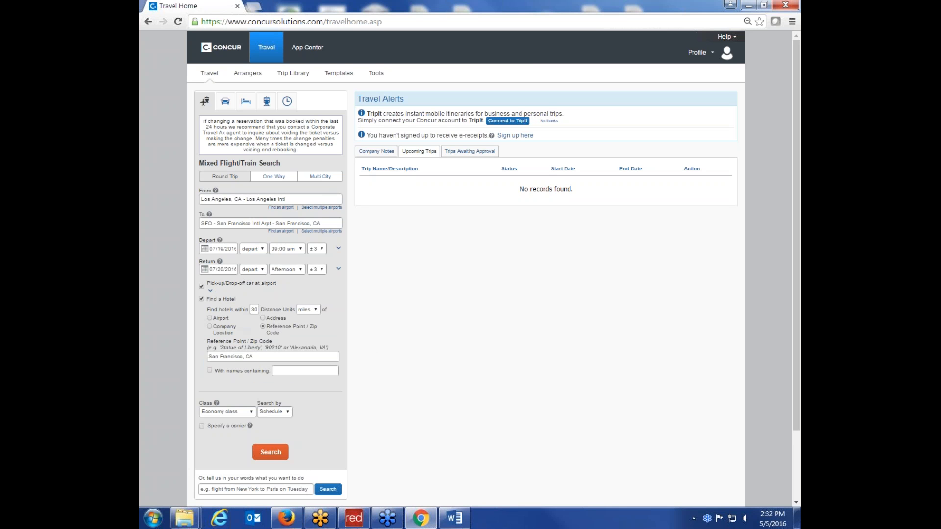
left_click(210, 327)
left_click(255, 351)
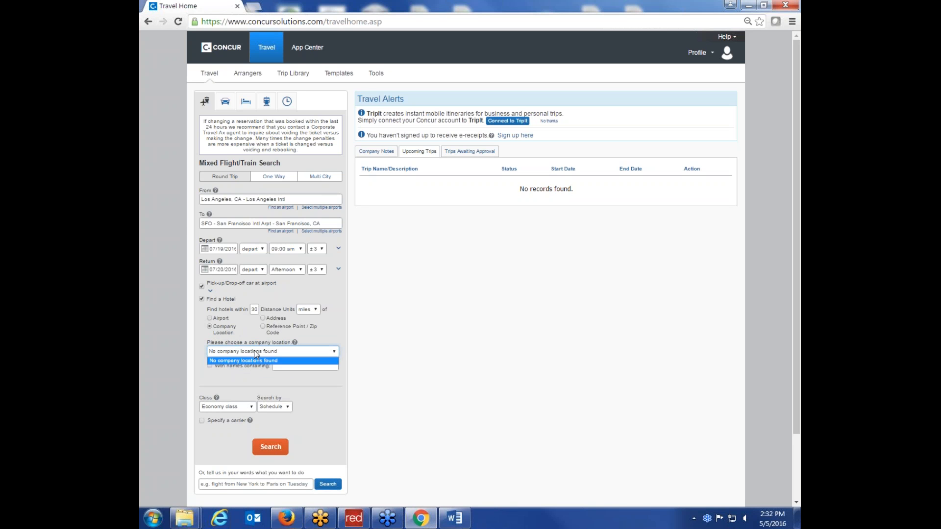
left_click(255, 352)
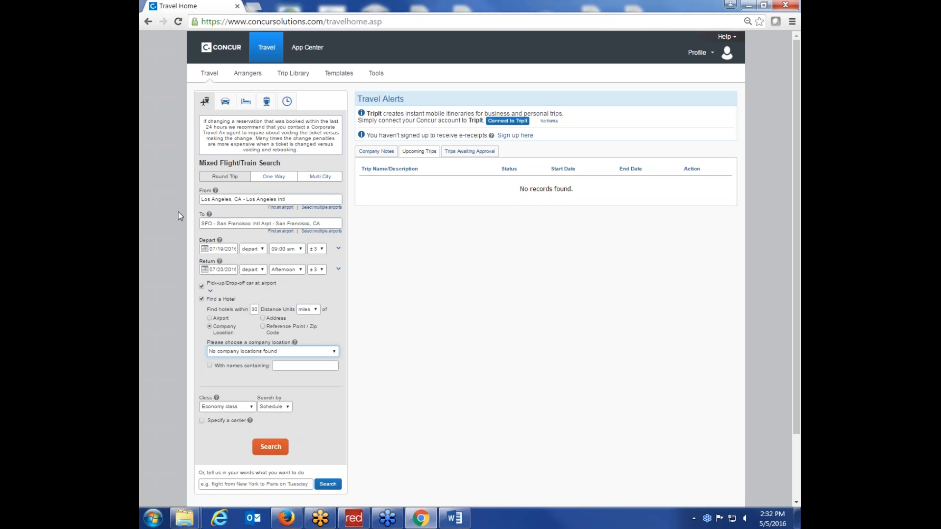
left_click(246, 355)
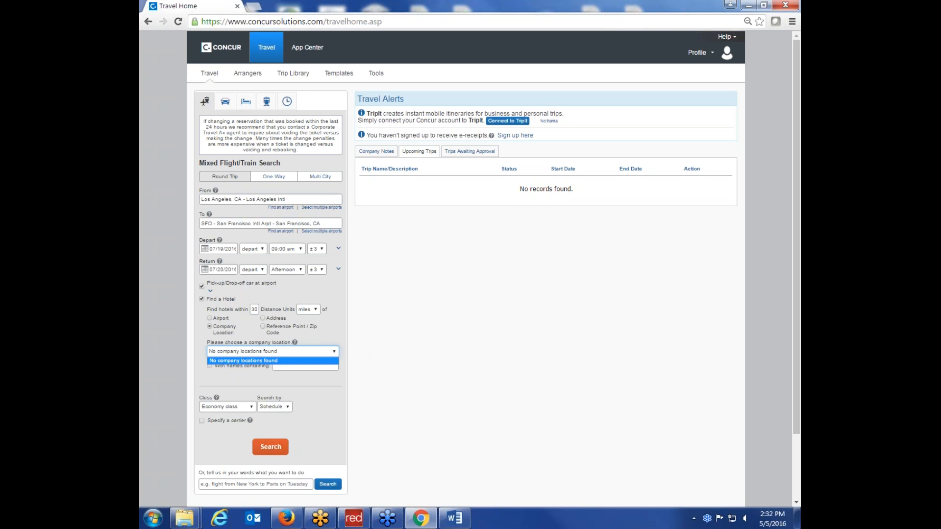
left_click(262, 326)
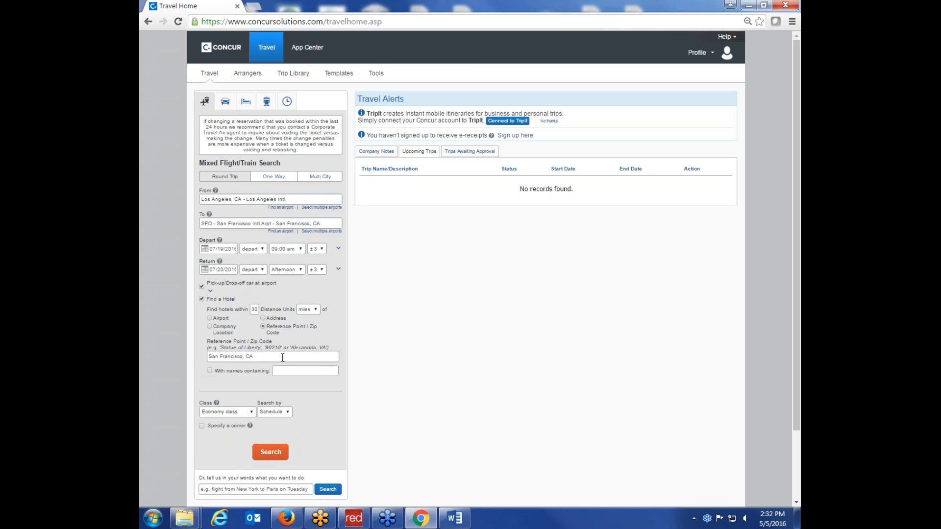
Clear the hotel reference point, try the airport and name-filter options, and remove the hotel search from the trip.
triple_click(221, 357)
key("BackSpace")
left_click(210, 318)
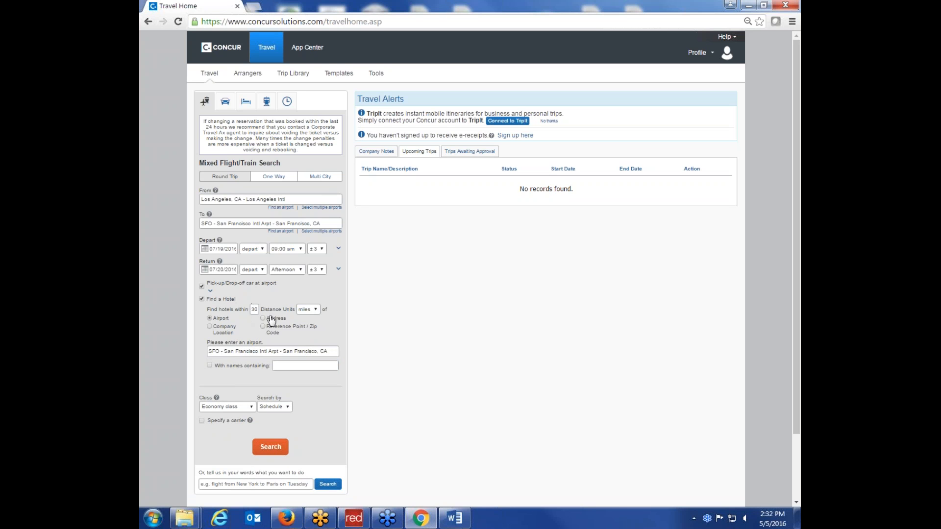
left_click(209, 366)
left_click(210, 364)
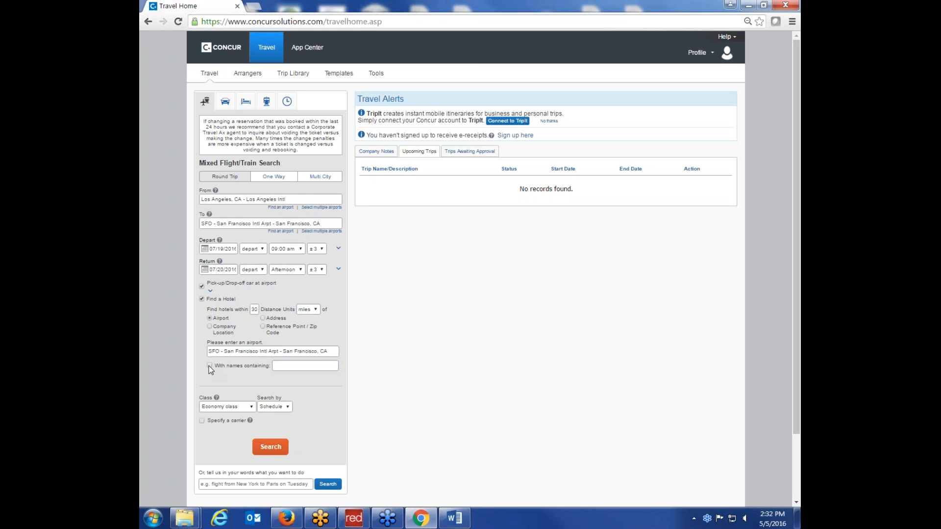
left_click(201, 299)
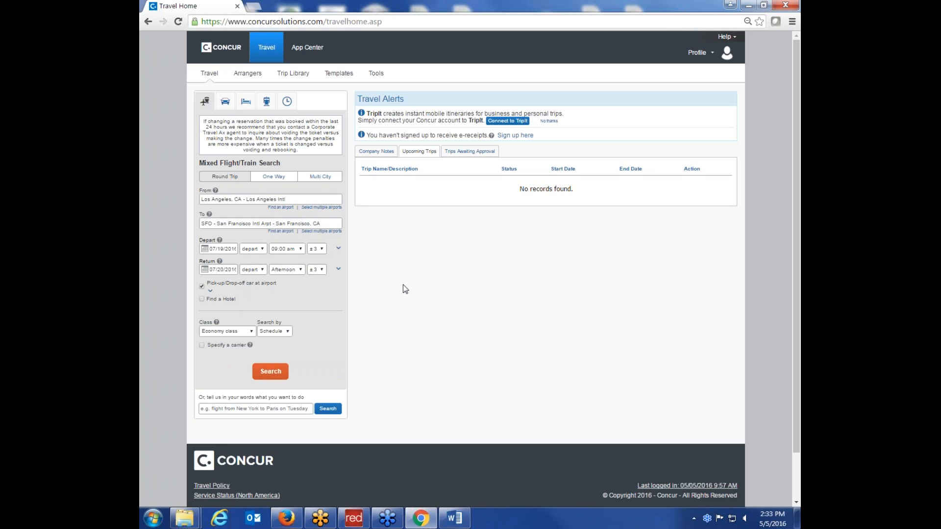
View the flight class, search-by and specific carrier choices, leaving Economy class, Schedule and no specified carrier.
left_click(251, 333)
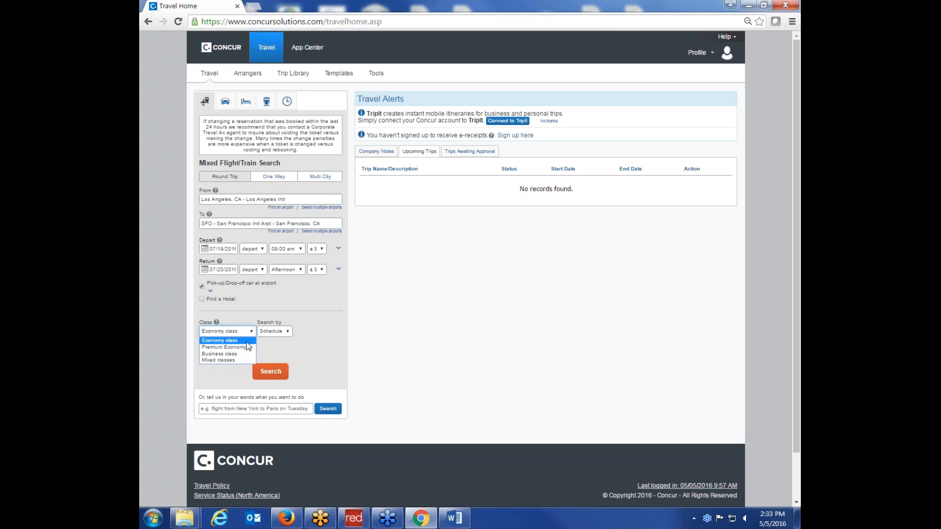
left_click(278, 331)
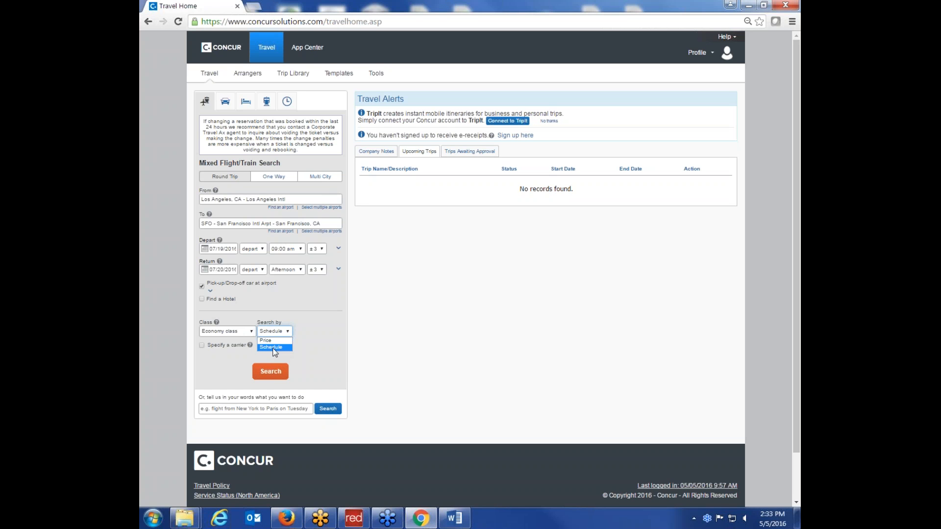
left_click(322, 354)
left_click(201, 345)
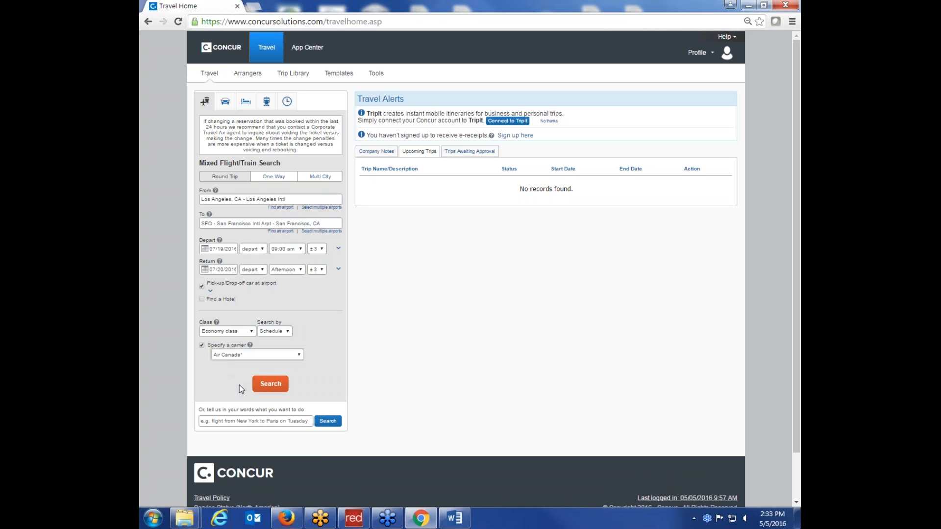
left_click(257, 358)
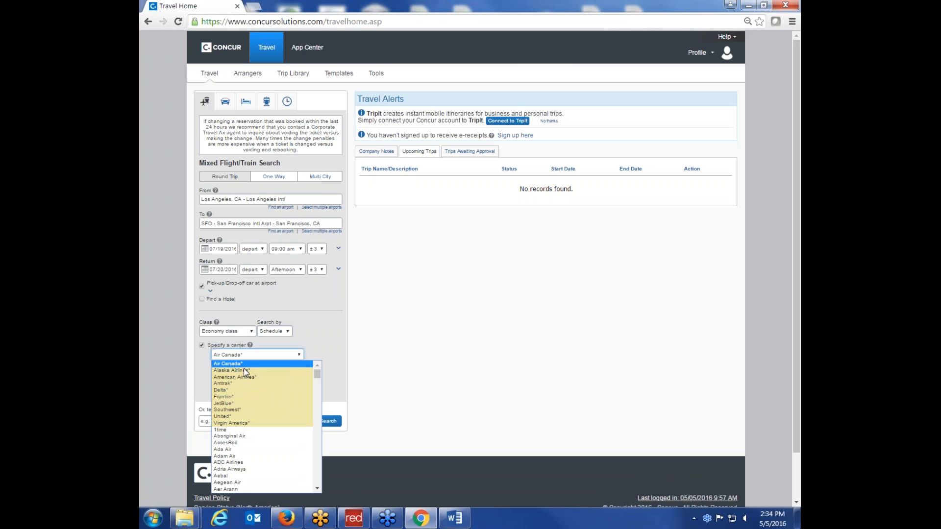
left_click(433, 361)
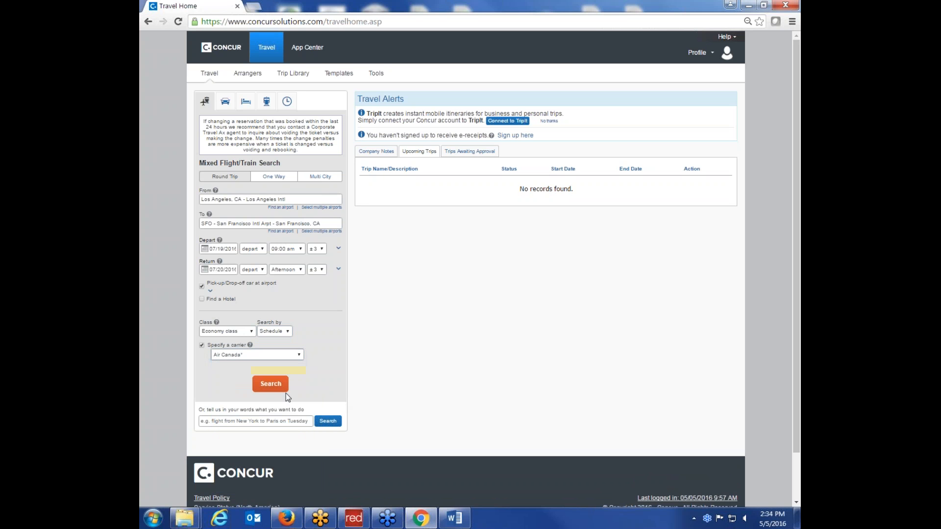
left_click(201, 346)
Run the Los Angeles to San Francisco trip search, and go to the traveler's profile to review and save it.
left_click(271, 372)
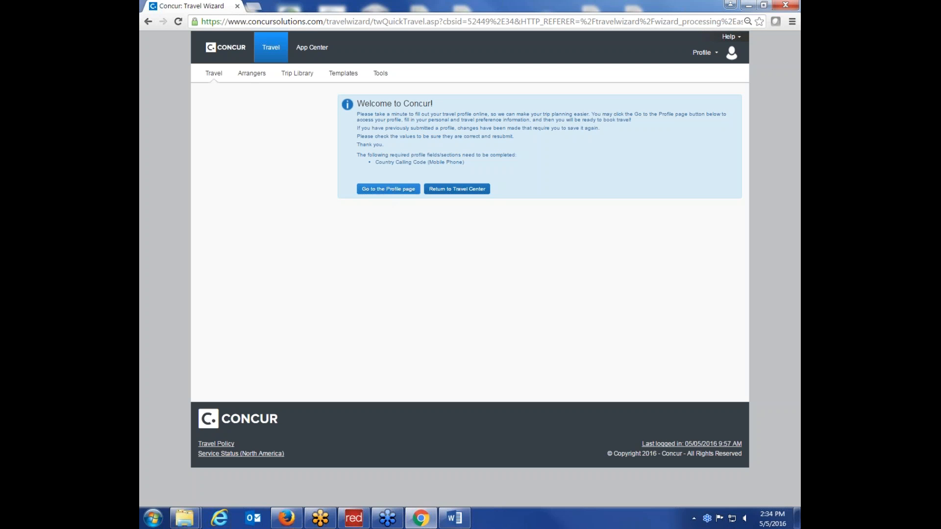
left_click(395, 191)
scroll(613, 339, "down", 2)
scroll(613, 339, "down", 5)
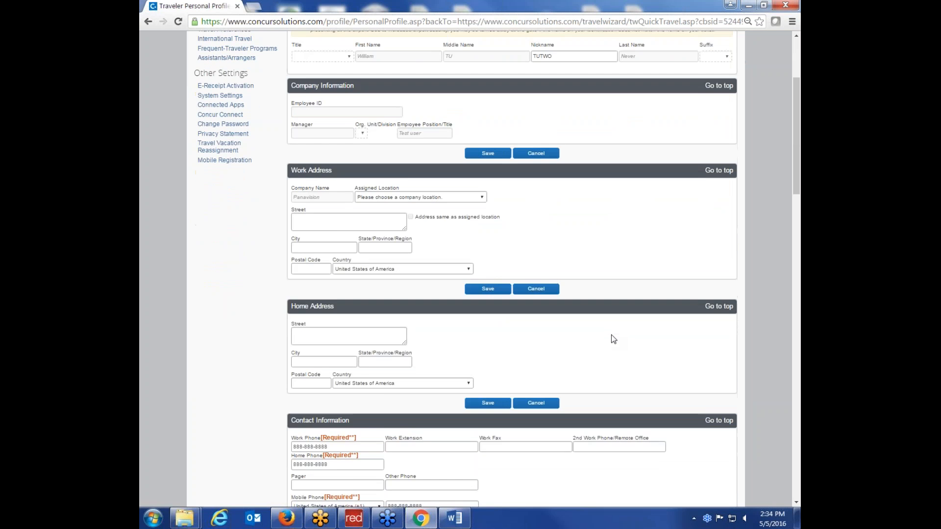
scroll(512, 269, "down", 15)
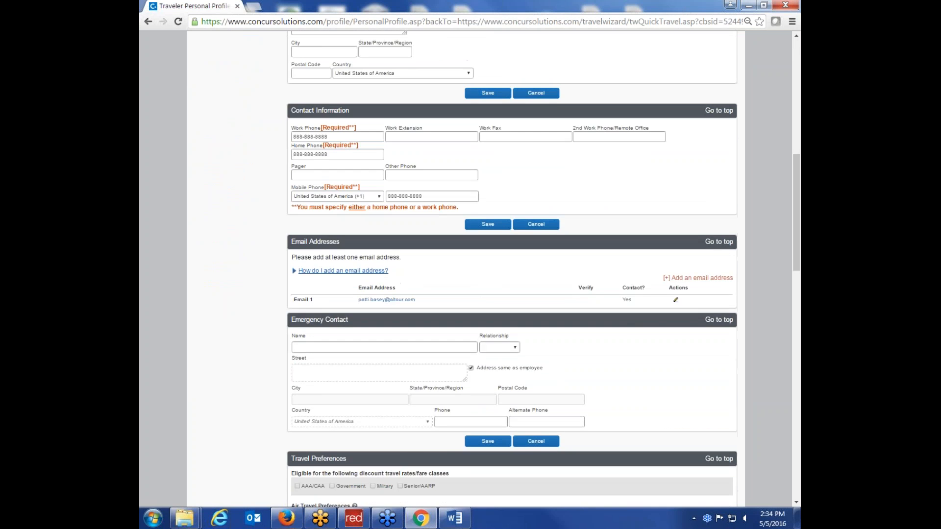
scroll(512, 269, "down", 2)
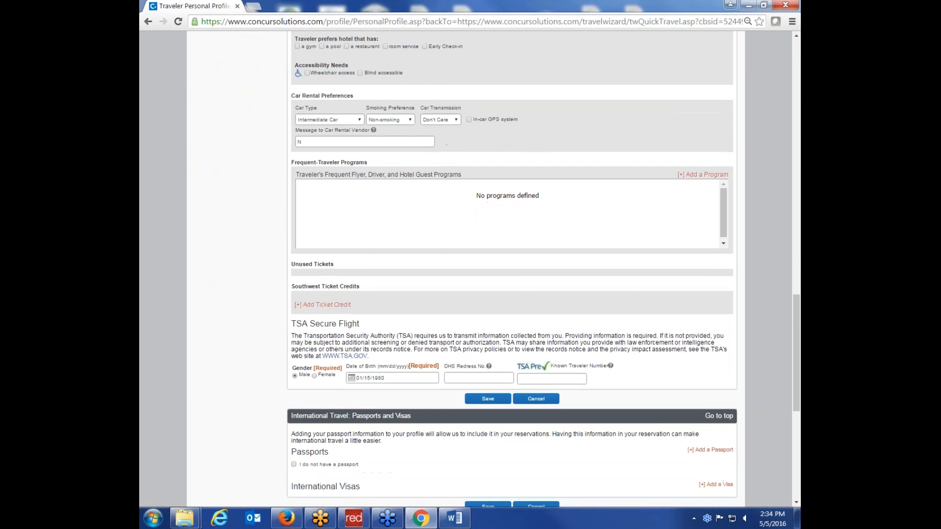
scroll(512, 269, "down", 4)
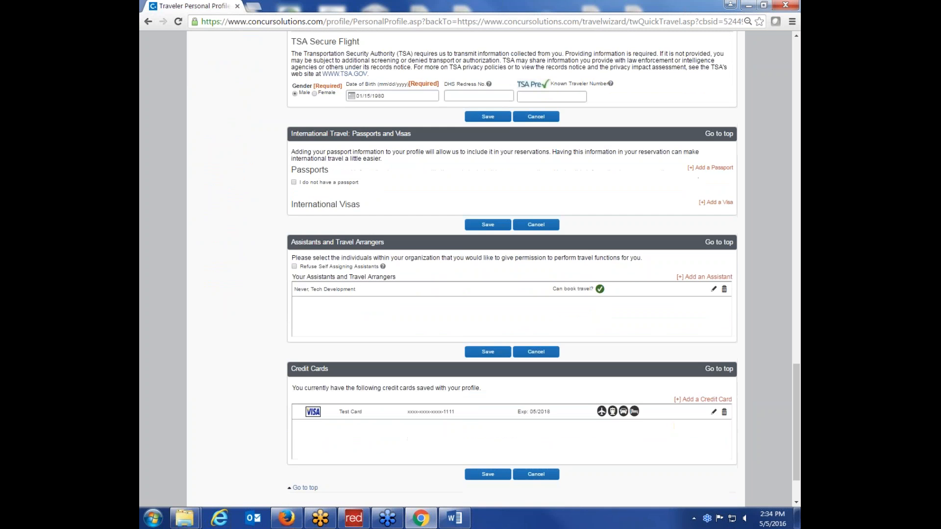
scroll(512, 269, "up", 3)
scroll(554, 346, "up", 15)
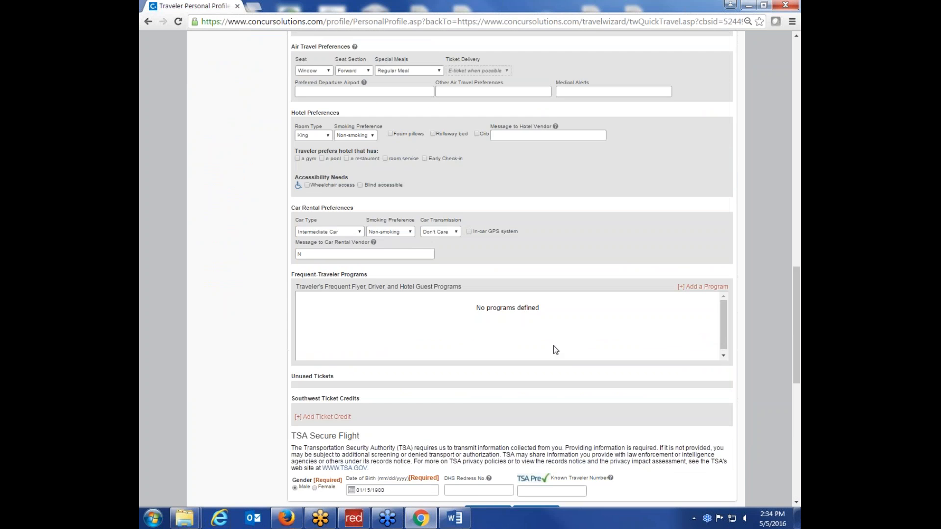
scroll(553, 345, "up", 3)
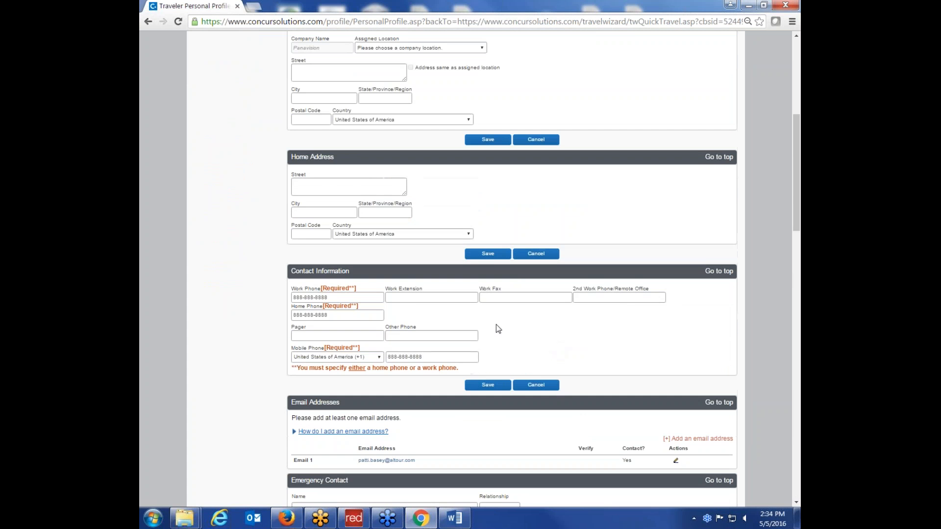
left_click(485, 252)
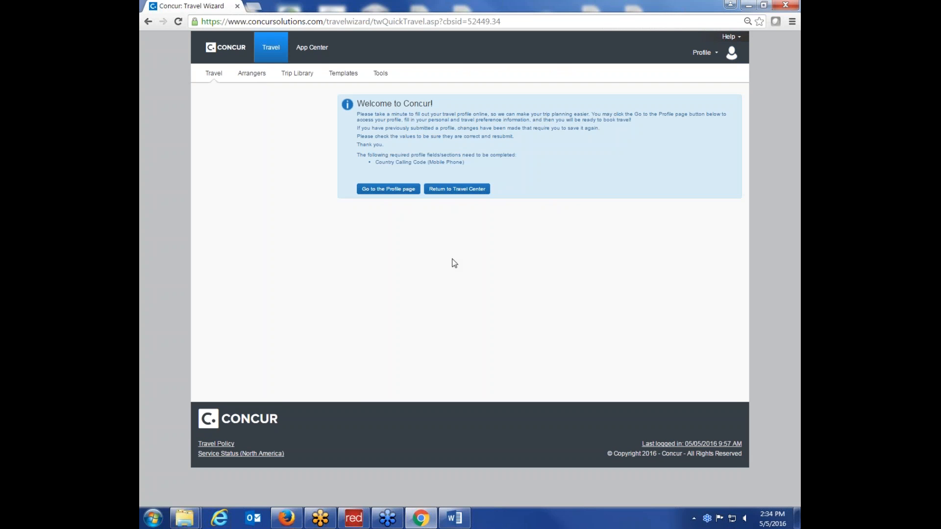
Reopen the traveler's profile, check every section from company information down to credit cards, and save it again.
left_click(408, 190)
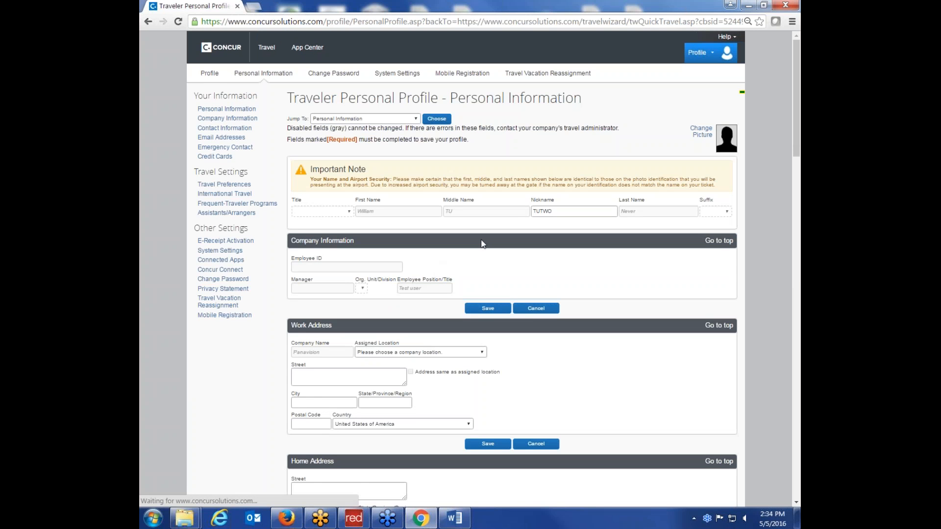
scroll(483, 244, "down", 2)
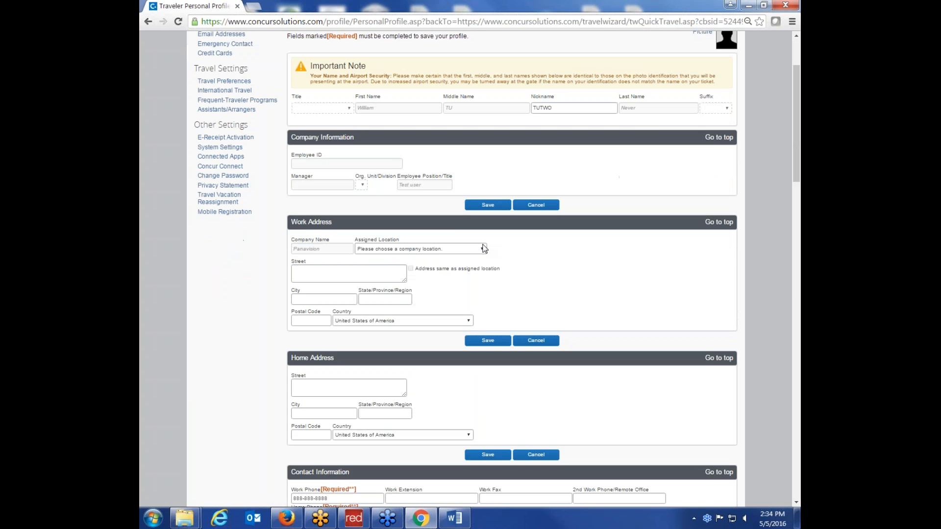
scroll(486, 267, "up", 2)
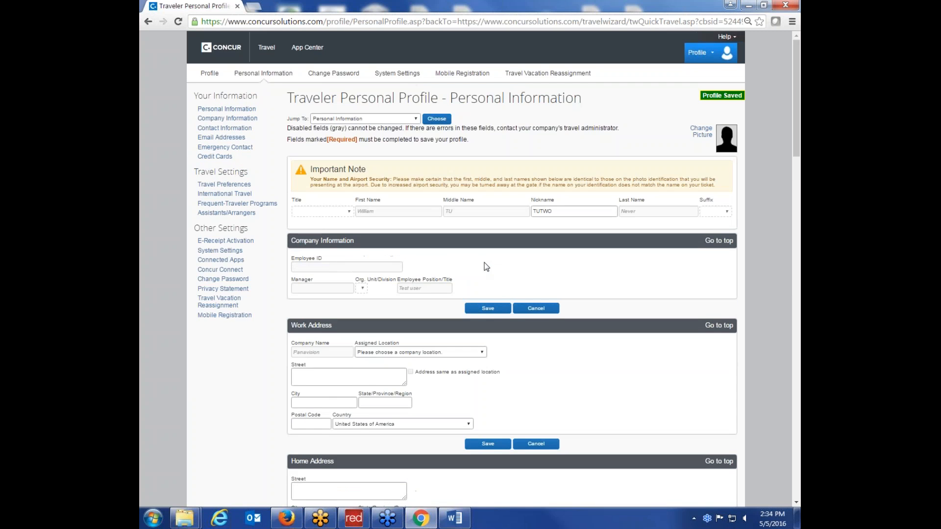
scroll(484, 263, "down", 6)
scroll(512, 268, "down", 4)
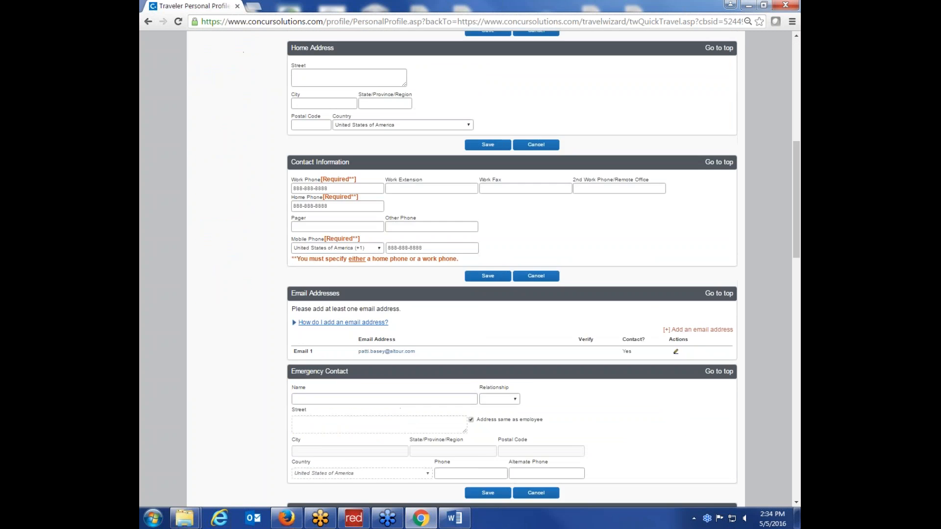
scroll(512, 269, "down", 7)
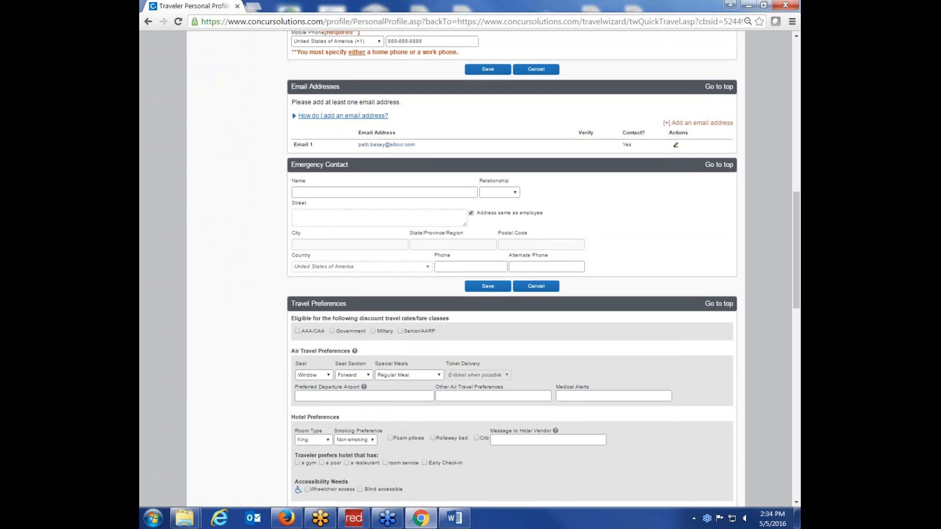
scroll(512, 268, "down", 11)
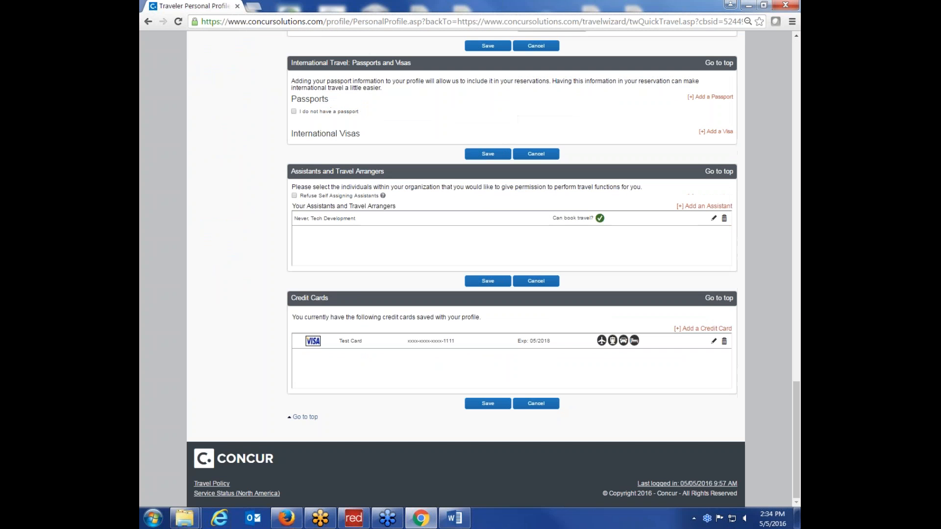
left_click(492, 407)
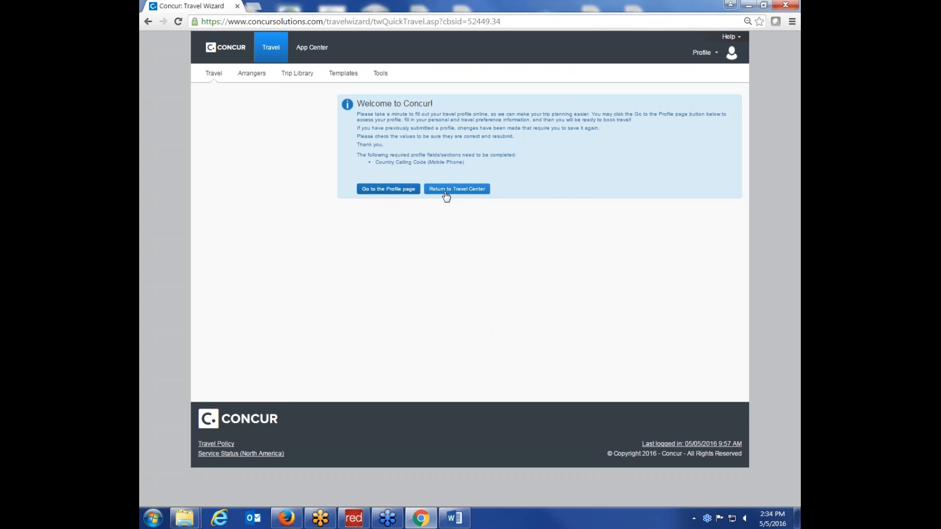
Sign out of the traveler's account and clear the prefilled user name on the sign-in form.
left_click(716, 54)
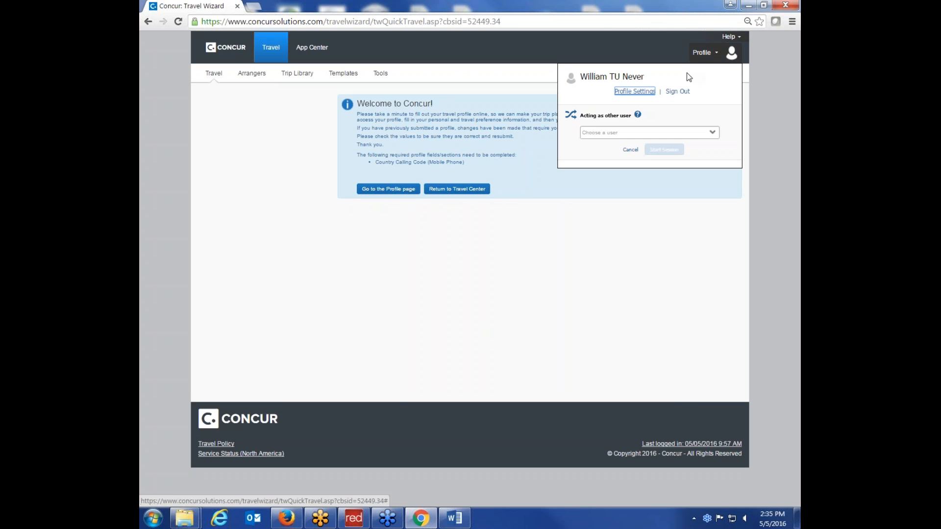
left_click(678, 92)
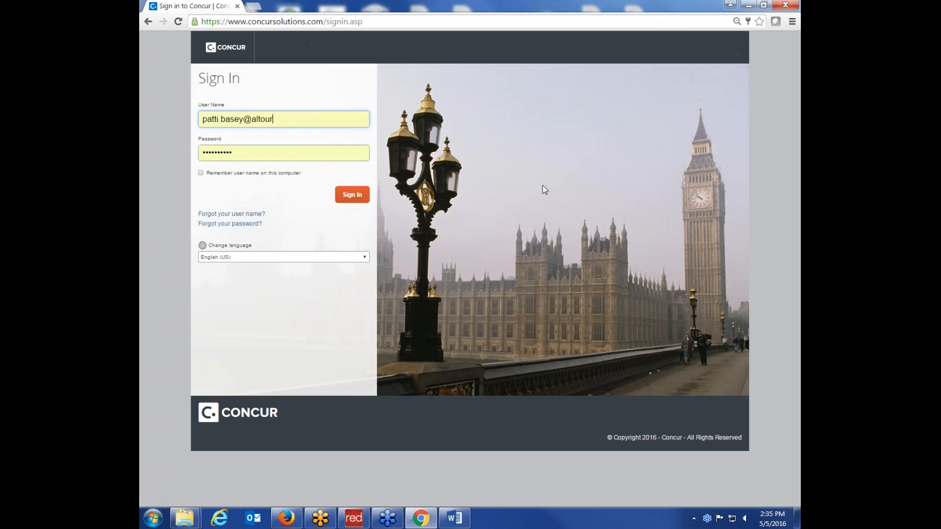
left_click_drag(312, 119, 202, 119)
key("BackSpace")
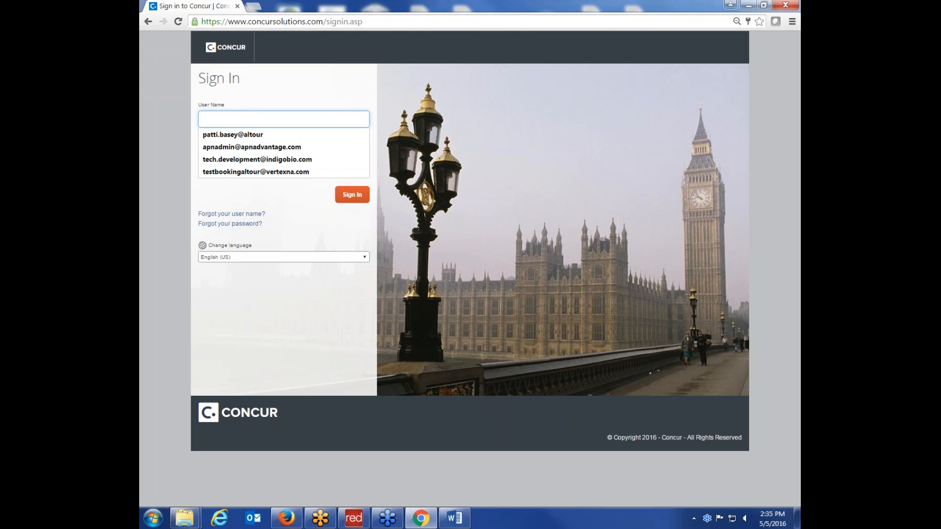
Paste the traveler's user name, replace the prefilled password with the account password, and sign in.
key("alt+Tab")
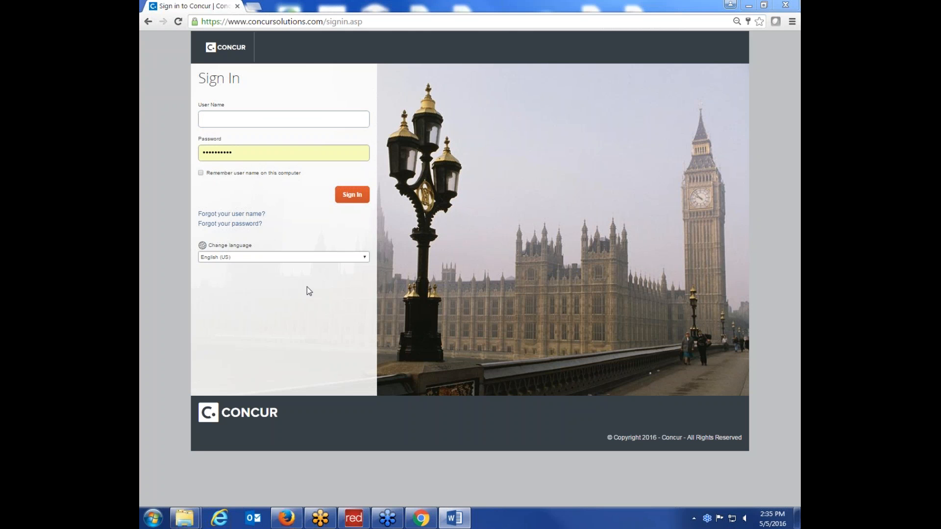
left_click(237, 120)
right_click(239, 121)
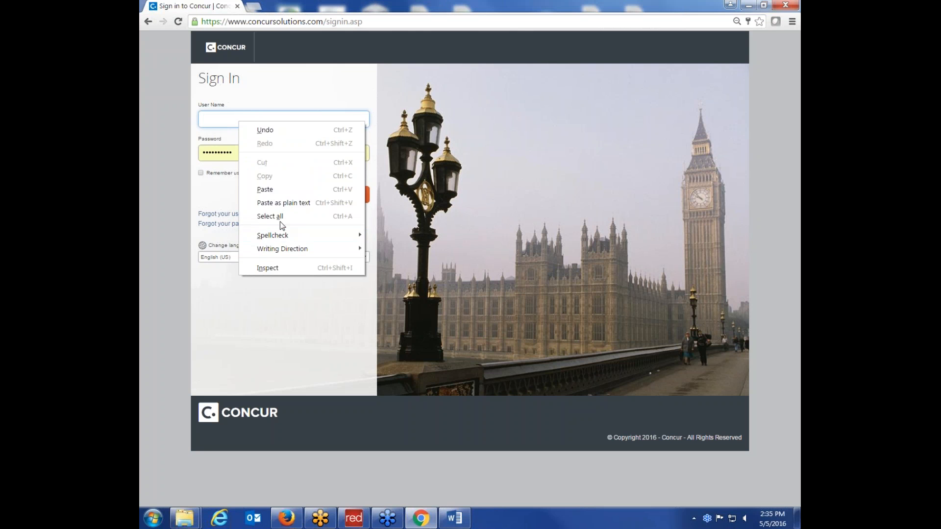
left_click(284, 194)
key("Tab")
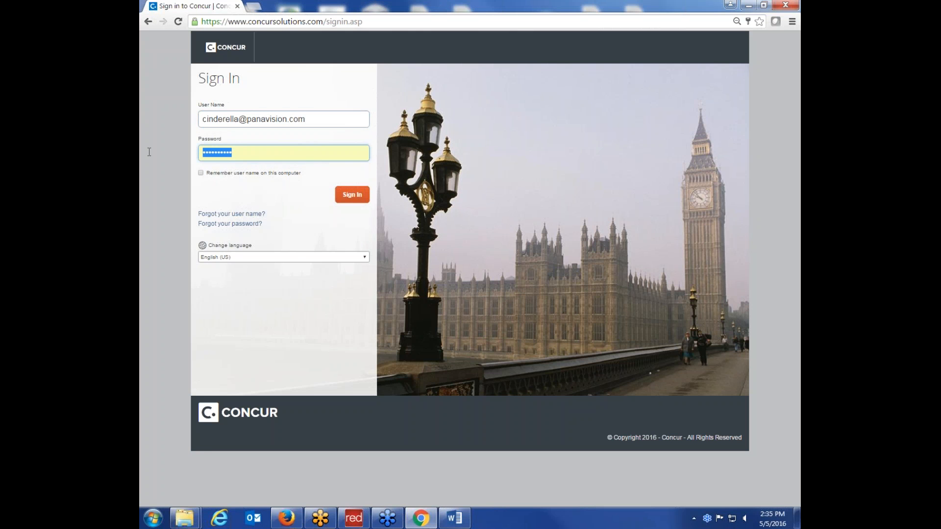
key("BackSpace")
type("••••••")
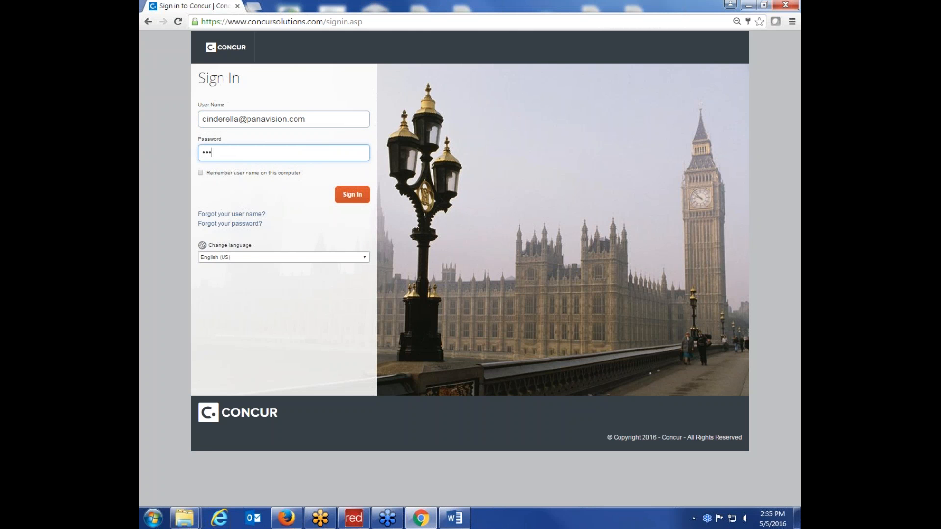
type("••••")
key("Return")
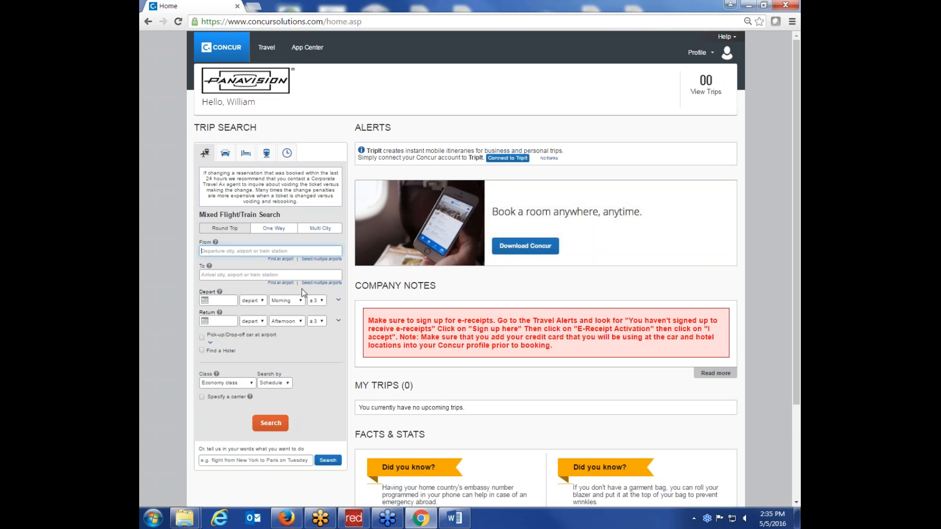
Set up a round trip from SFO San Francisco Intl Arpt to LGA La Guardia departing on 06/21/2016.
type("SFO")
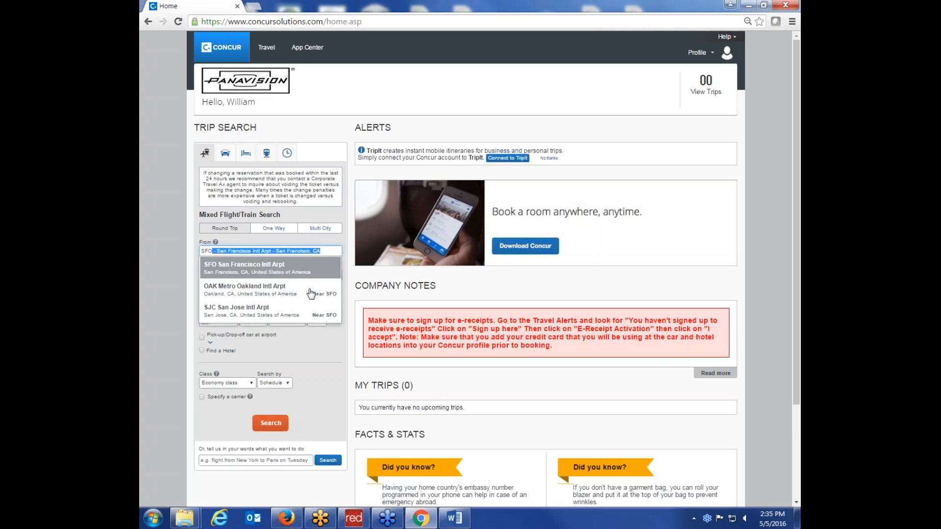
left_click(229, 271)
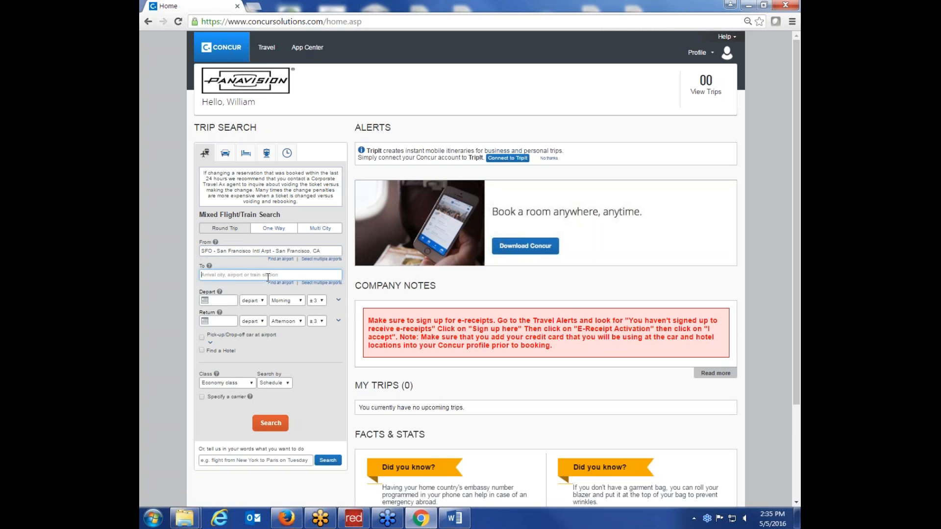
type("LGA - La Guardia - New York, NY")
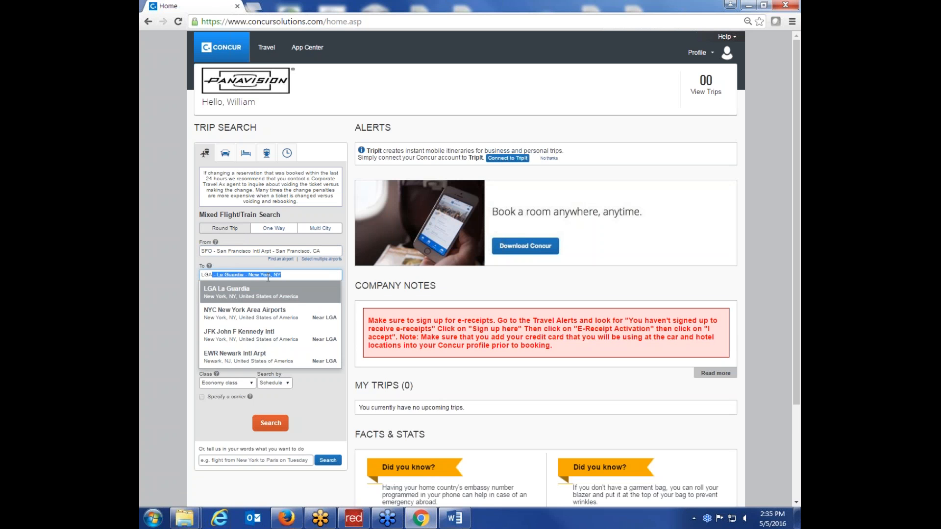
left_click(252, 295)
left_click(218, 300)
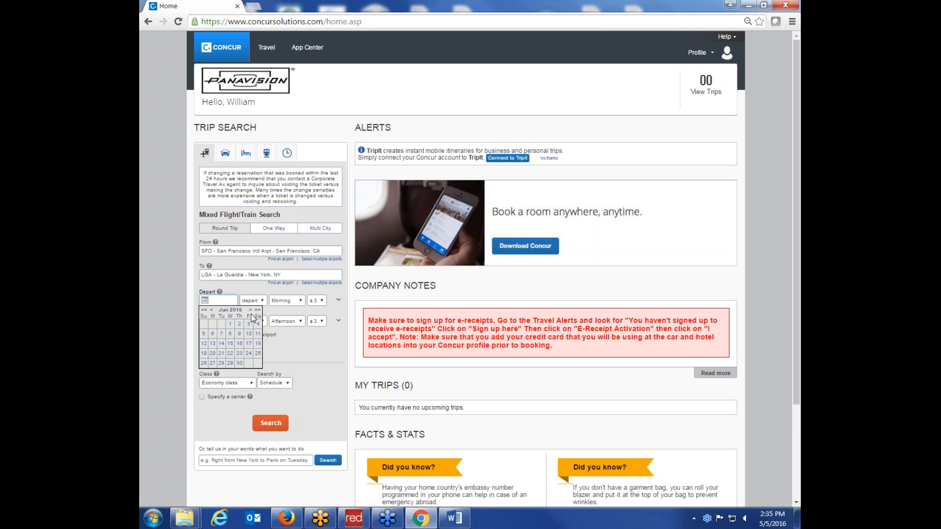
left_click(221, 353)
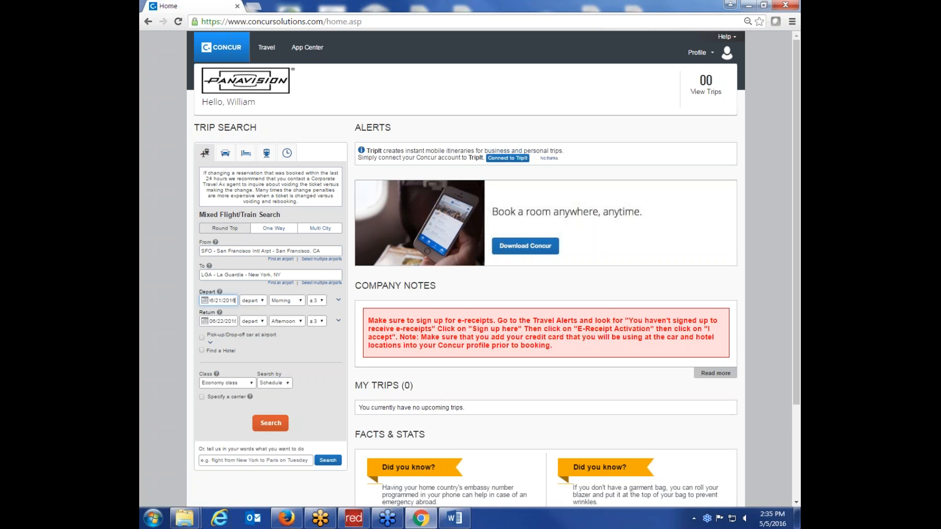
Include a hotel search by company location, choosing Light Iron New York (New York, NY).
left_click(201, 351)
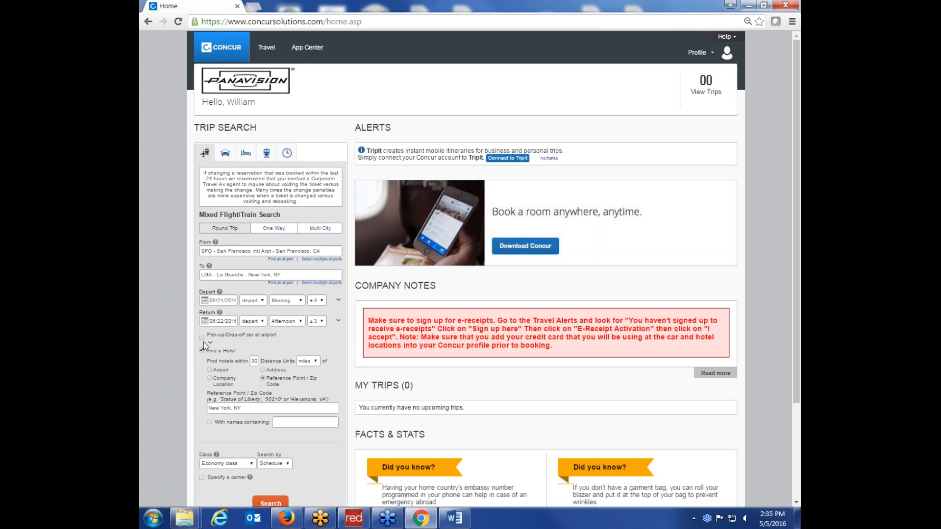
left_click(210, 378)
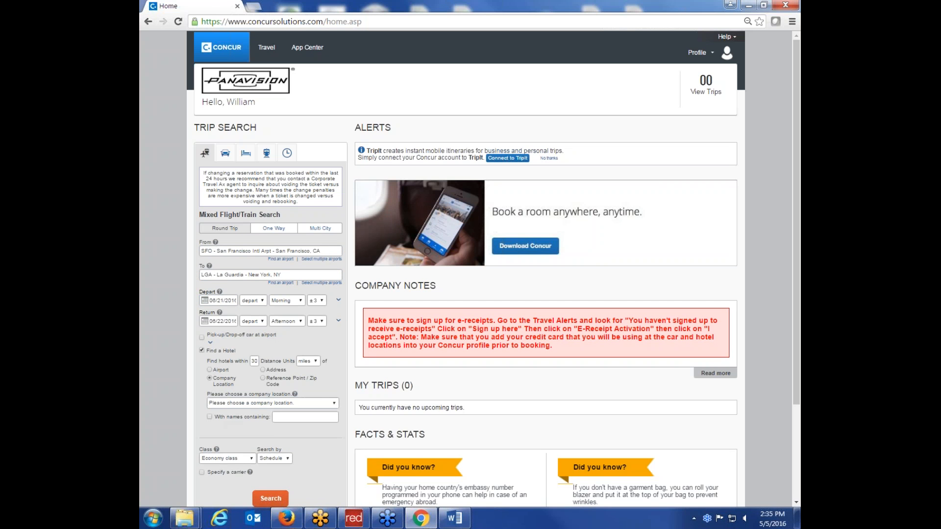
left_click(251, 402)
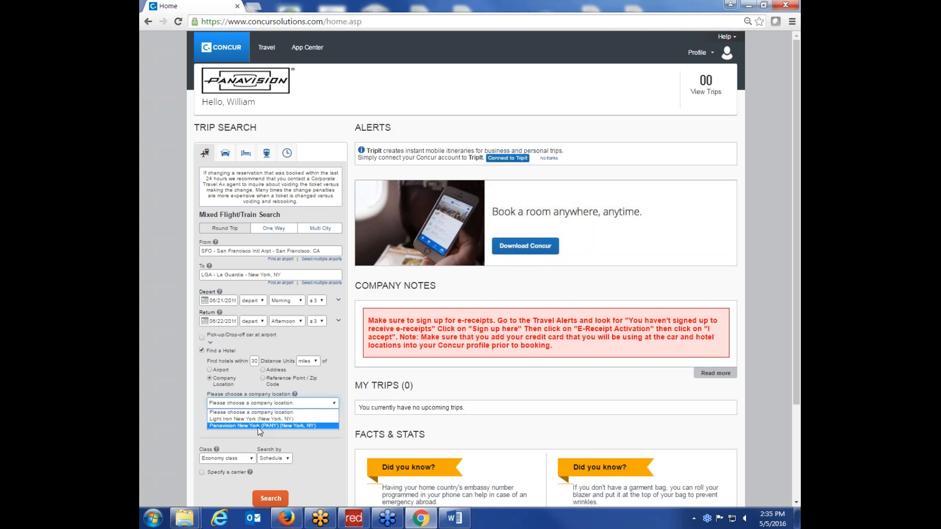
left_click(260, 420)
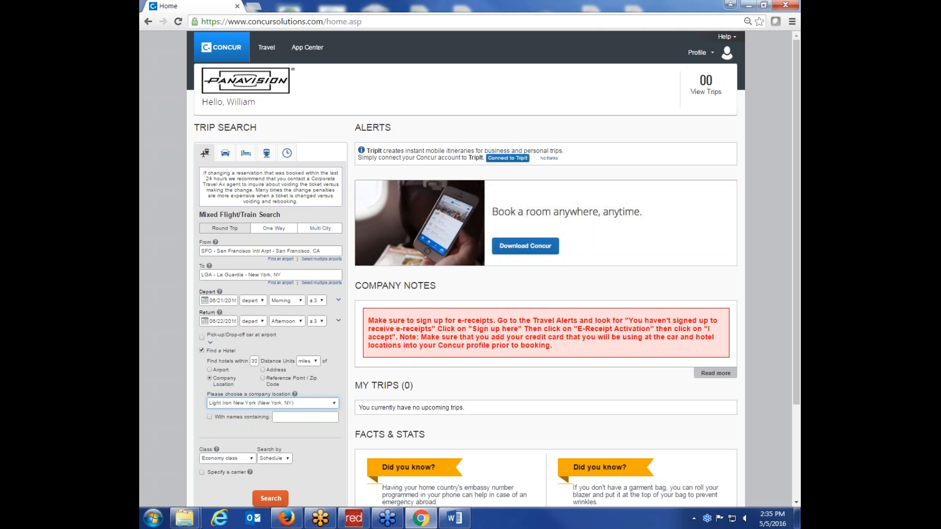
Include a car picked up and dropped off at the airport, and run the trip search.
left_click(202, 338)
scroll(328, 442, "down", 1)
scroll(329, 446, "down", 1)
left_click(270, 445)
scroll(357, 397, "down", 2)
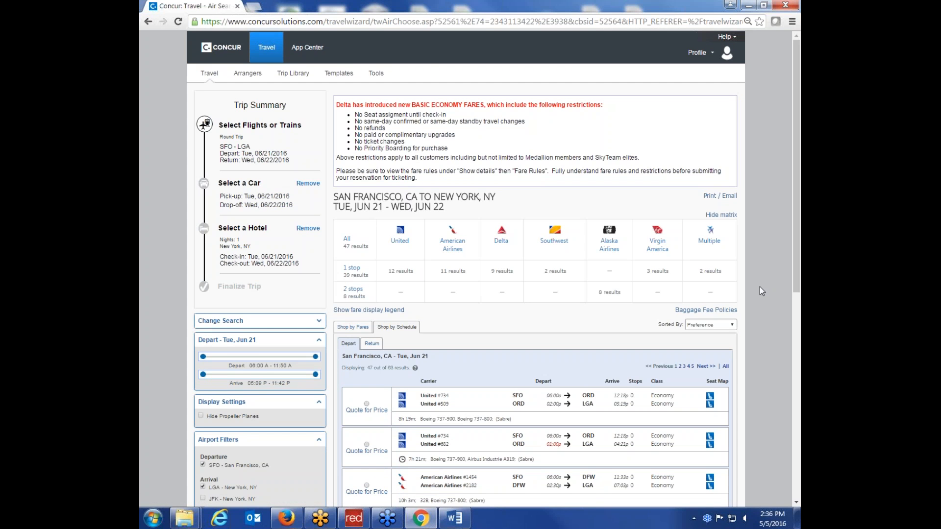
scroll(760, 287, "down", 1)
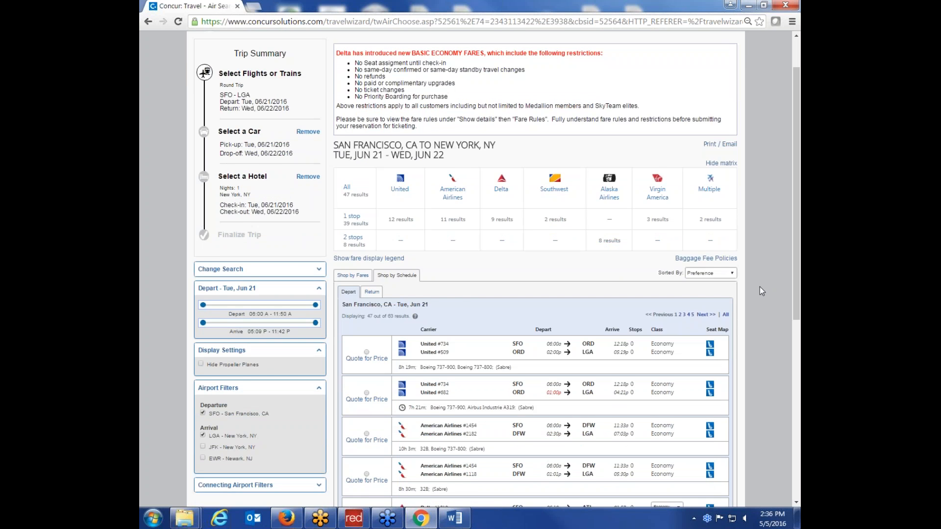
scroll(760, 291, "up", 1)
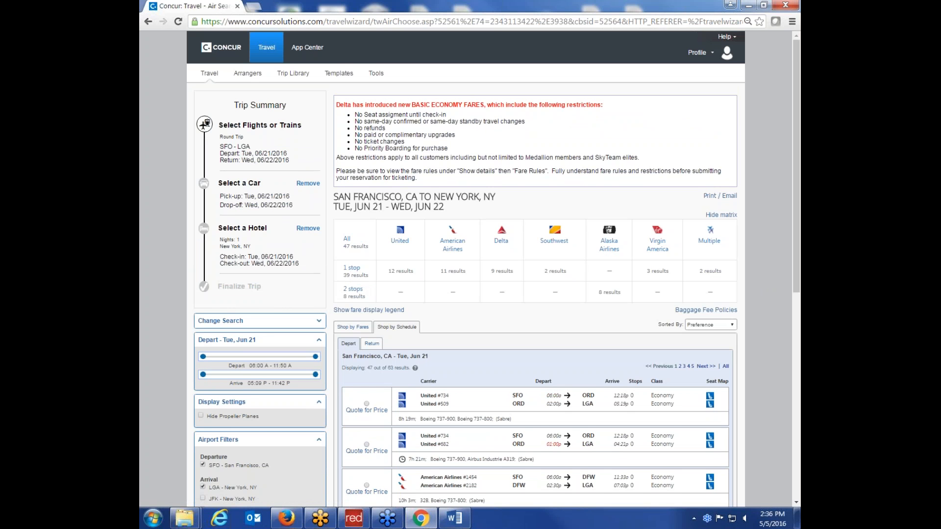
Browse the departure schedules airline by airline, filtering for United, Alaska Airlines, Virgin America and Southwest.
scroll(640, 419, "down", 2)
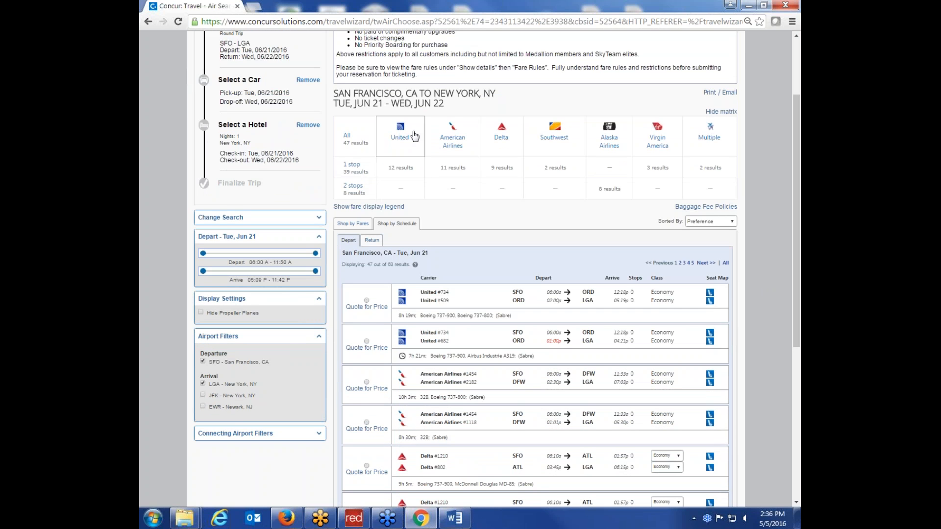
left_click(399, 139)
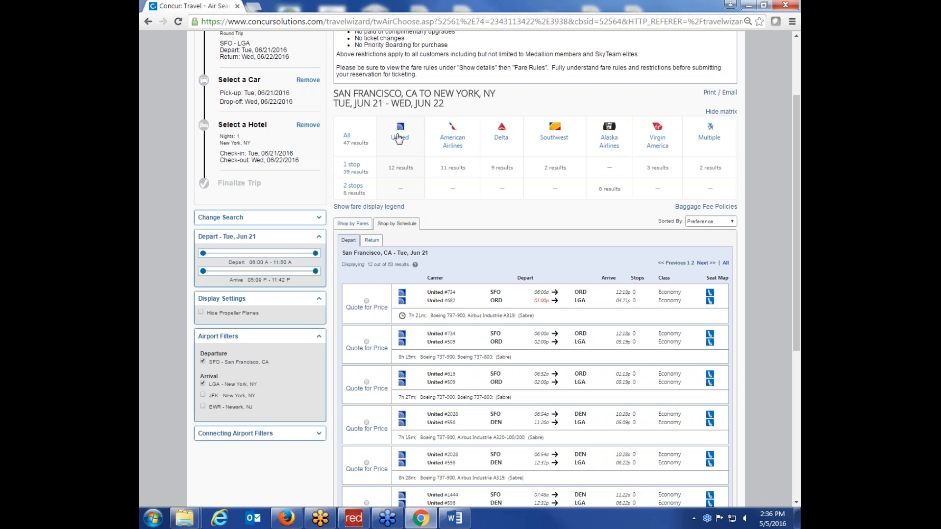
left_click(609, 141)
left_click(648, 150)
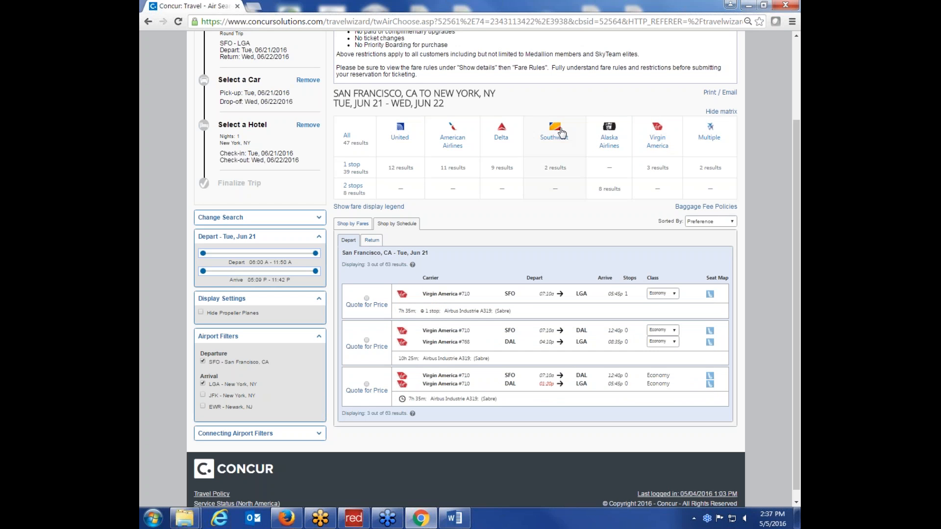
left_click(553, 144)
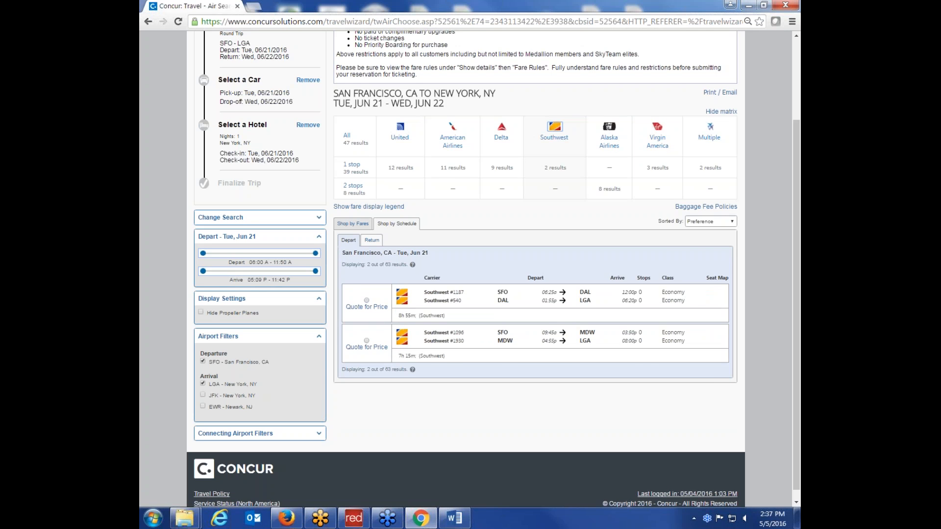
Shop Southwest by fares, expand the 06:25a SFO departure's details, and compare its outbound Anytime and Wanna Get Away options.
left_click(352, 224)
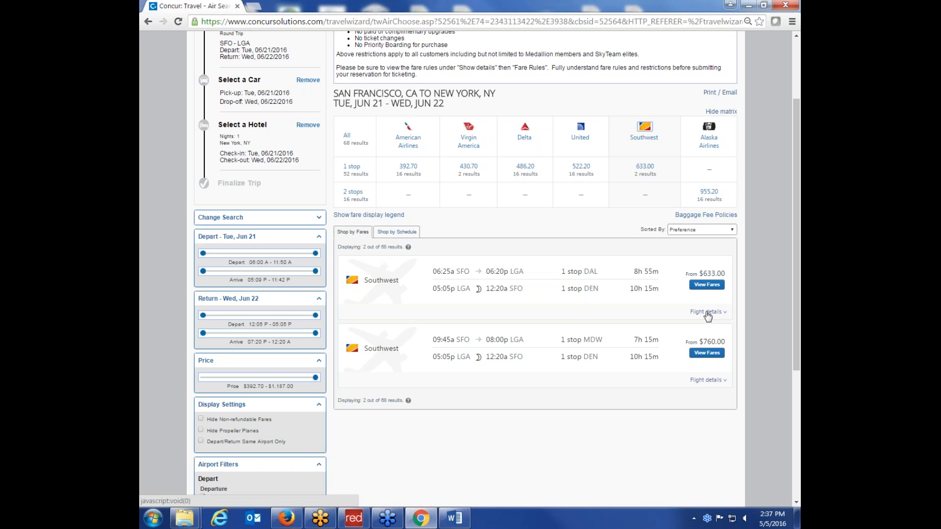
left_click(707, 313)
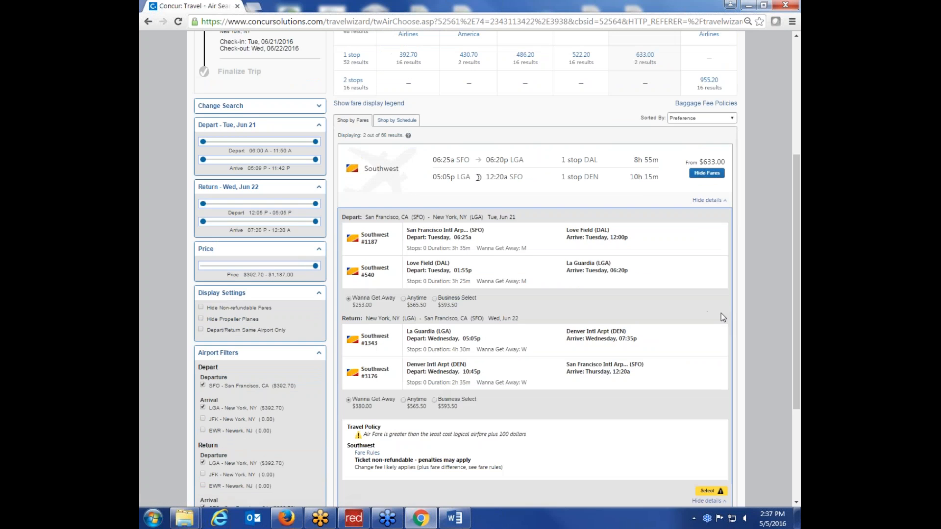
scroll(723, 317, "down", 1)
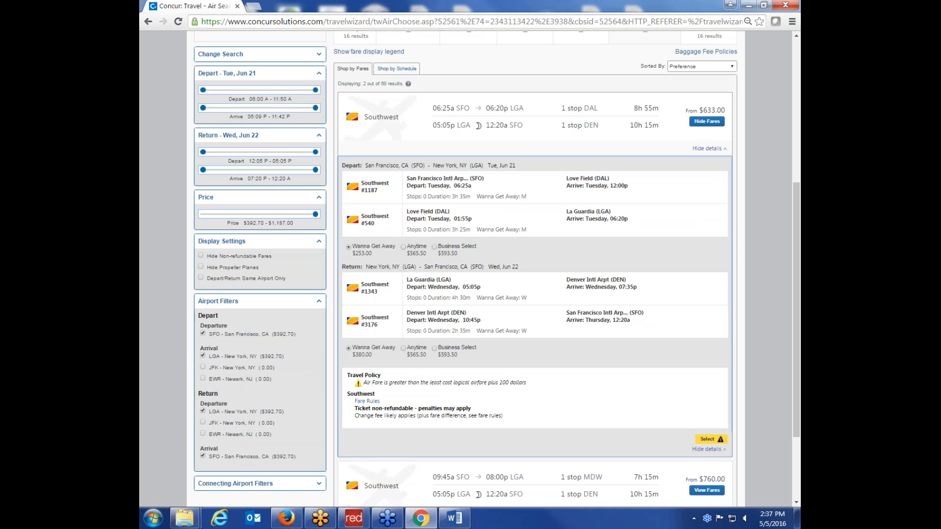
left_click(403, 247)
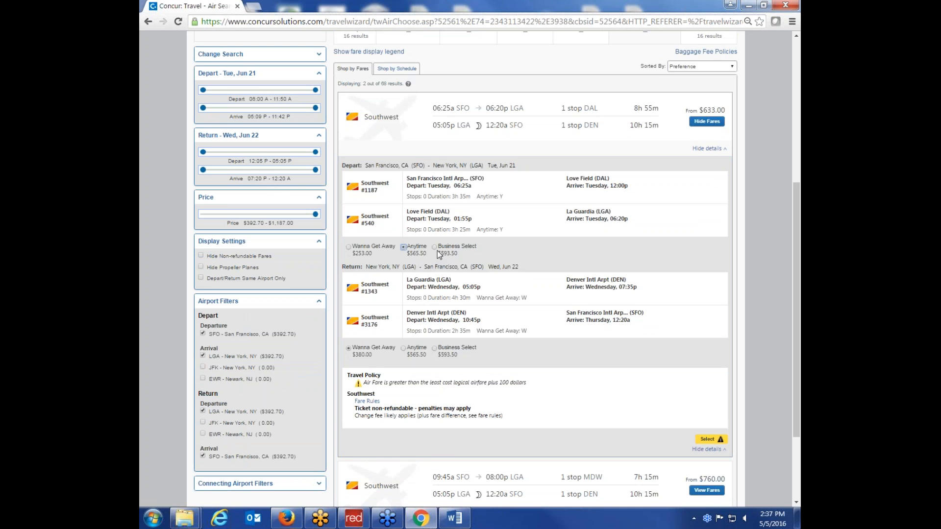
left_click(348, 248)
Filter the fare results to Alaska Airlines, and show the fares of all airlines again.
scroll(752, 380, "up", 3)
scroll(754, 385, "up", 1)
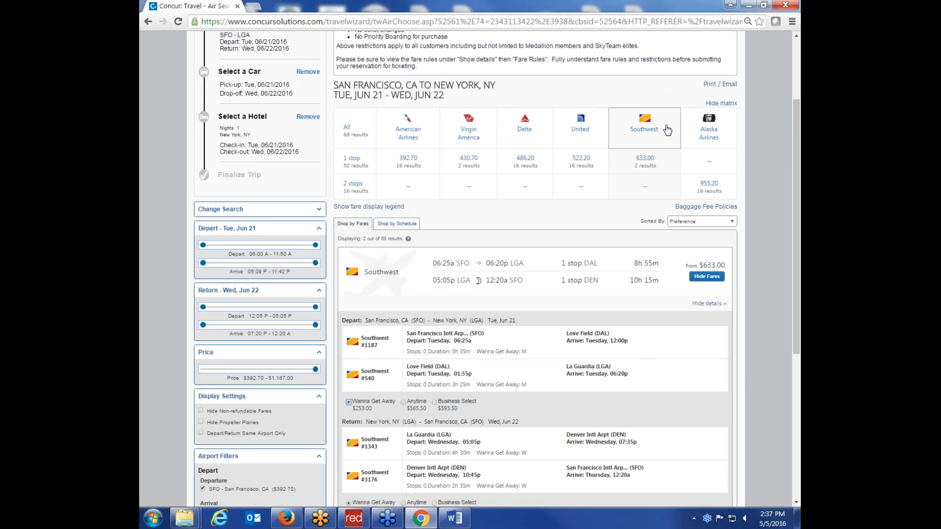
left_click(709, 133)
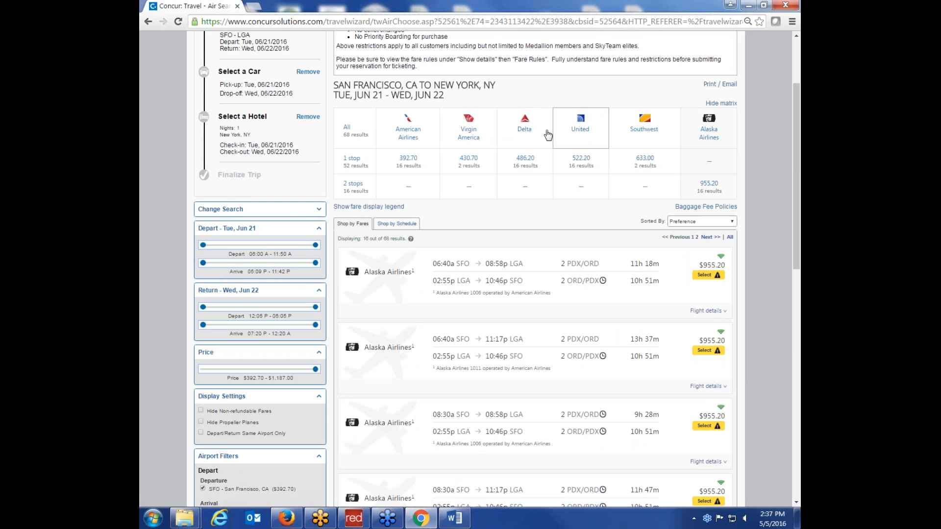
left_click(347, 129)
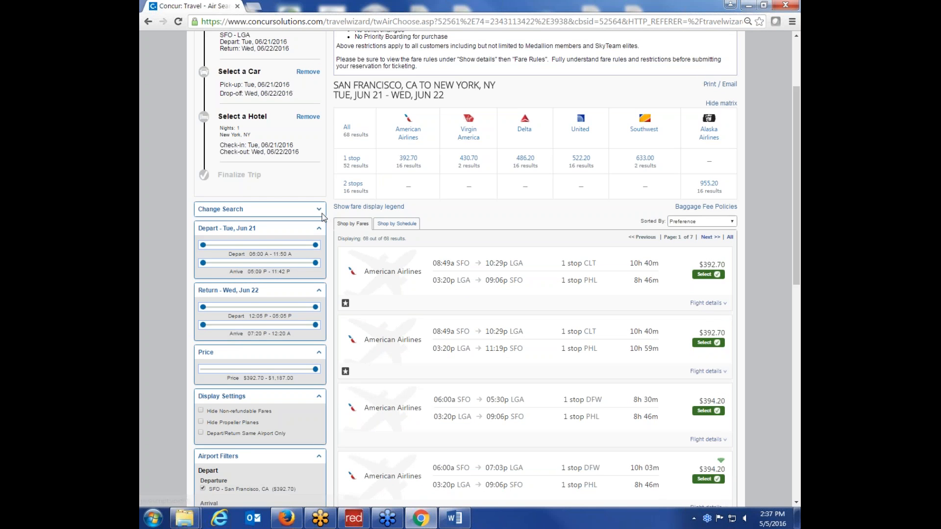
Expand the options for changing the flight search and review the airports, dates, times and class.
left_click(221, 209)
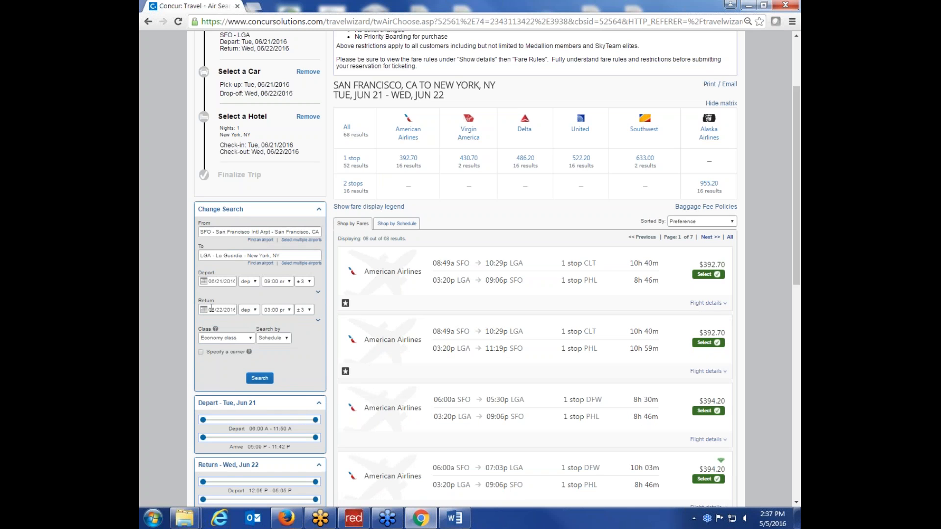
left_click(318, 211)
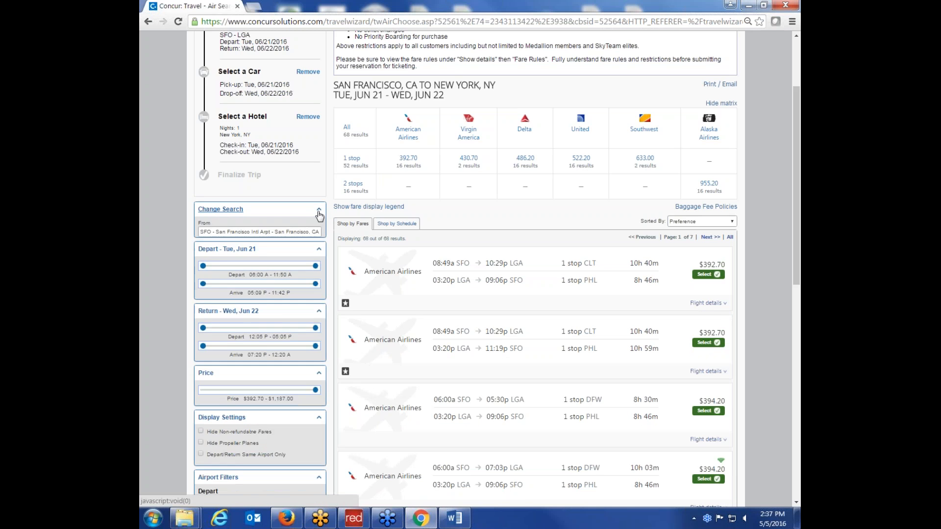
left_click(319, 210)
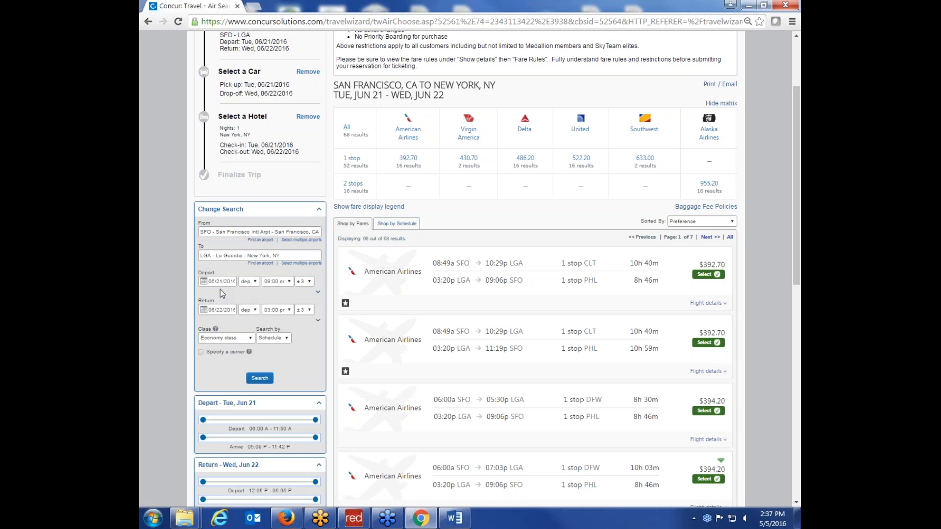
left_click(261, 381)
scroll(748, 374, "up", 2)
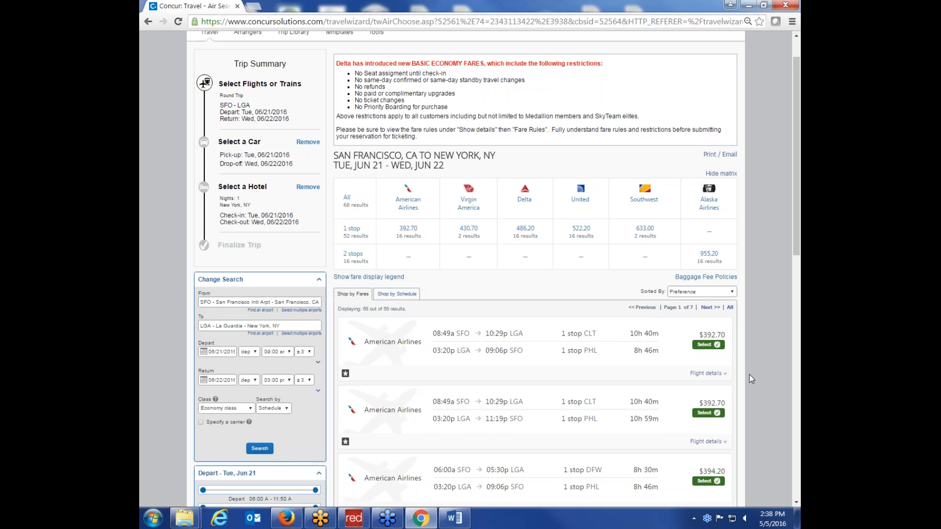
scroll(749, 374, "up", 1)
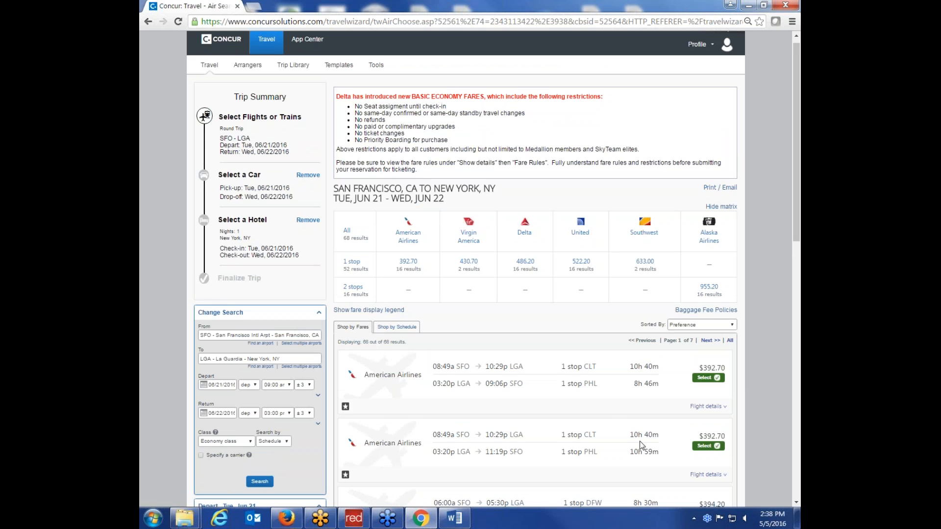
Open the printable and e-mailable fare quote for the listed flights, look through it, and close it.
left_click(729, 189)
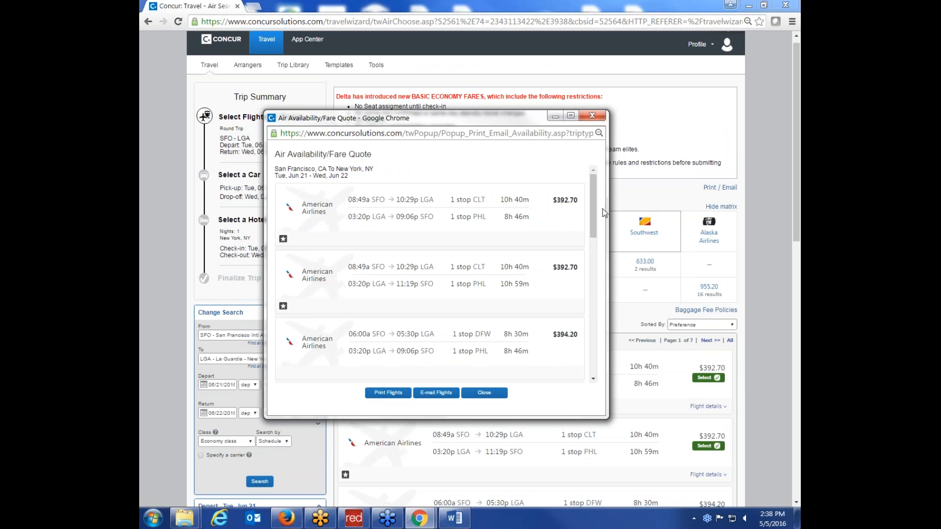
mouse_move(592, 199)
left_mouse_down()
mouse_move(591, 353)
mouse_move(606, 188)
left_mouse_up()
scroll(590, 204, "down", 2)
scroll(590, 203, "up", 2)
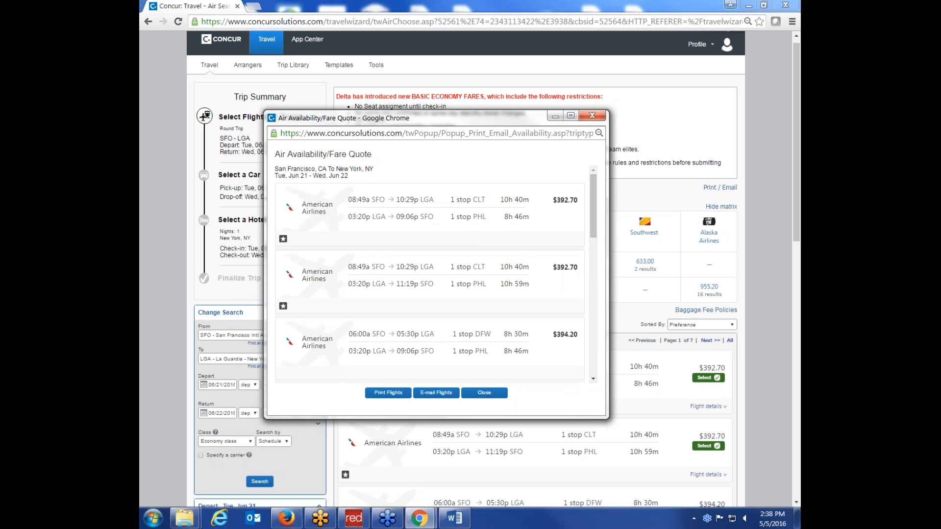
left_click(591, 117)
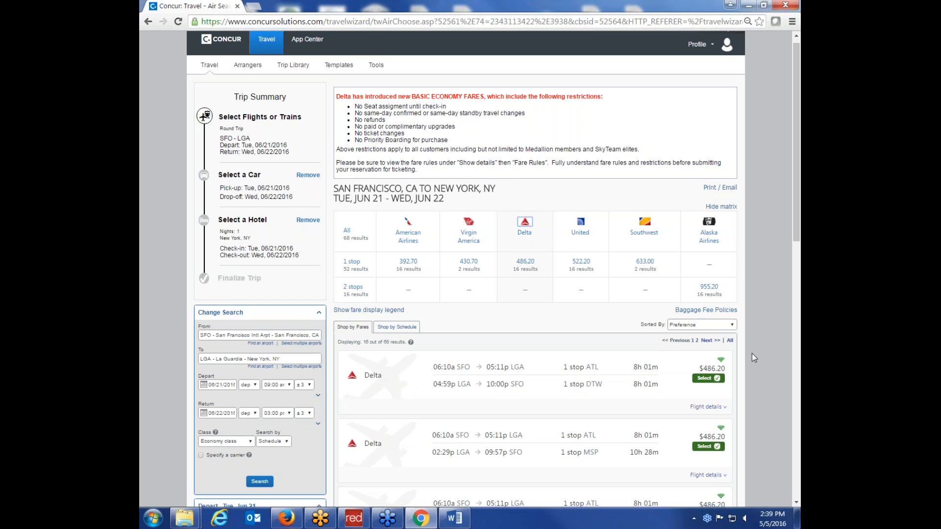
Expand the details of the first Delta flight in the fare results and display its additional fares.
scroll(751, 354, "down", 1)
scroll(768, 352, "down", 2)
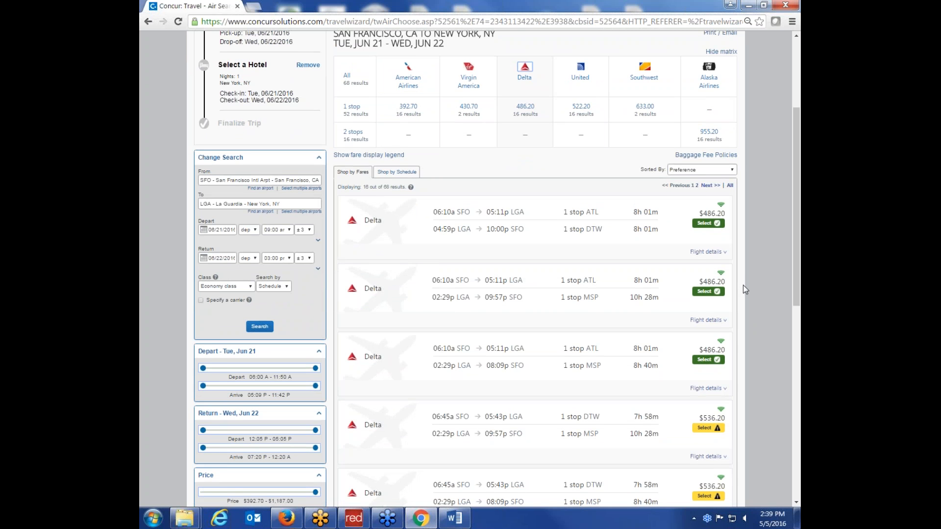
left_click(708, 252)
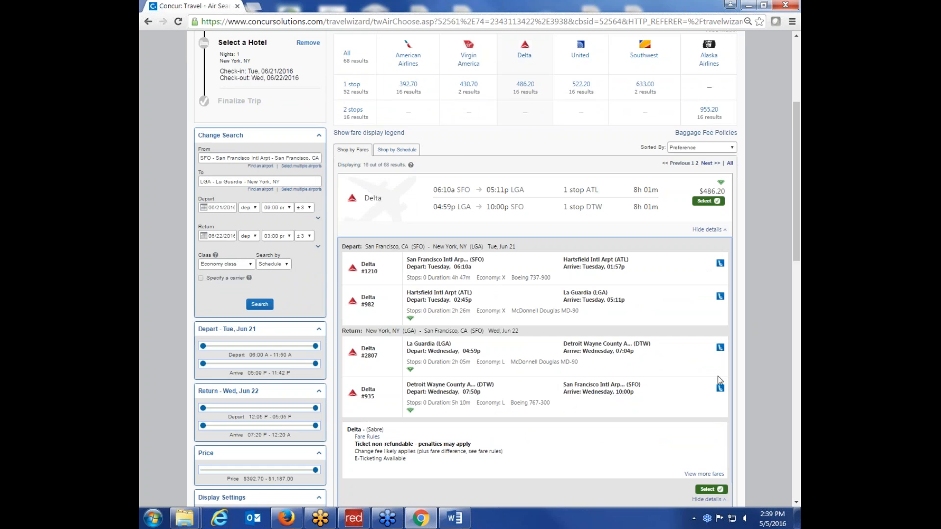
scroll(719, 381, "down", 3)
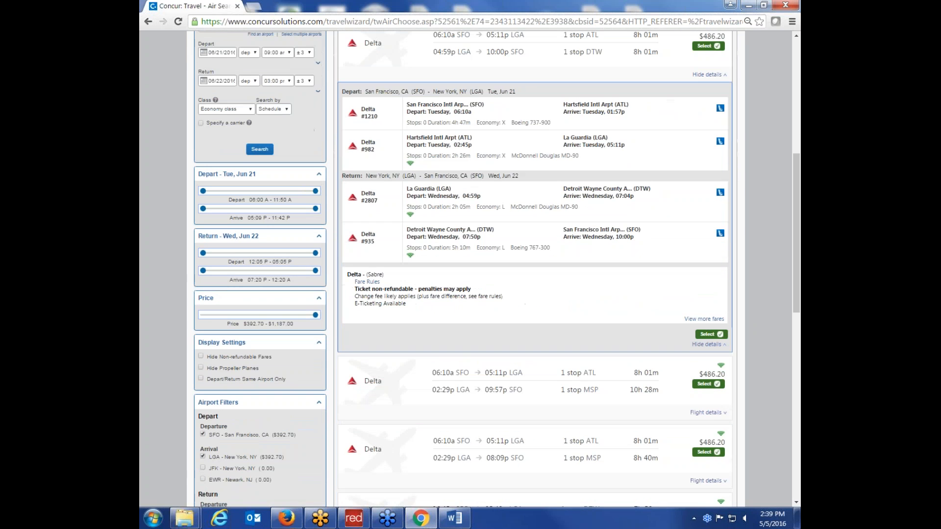
left_click(706, 321)
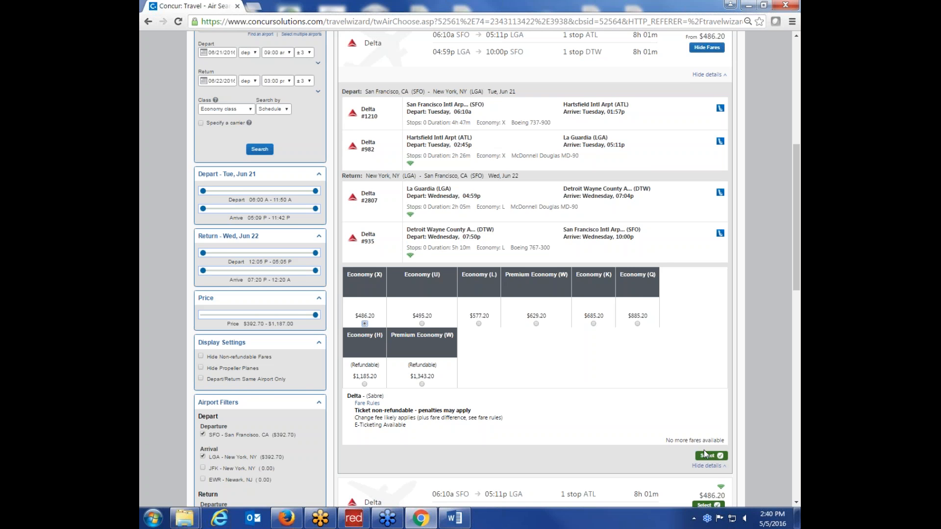
left_click(756, 447)
Return to shopping by schedule and check the Alaska Airlines departures, finishing with the Virgin America filter.
scroll(758, 450, "up", 6)
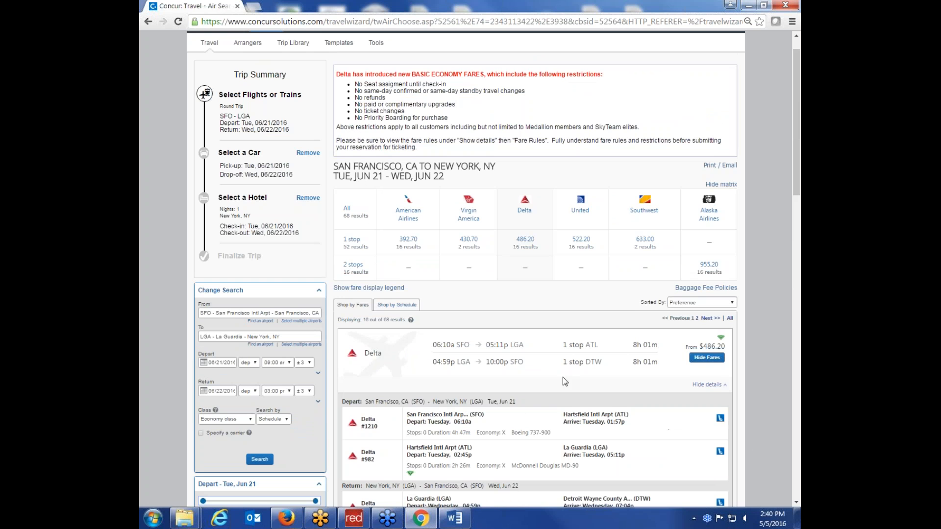
left_click(397, 305)
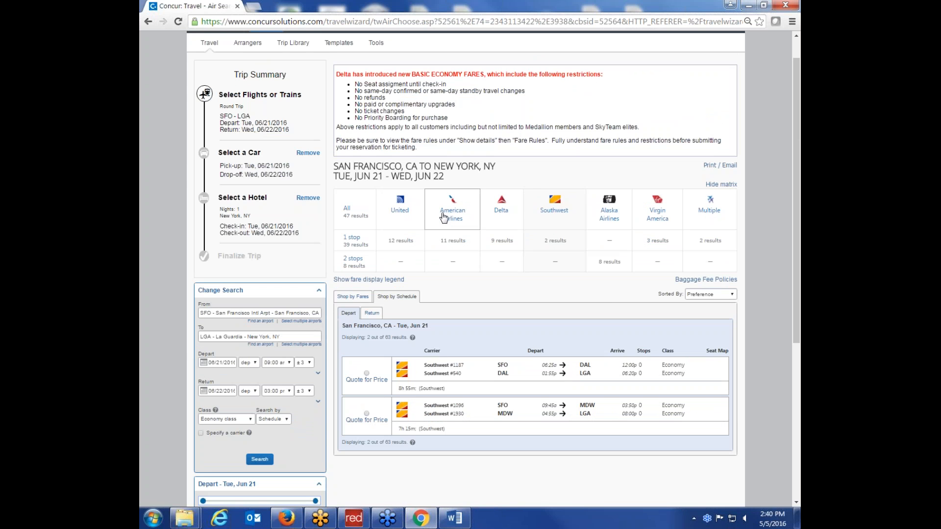
left_click(611, 214)
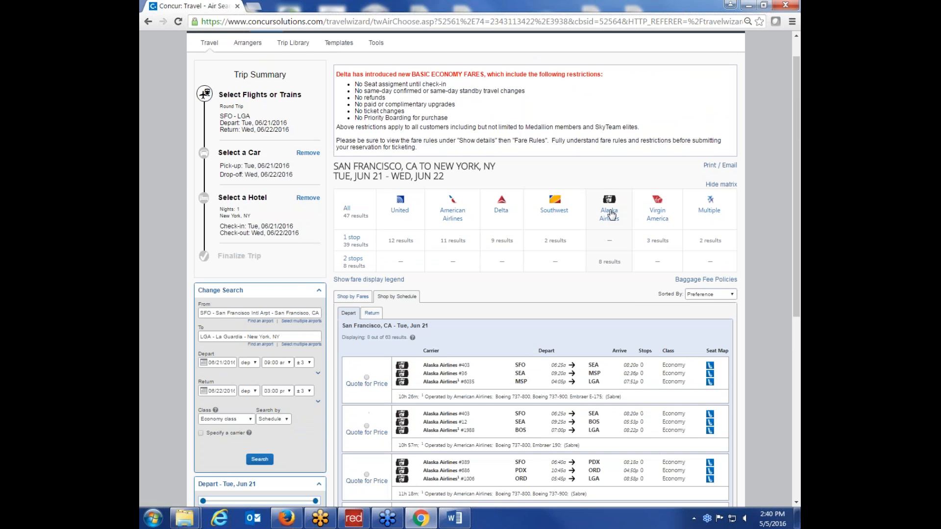
left_click(657, 213)
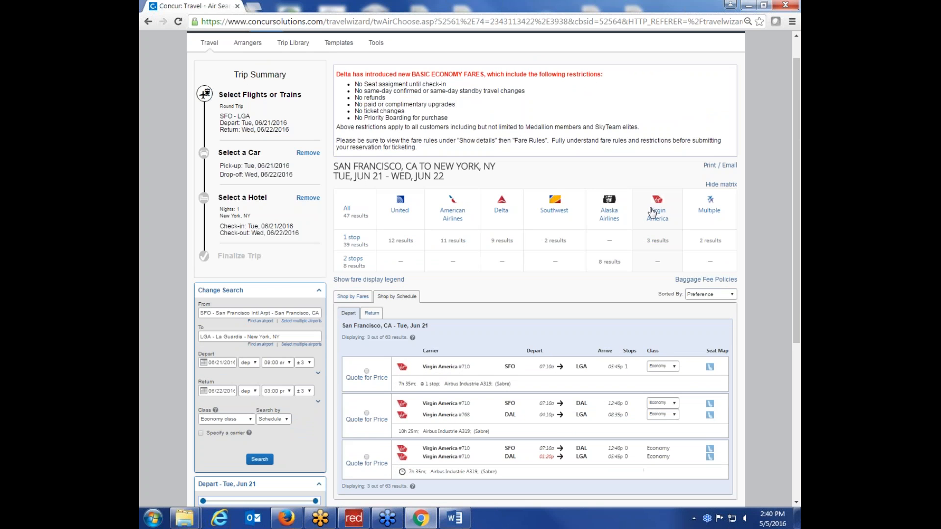
Choose Virgin America #710 for departure and #765/#717 for the return, and price these options.
scroll(763, 358, "down", 2)
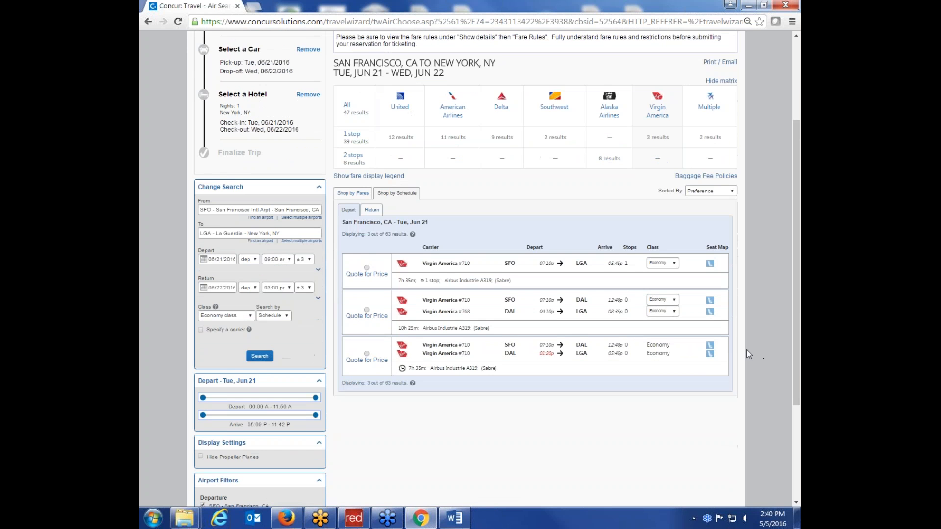
left_click(366, 267)
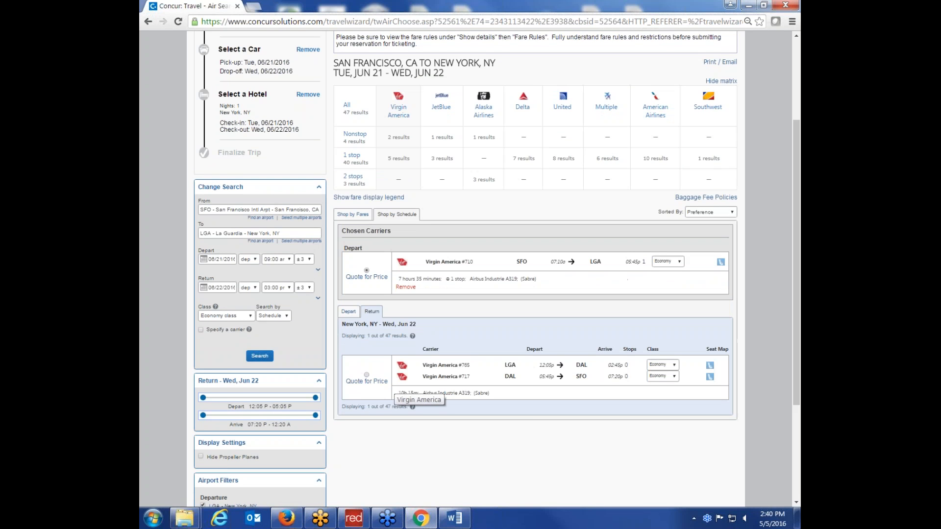
left_click(367, 376)
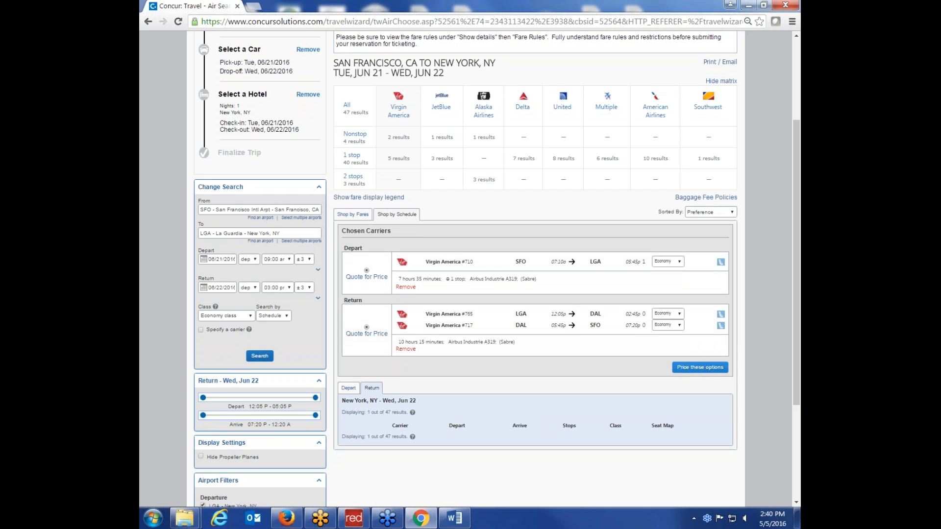
left_click(700, 367)
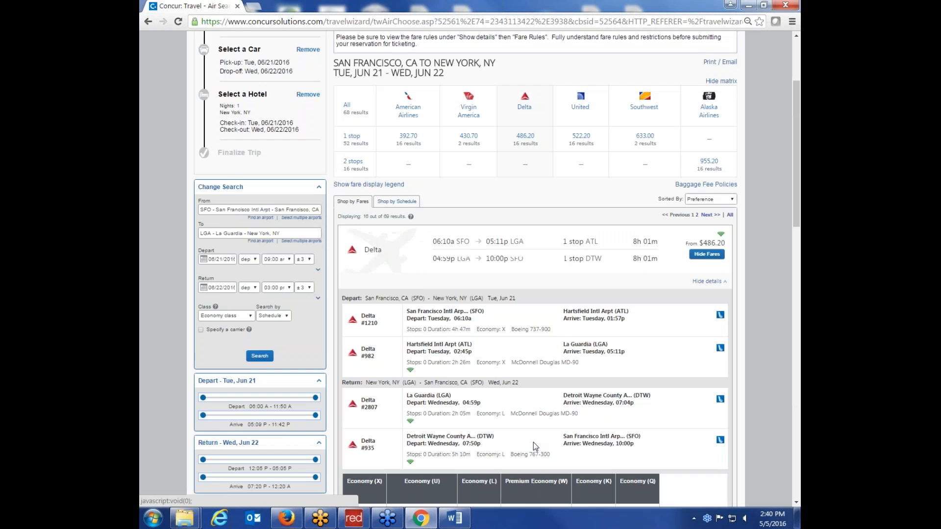
Collapse the first Delta flight's details and review the Virgin America itinerary in the compare list against the Delta fares.
scroll(531, 422, "up", 5)
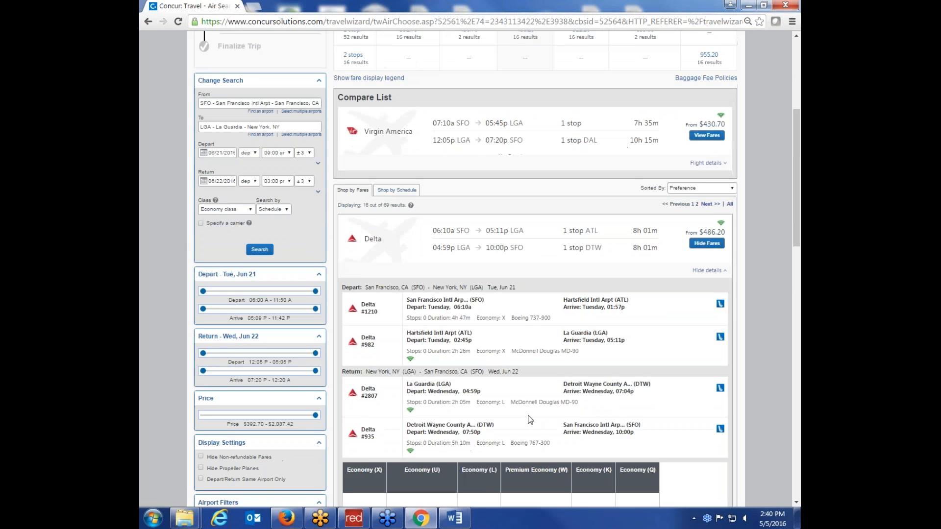
scroll(602, 292, "down", 6)
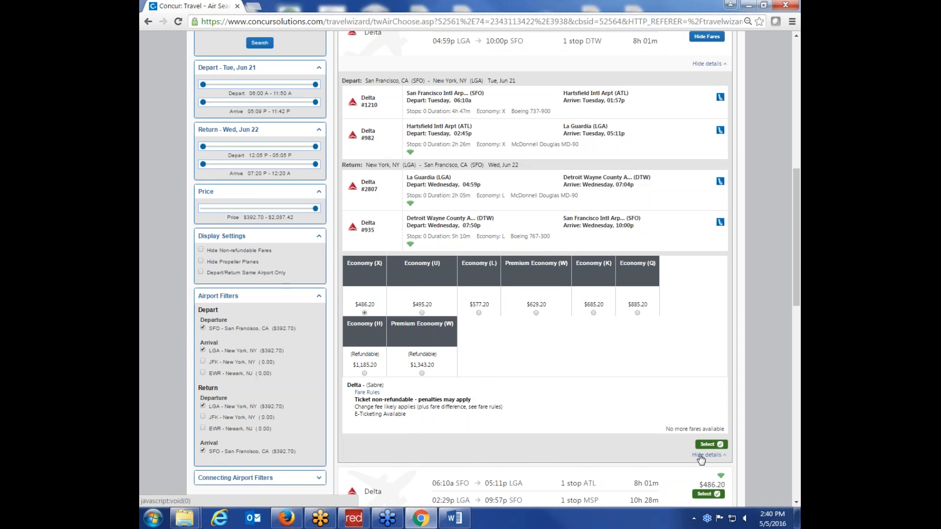
left_click(700, 456)
scroll(562, 260, "up", 3)
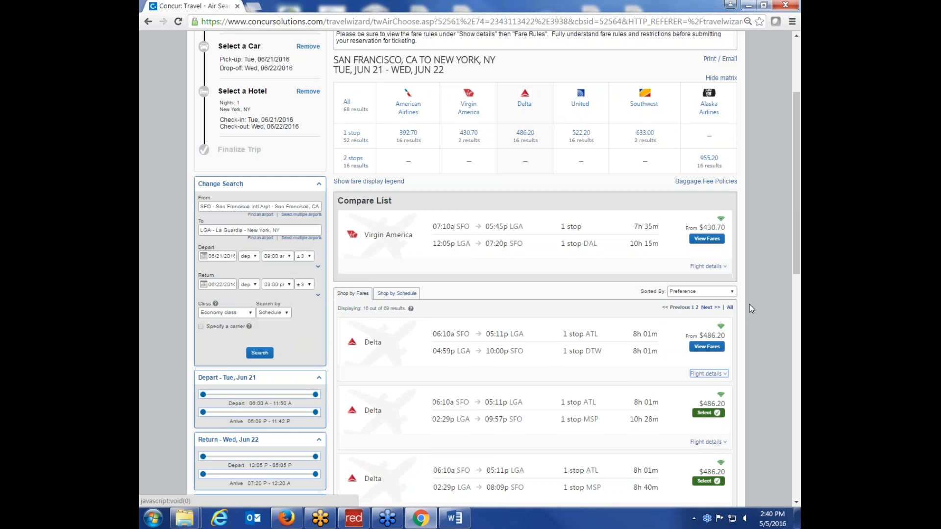
scroll(749, 304, "down", 2)
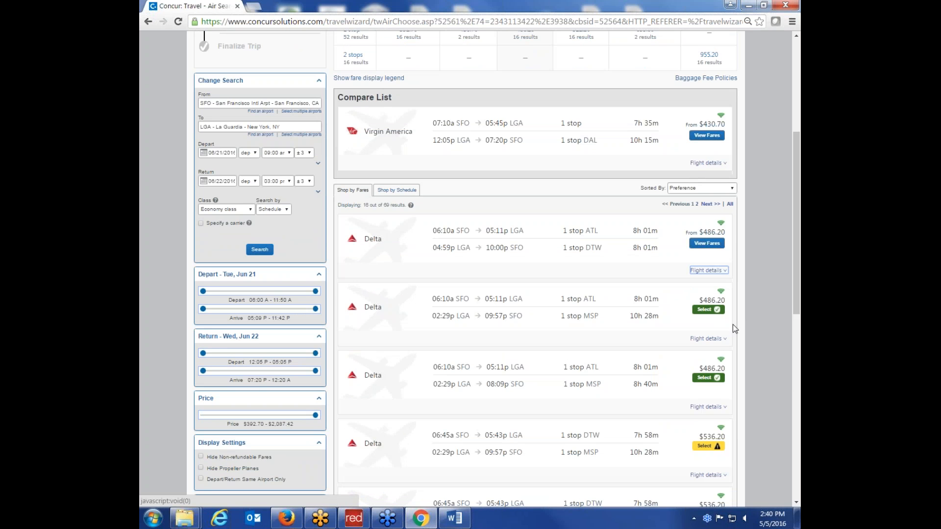
Display the details of the Delta itinerary leaving SFO at 06:45a and returning from LGA at 02:29p to arrive at 09:57p.
scroll(754, 377, "down", 2)
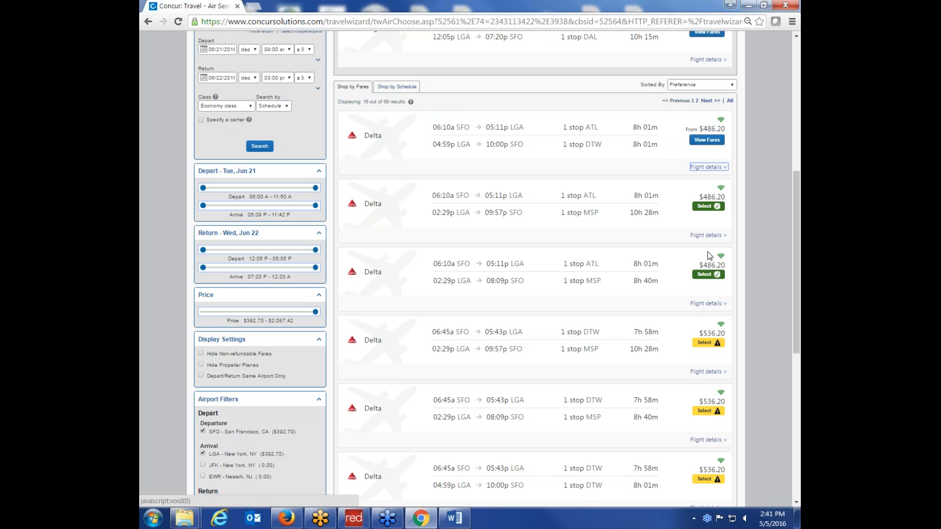
scroll(709, 168, "up", 2)
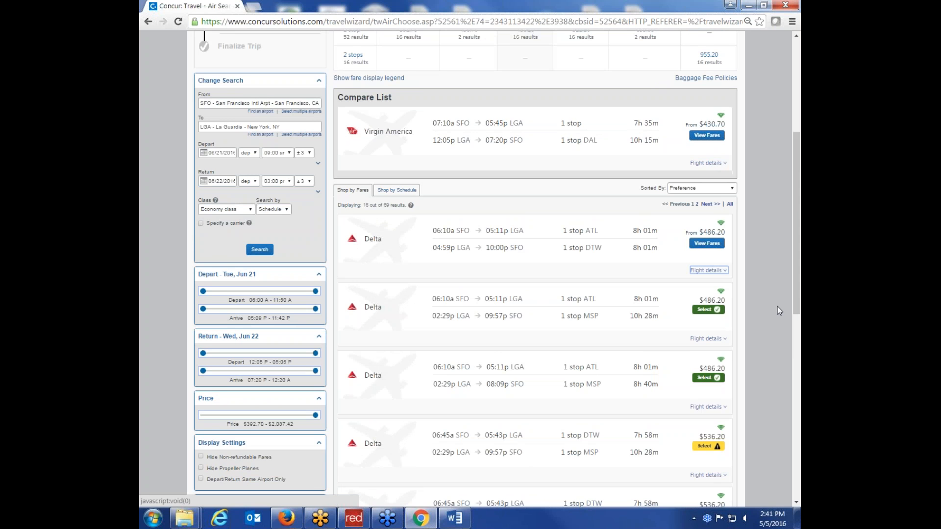
scroll(777, 307, "down", 4)
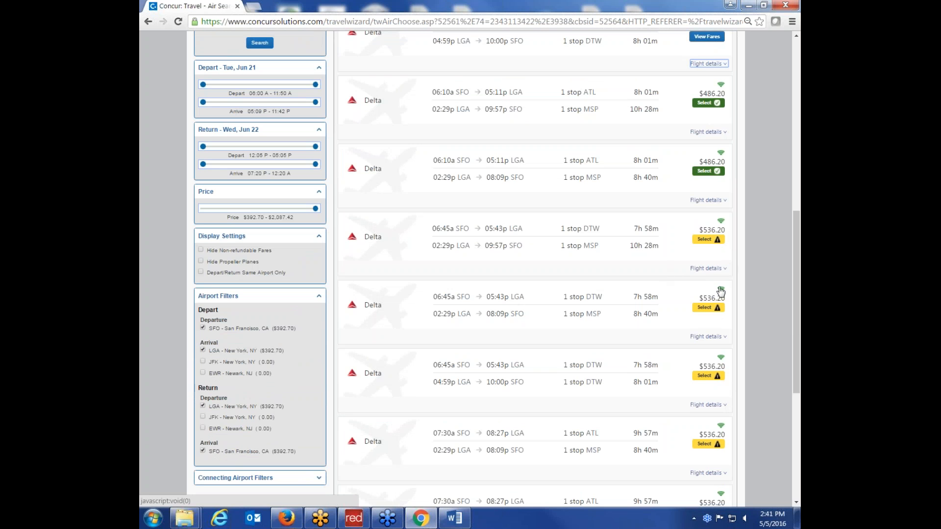
left_click(705, 269)
scroll(743, 369, "down", 2)
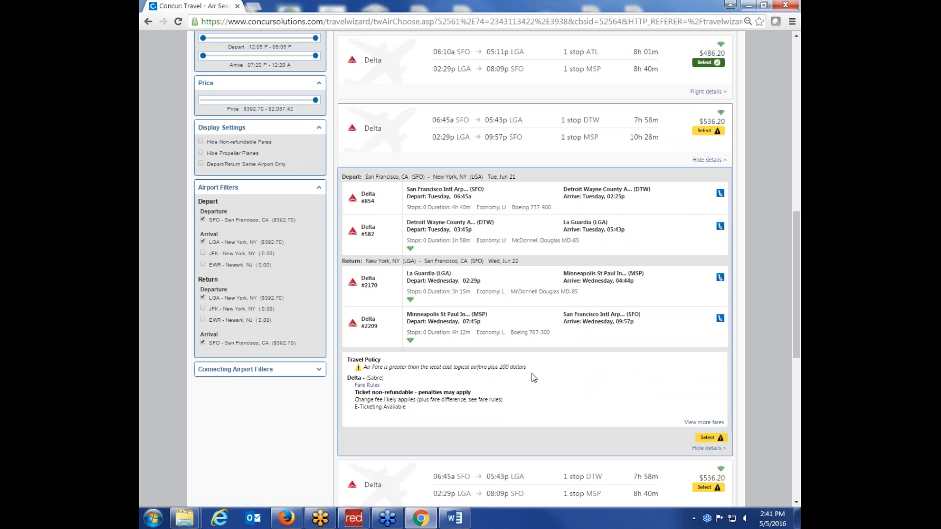
Select this Delta itinerary and save "Declined lower fare due to carrier preference" as the reason for the policy violation.
left_click(707, 439)
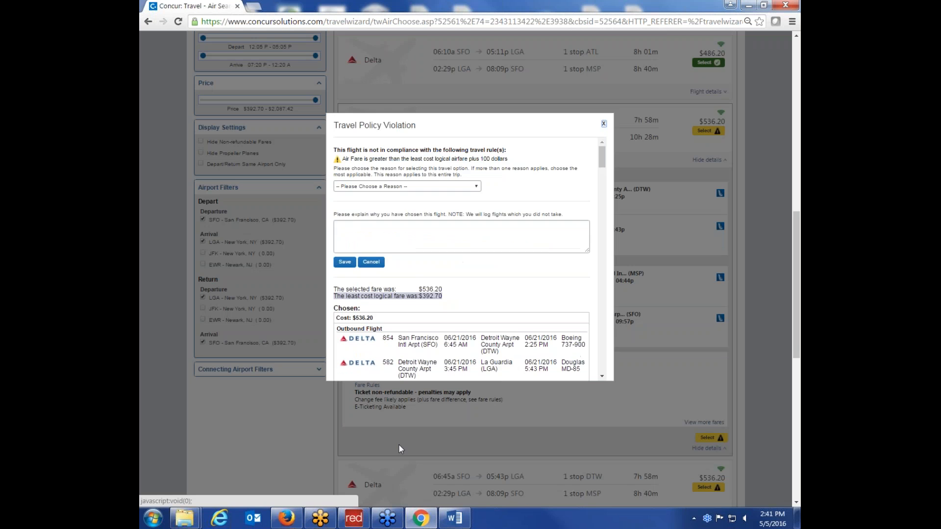
left_click(439, 188)
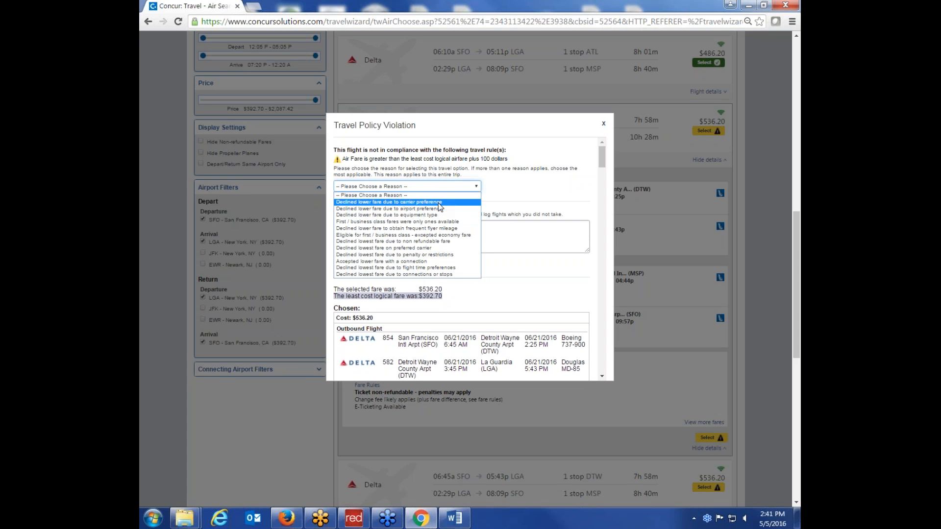
left_click(438, 202)
left_click(366, 245)
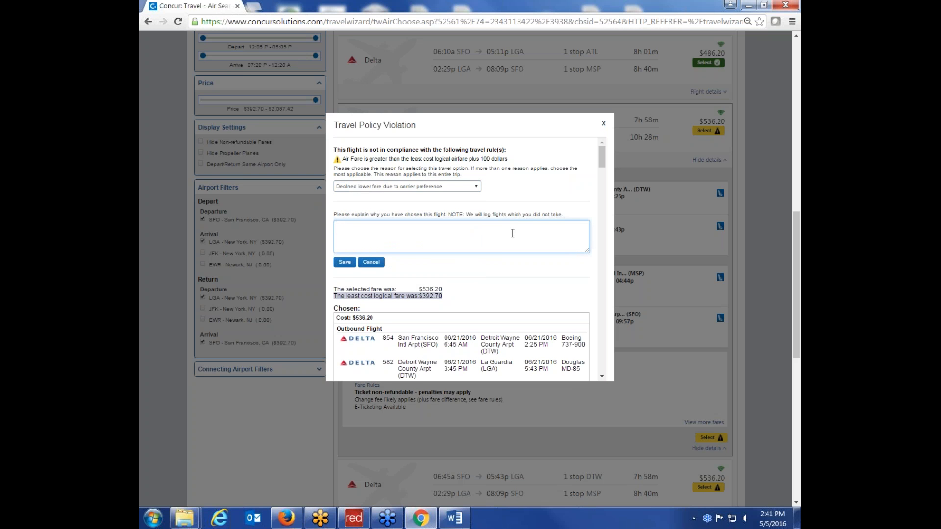
left_click(346, 265)
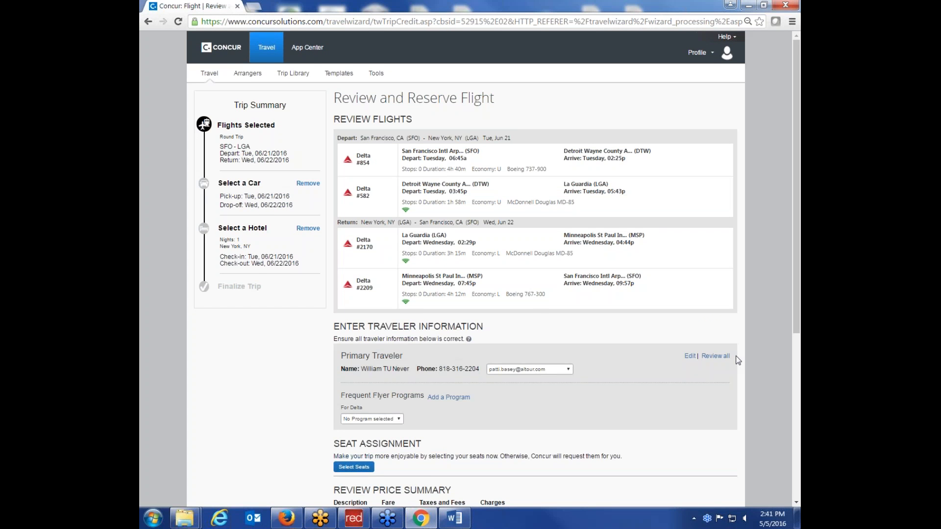
Review the flight, traveler and price details, keep Test Card as the payment method, and reserve the flight.
scroll(738, 360, "down", 1)
scroll(749, 383, "up", 1)
scroll(681, 166, "down", 1)
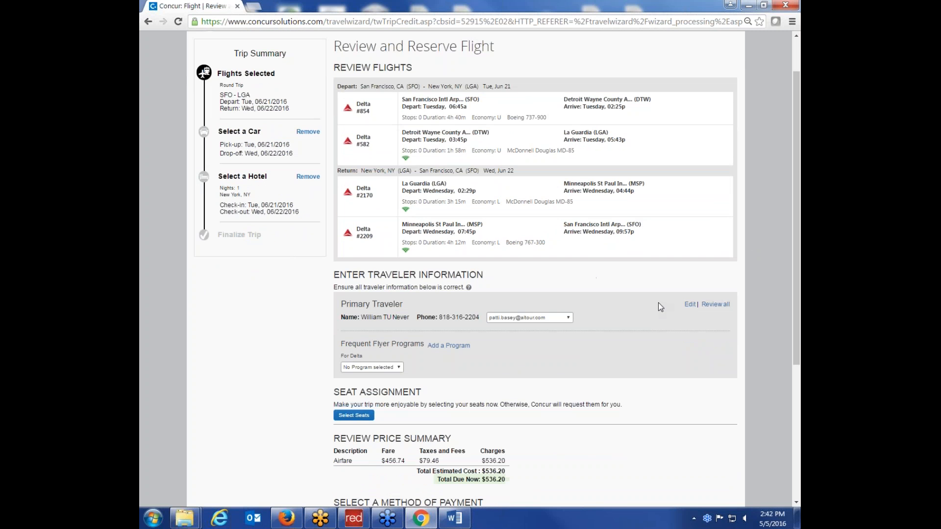
scroll(659, 306, "down", 4)
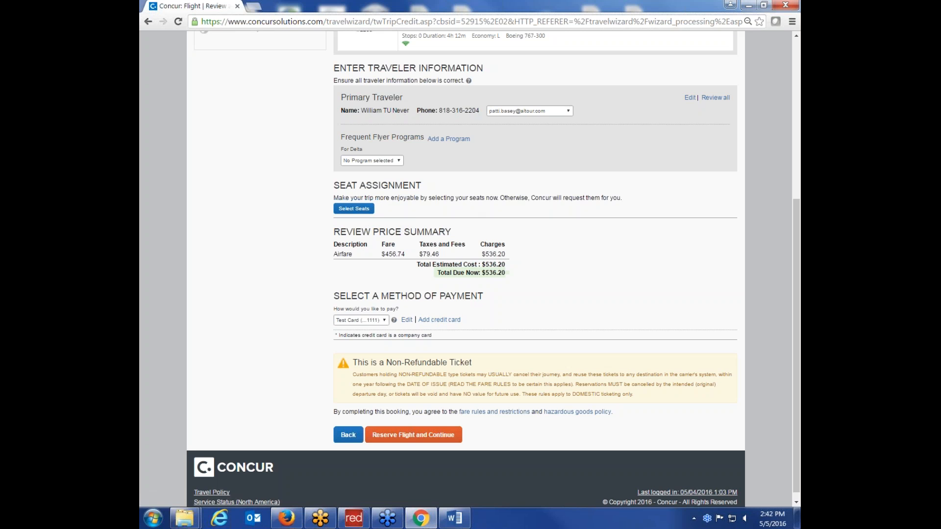
left_click(384, 319)
left_click(384, 319)
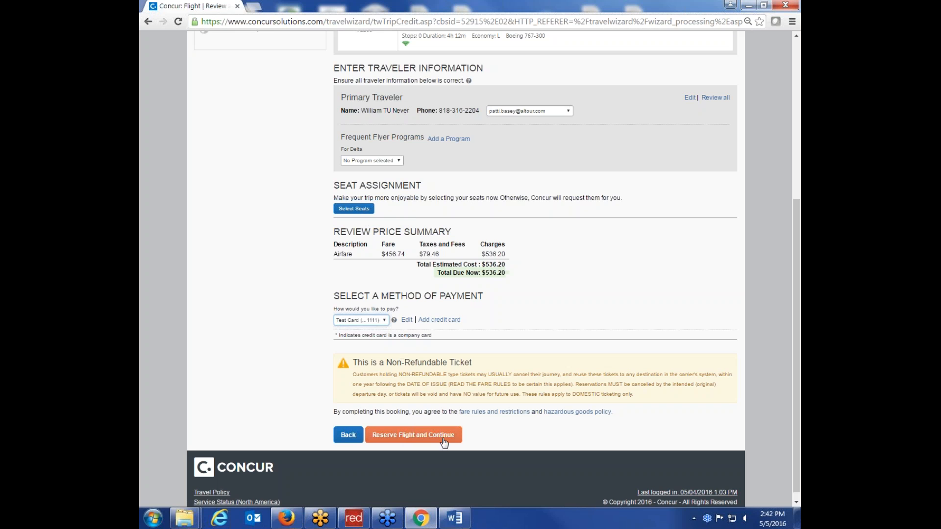
left_click(413, 435)
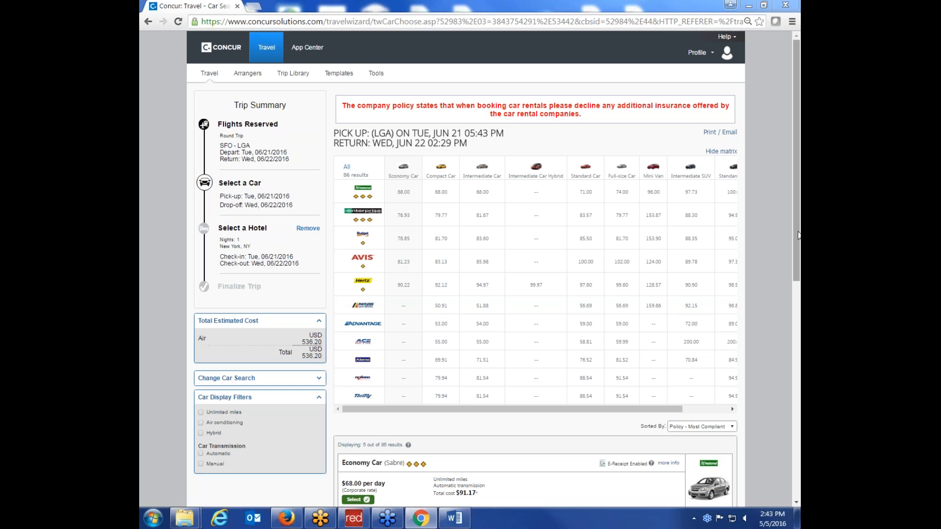
Filter the rental cars by Intermediate Car Hybrid, National and Enterprise in turn, and check the vendors' preference ratings.
scroll(798, 235, "down", 3)
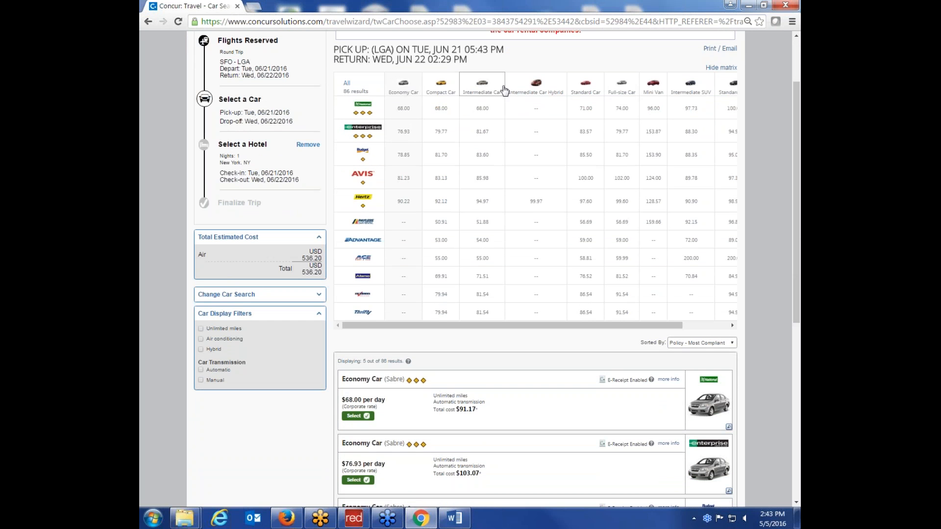
left_click(529, 89)
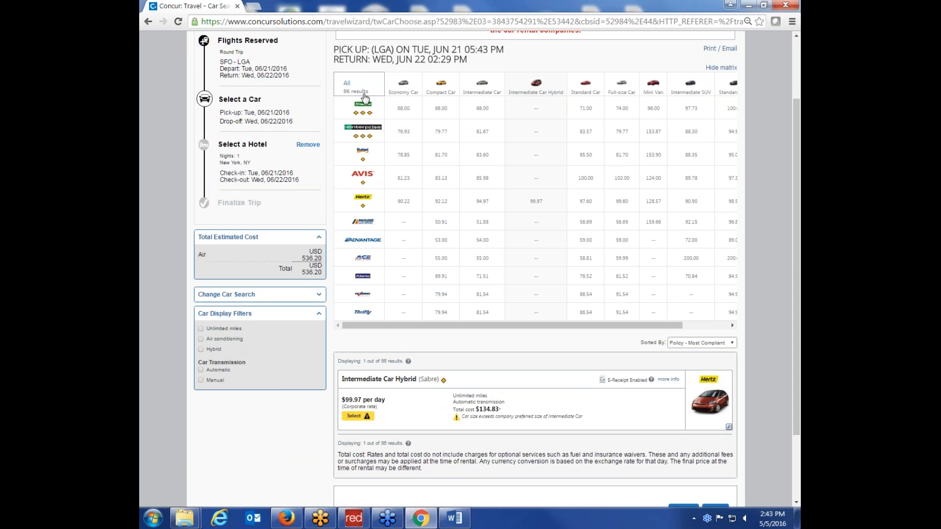
left_click(366, 112)
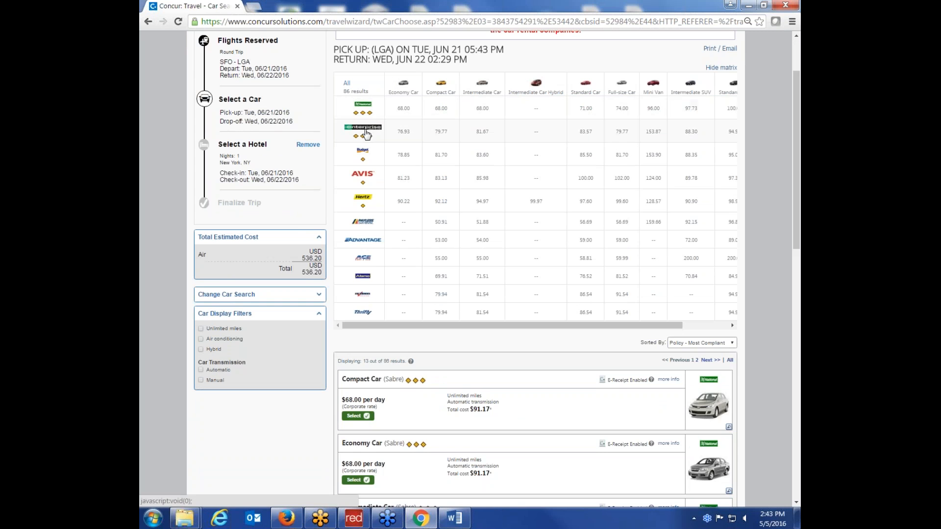
left_click(363, 128)
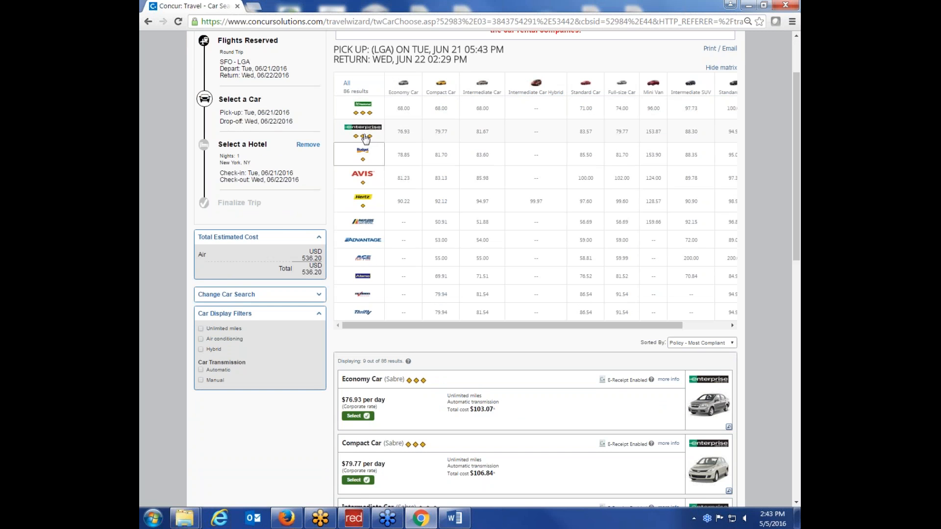
mouse_move(364, 138)
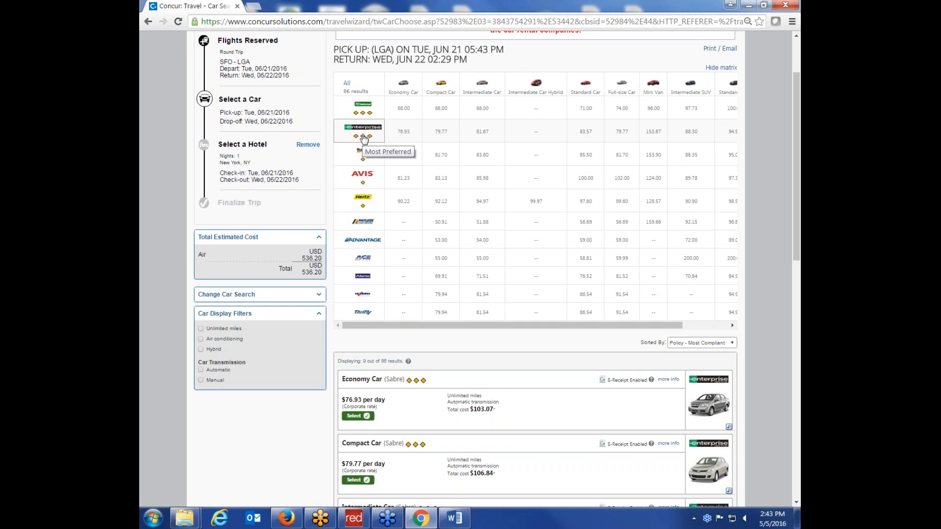
scroll(363, 139, "up", 2)
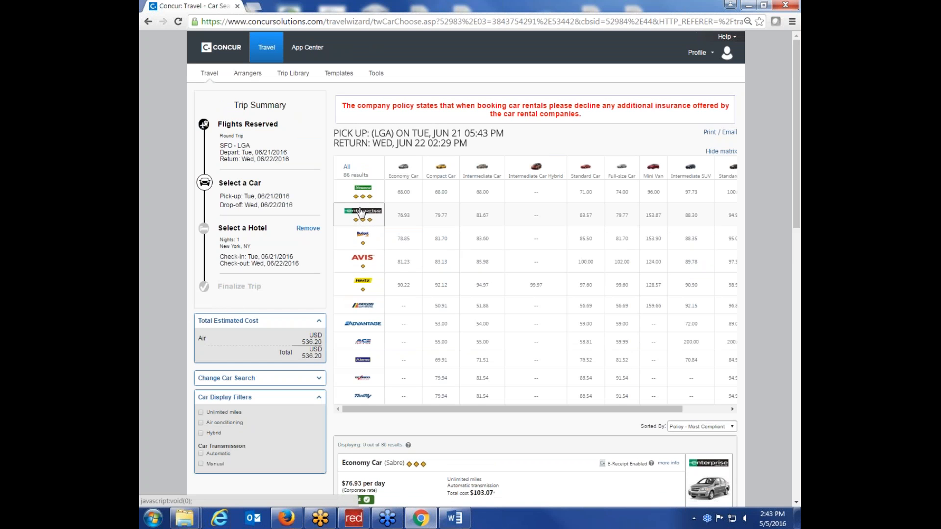
mouse_move(365, 225)
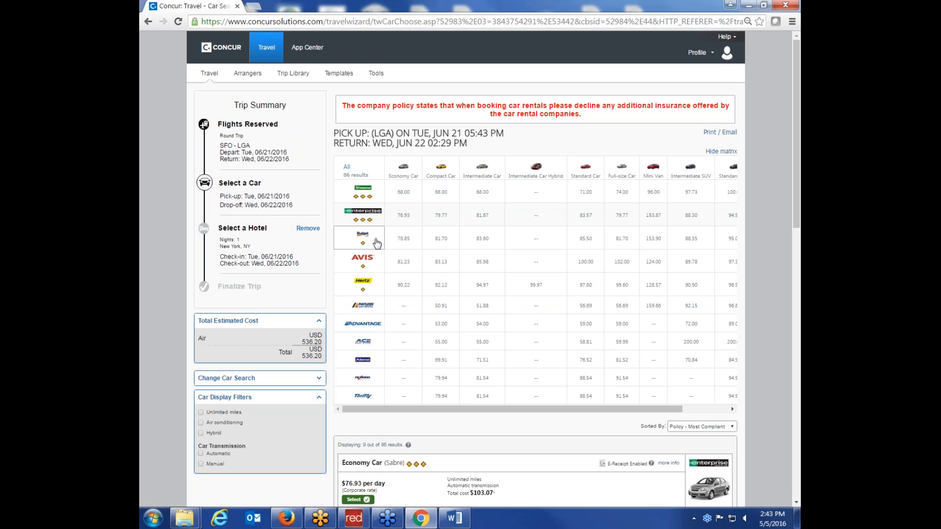
mouse_move(363, 251)
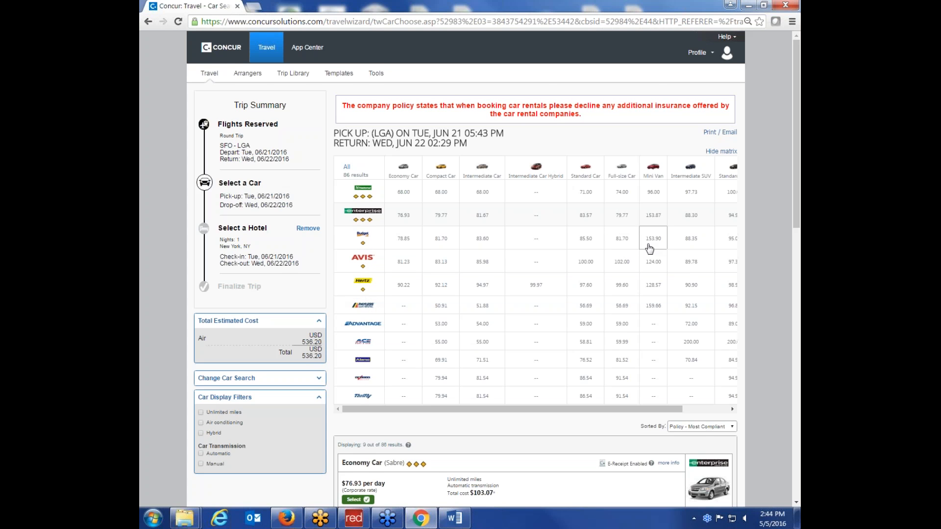
Select the Enterprise Economy Car at $76.93 per day and reserve it without changing the rental preferences.
scroll(637, 265, "down", 4)
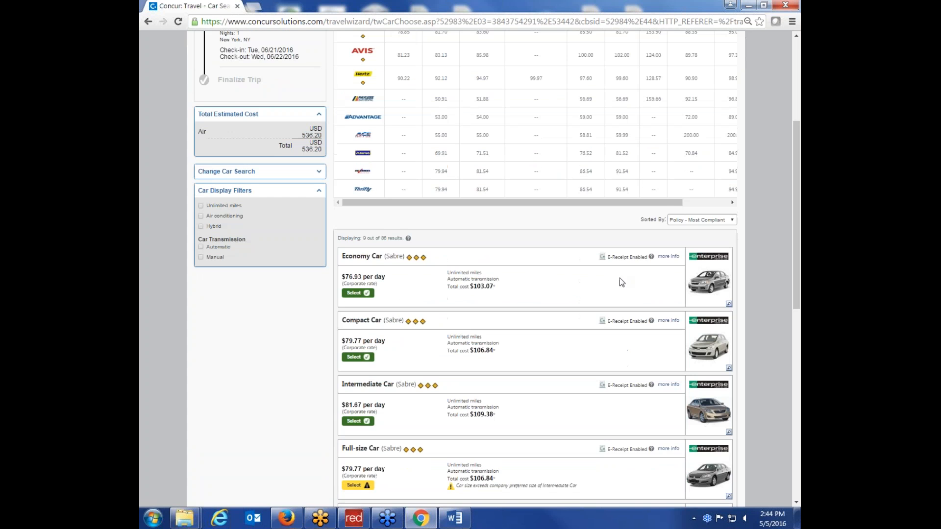
scroll(620, 278, "down", 1)
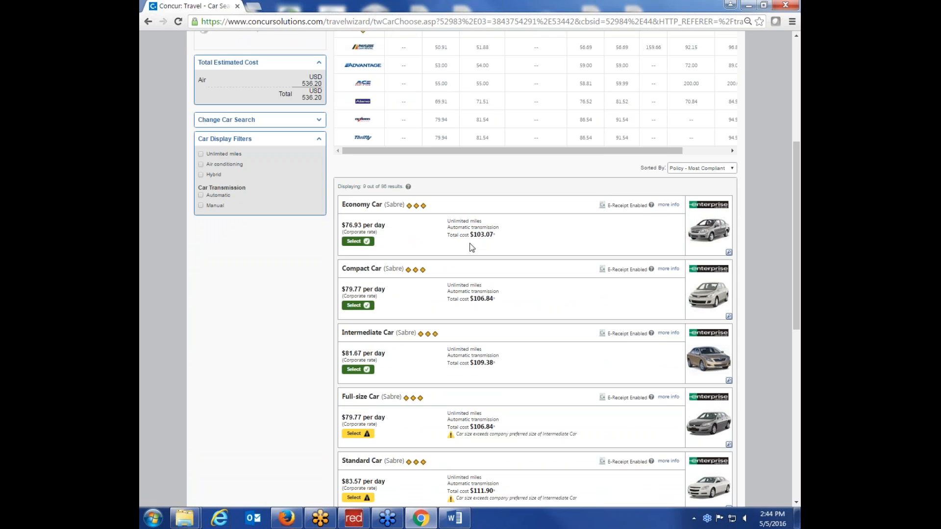
left_click(366, 241)
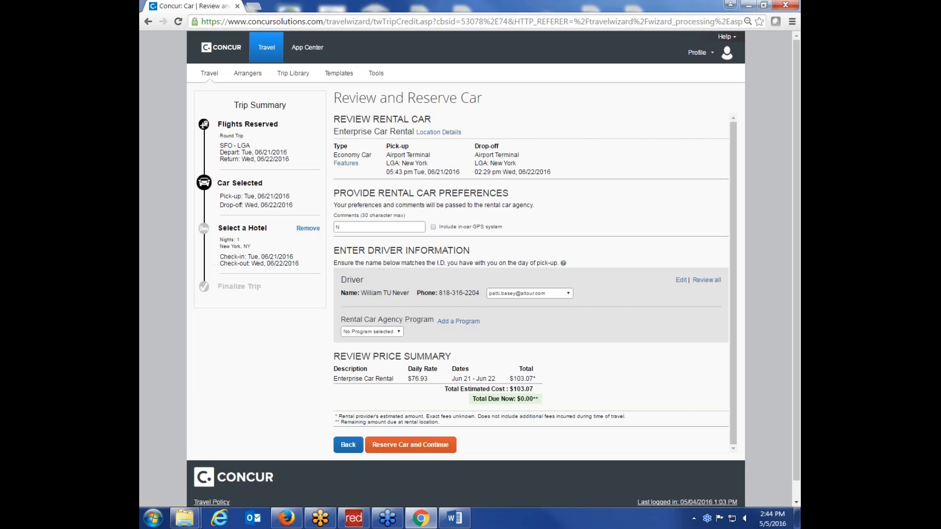
left_click(422, 445)
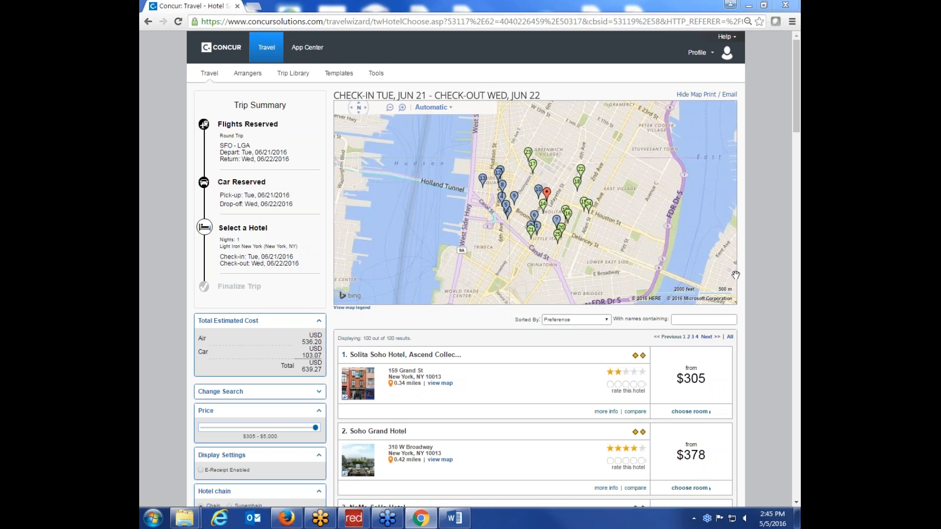
Browse the New York hotel results and display the room rates offered by the Solita Soho Hotel.
scroll(761, 286, "down", 2)
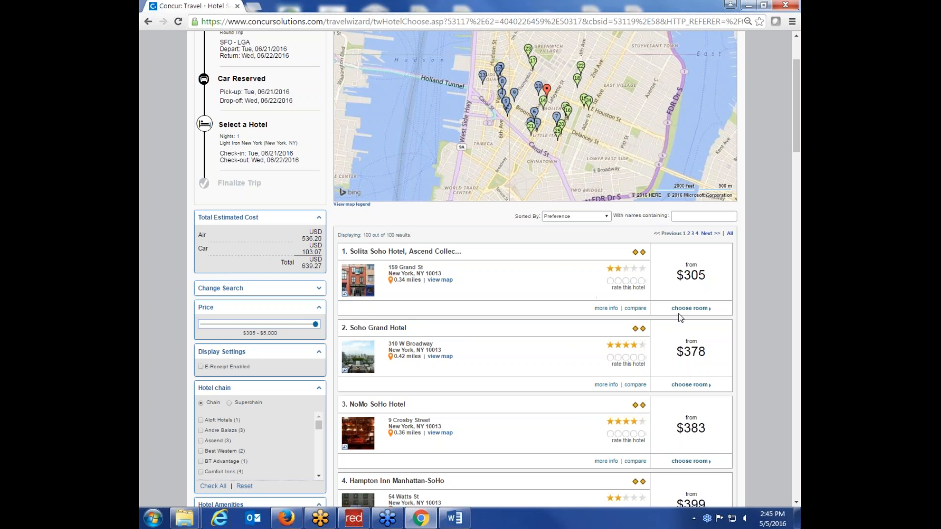
scroll(716, 316, "down", 10)
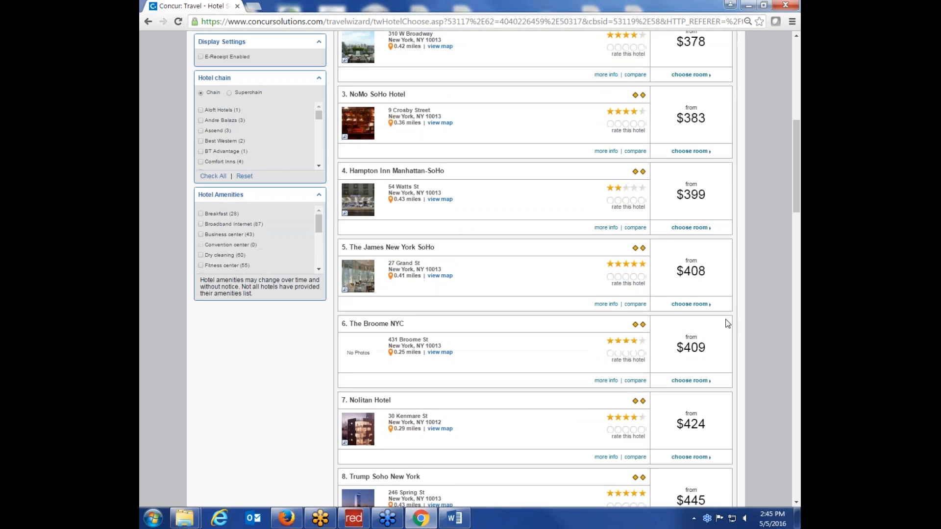
scroll(727, 323, "down", 7)
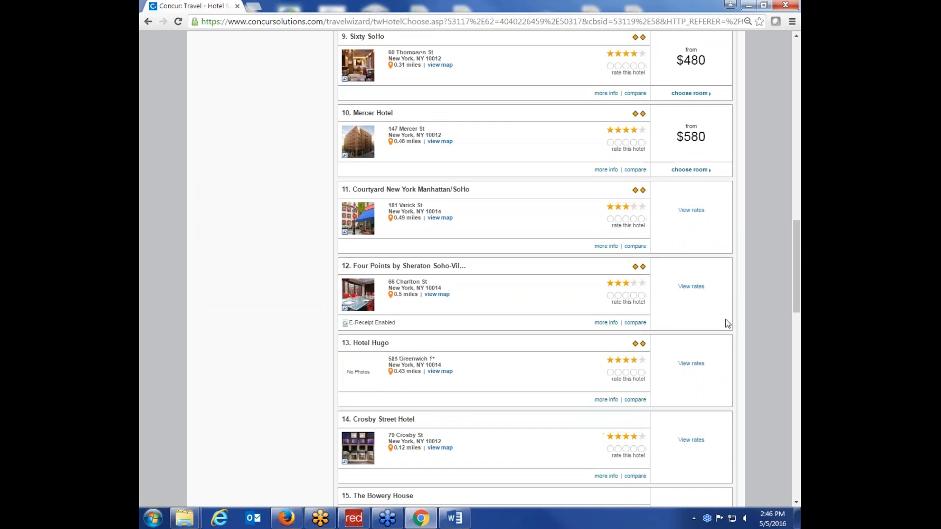
scroll(728, 324, "up", 17)
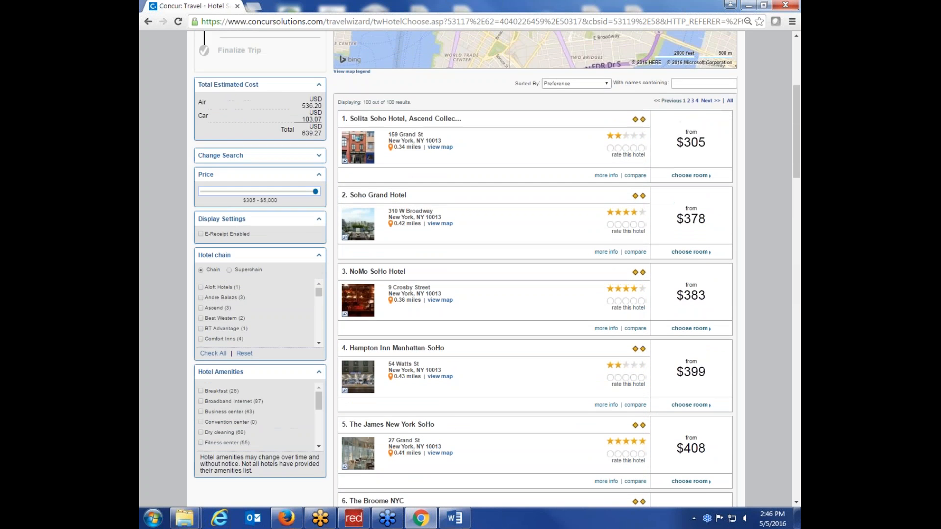
left_click(691, 256)
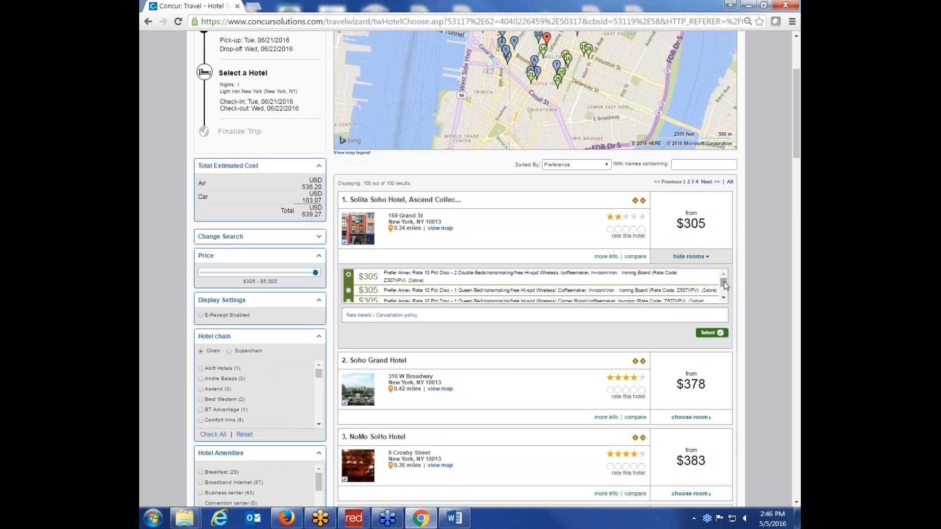
mouse_move(723, 281)
left_mouse_down()
mouse_move(724, 293)
mouse_move(725, 280)
left_mouse_up()
scroll(759, 292, "up", 3)
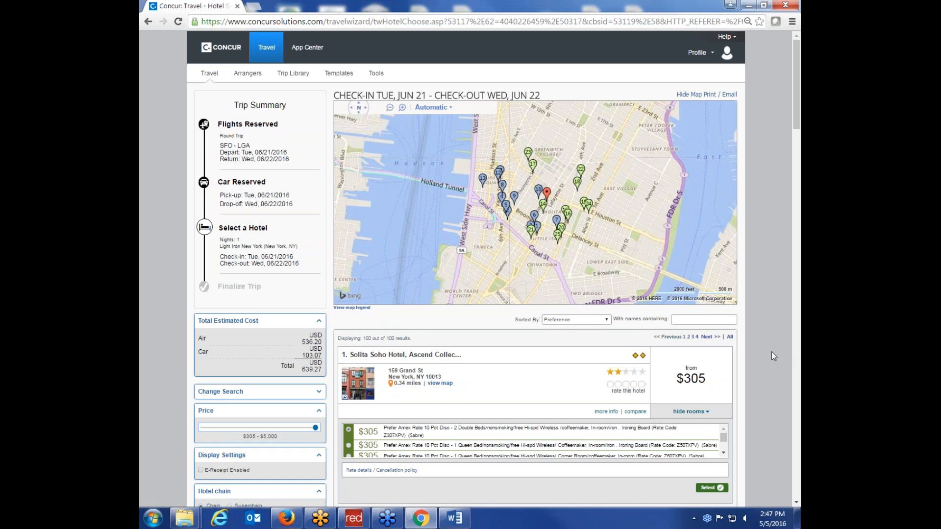
Look through the rest of the New York hotel results and skip booking a hotel for the trip.
scroll(771, 351, "down", 3)
scroll(772, 351, "down", 20)
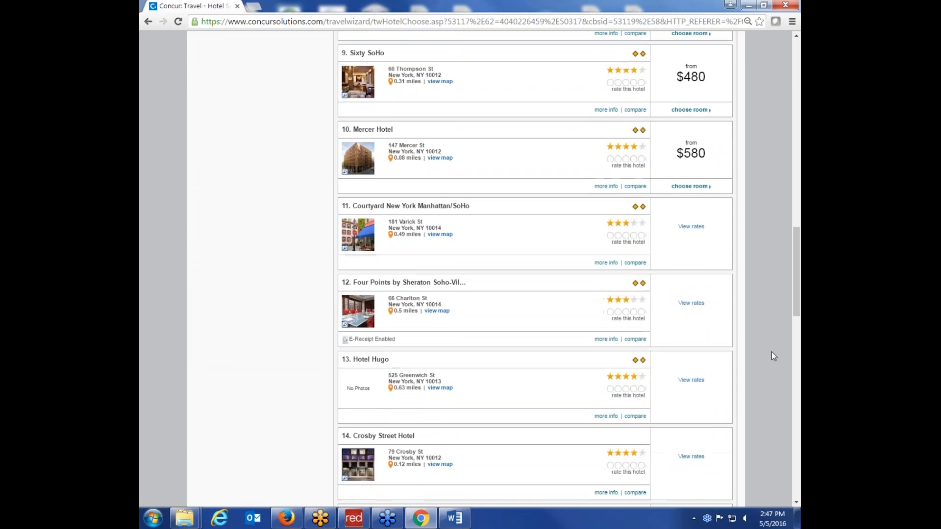
scroll(771, 352, "down", 14)
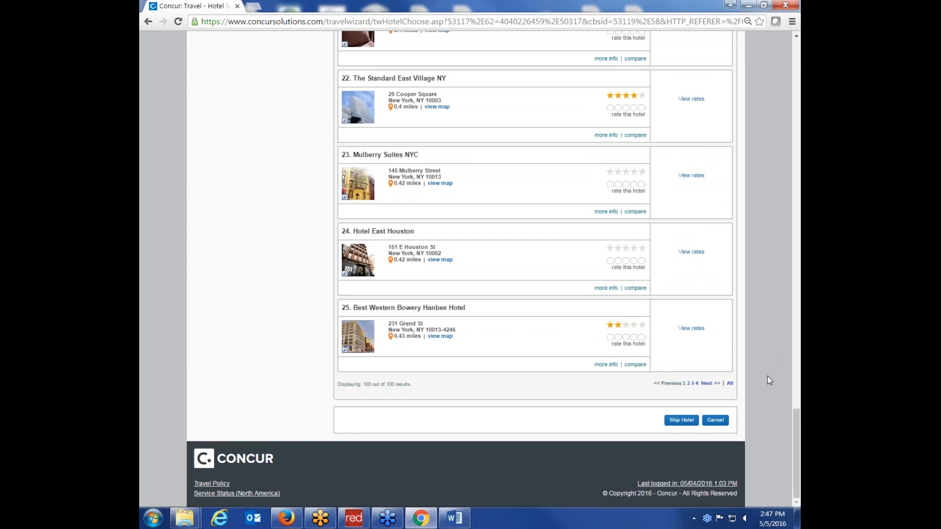
left_click(681, 422)
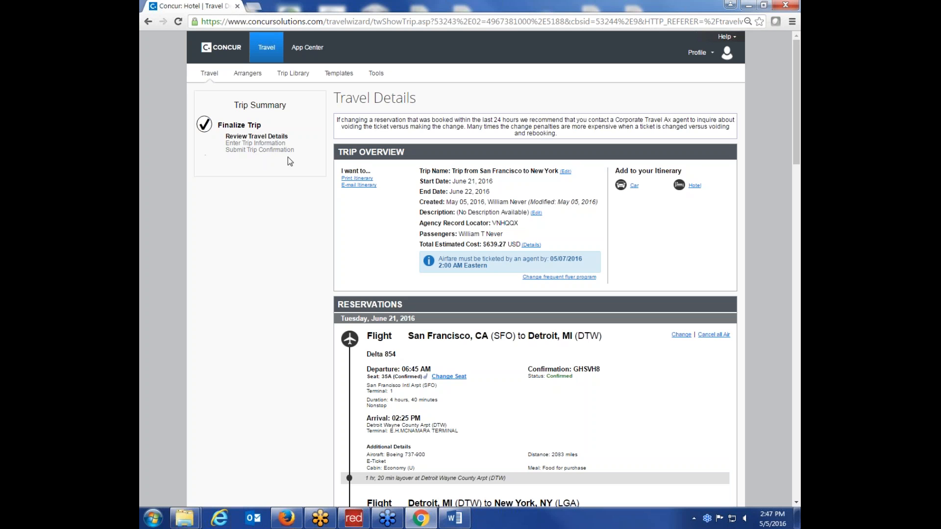
Try seats 30E and 30D on the Detroit to New York flight's seat map, then close it without changing the seat.
scroll(287, 250, "down", 1)
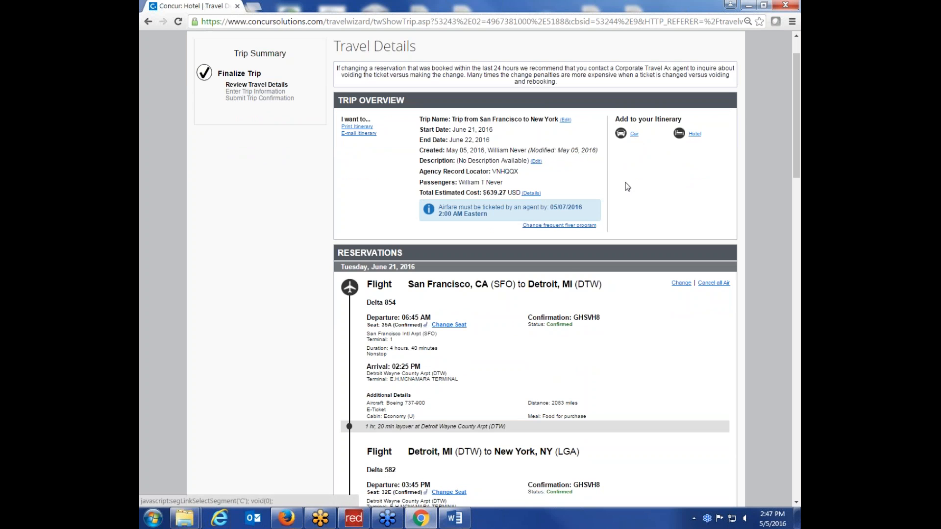
scroll(763, 225, "down", 1)
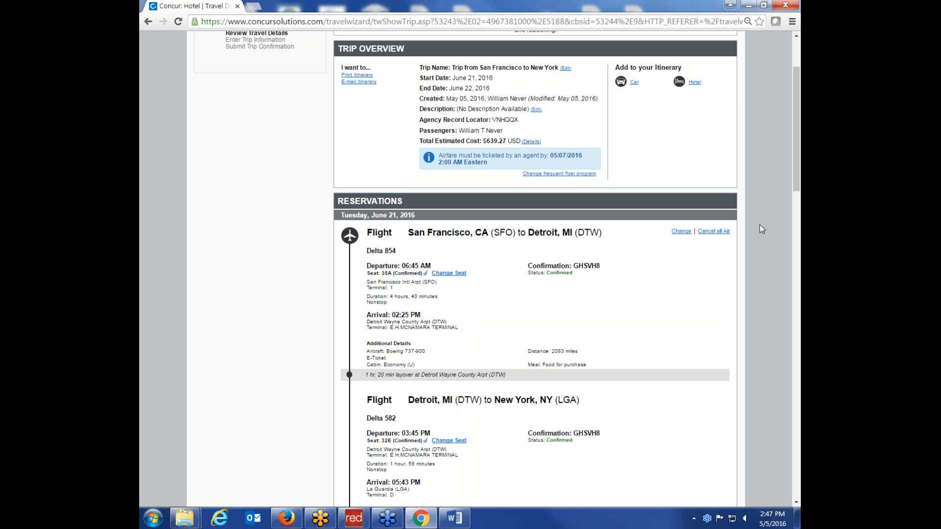
scroll(760, 224, "down", 1)
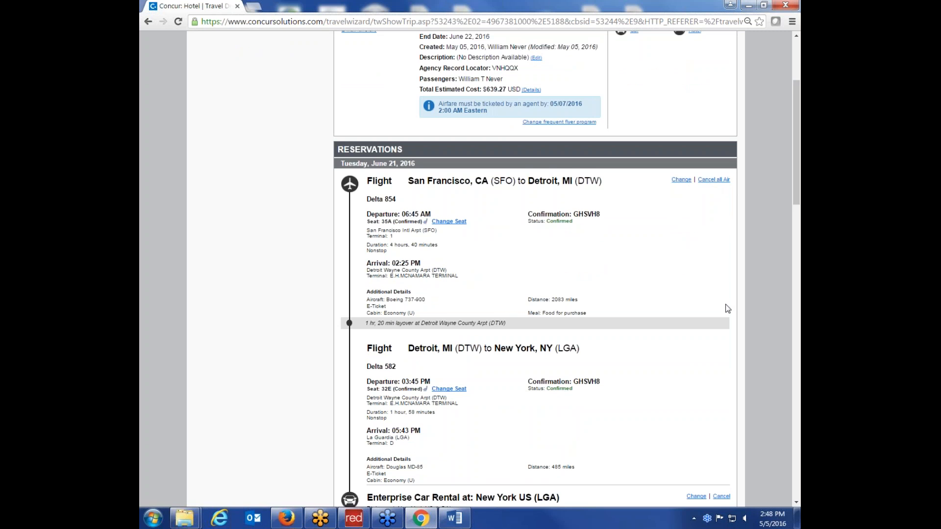
scroll(727, 308, "down", 3)
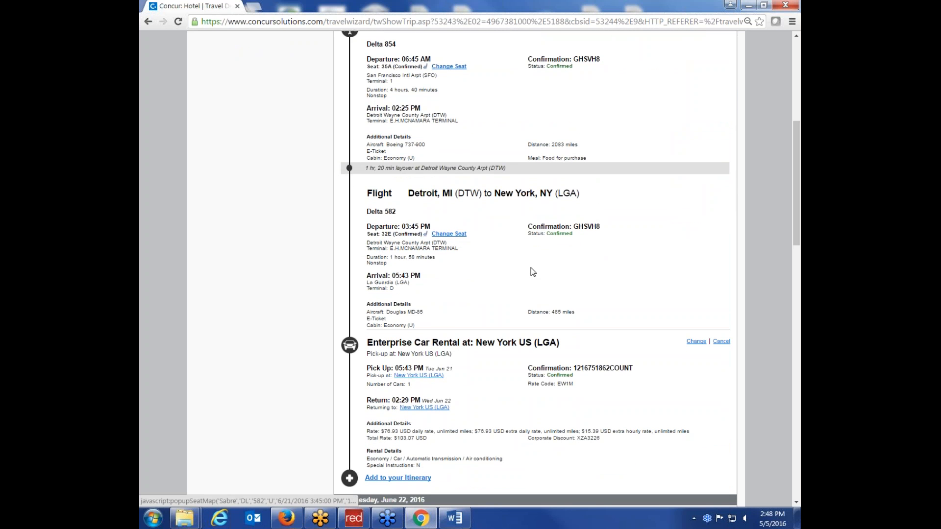
left_click(449, 234)
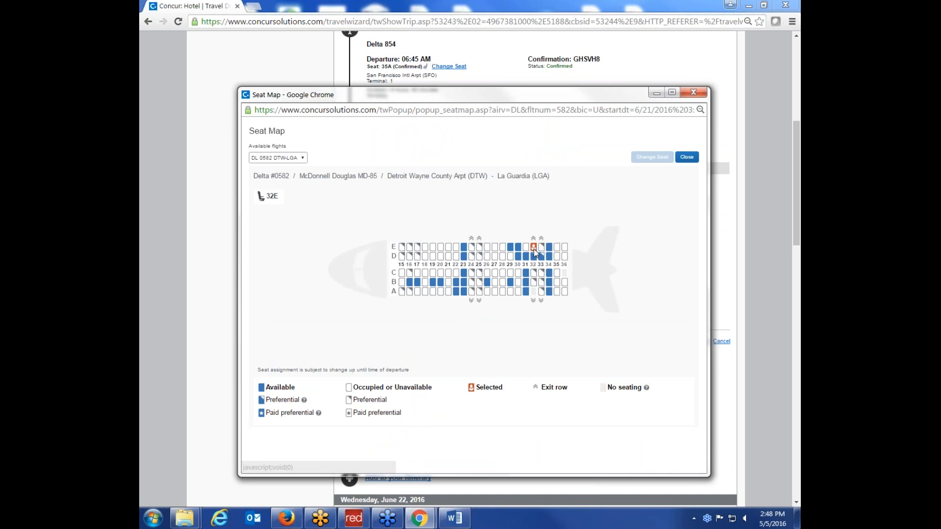
left_click(518, 257)
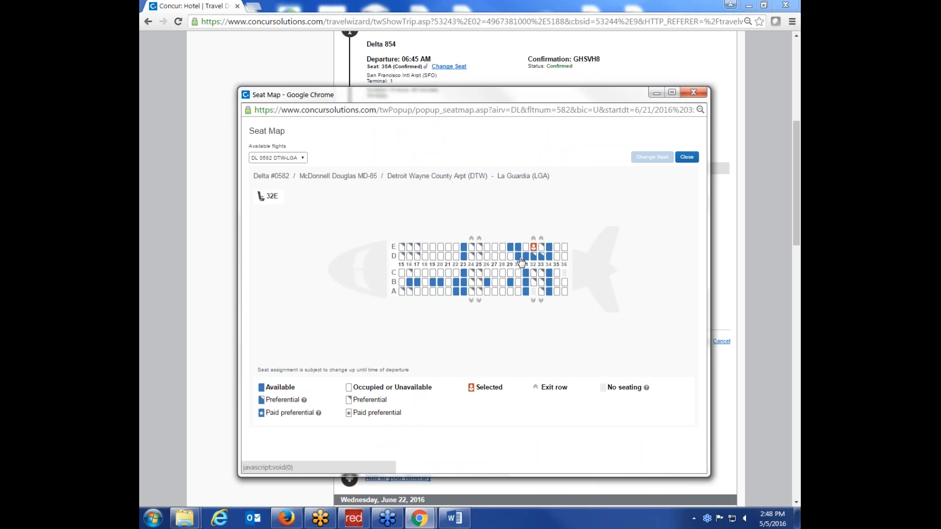
left_click(518, 247)
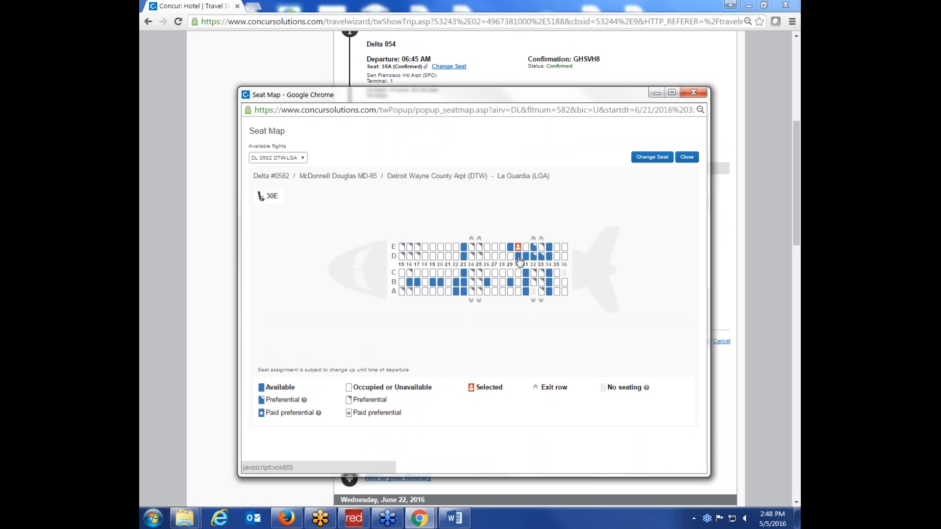
left_click(518, 256)
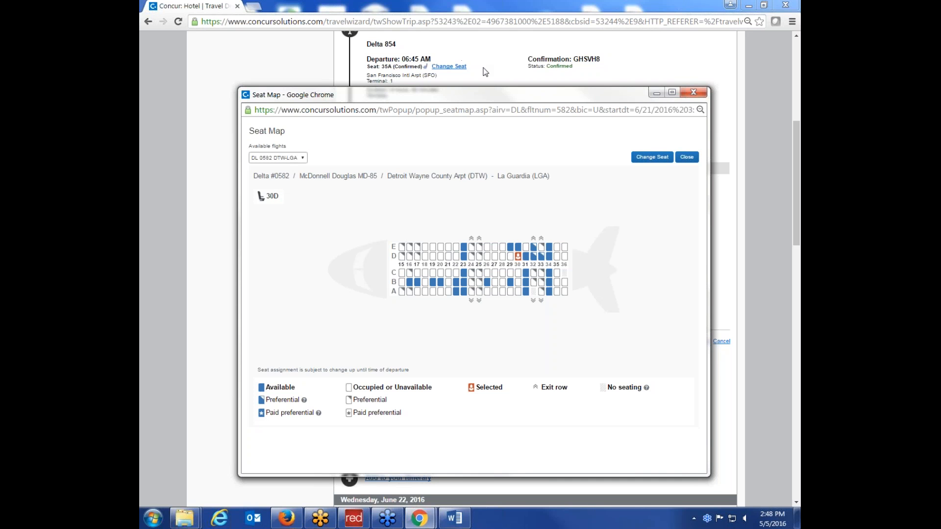
left_click(302, 160)
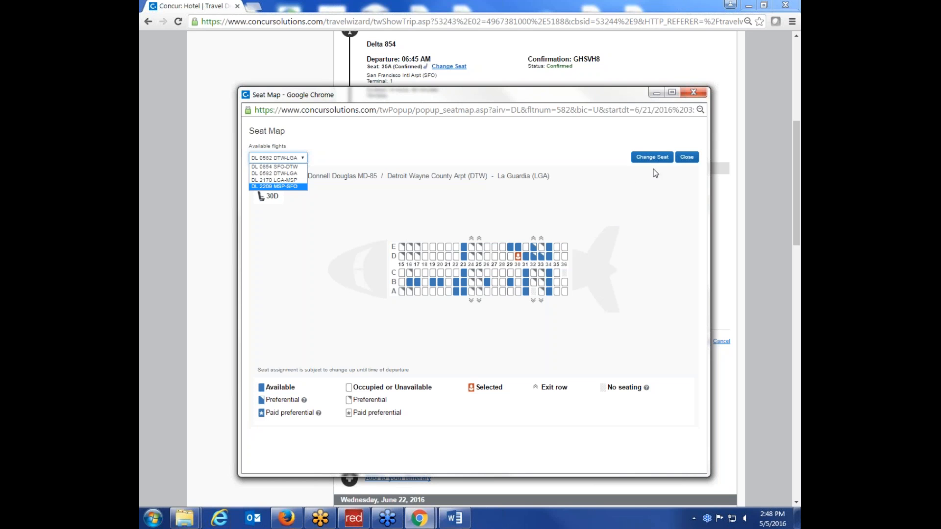
left_click(685, 160)
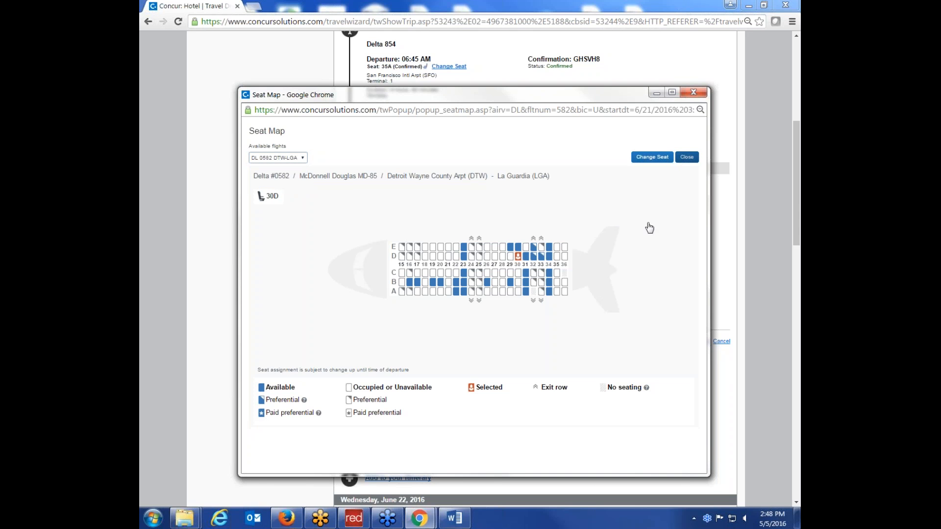
left_click(686, 157)
left_click(516, 188)
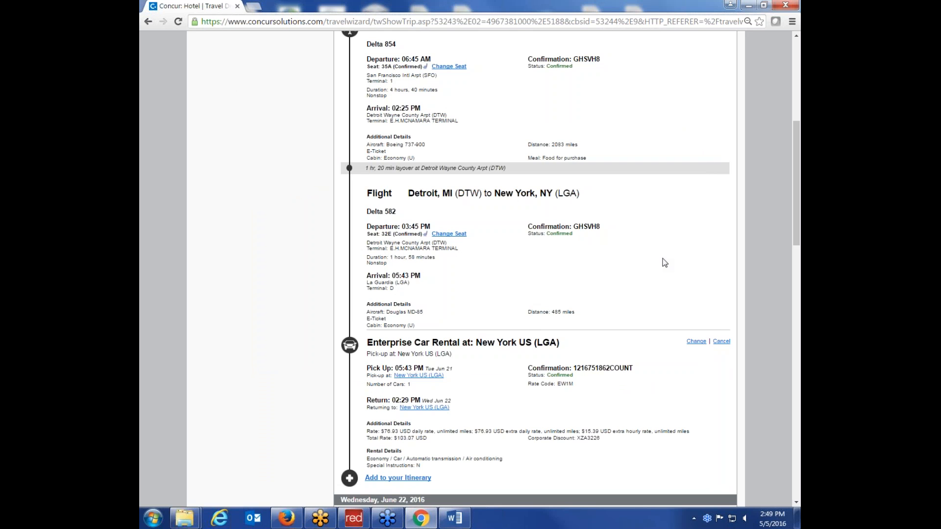
Review the flight and car reservations, estimated cost and remarks, and continue to the trip booking information.
scroll(665, 263, "up", 3)
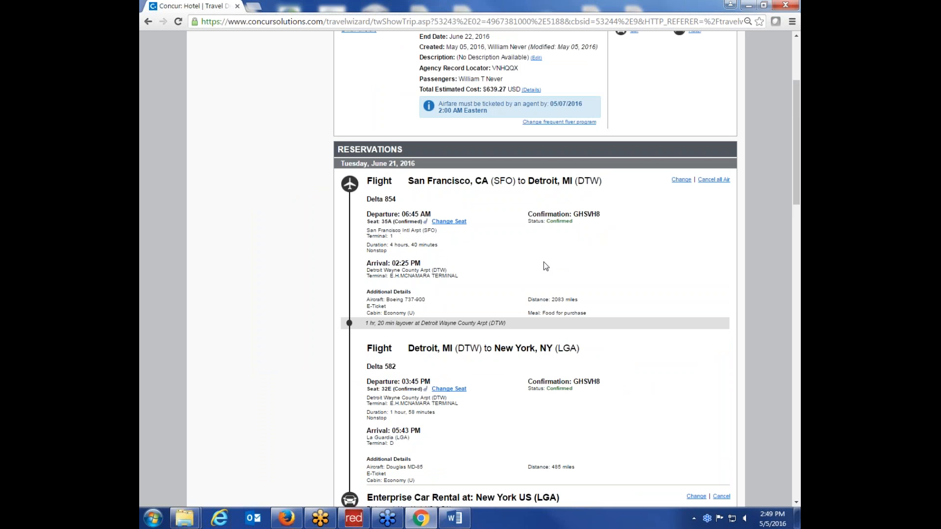
scroll(658, 292, "down", 3)
scroll(658, 292, "down", 2)
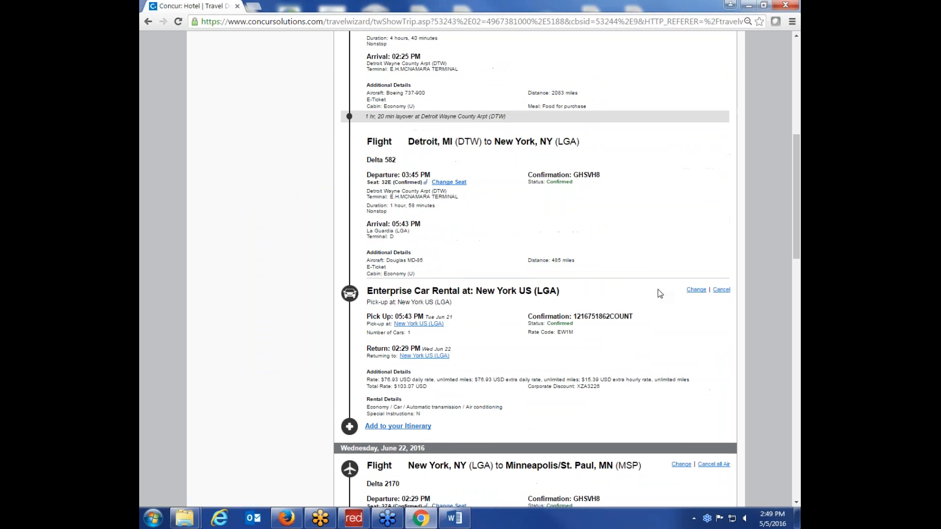
scroll(657, 290, "down", 2)
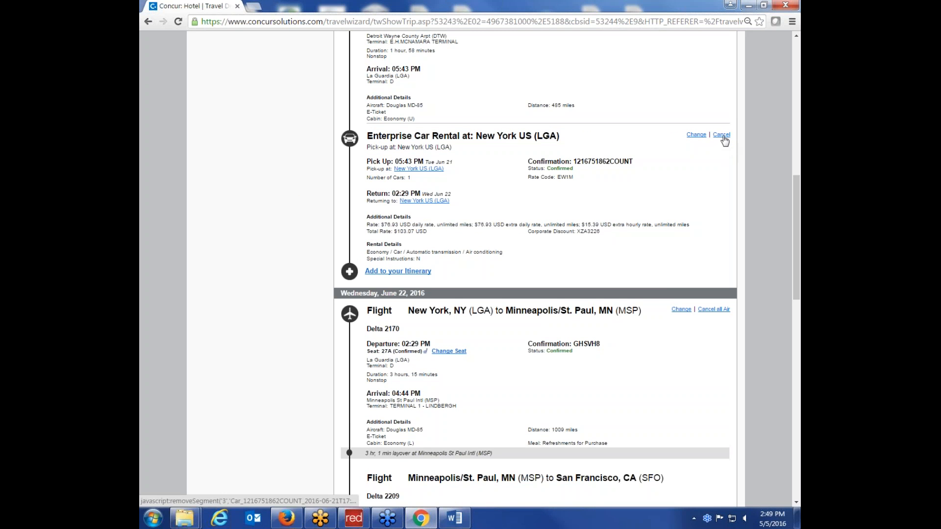
scroll(675, 273, "down", 10)
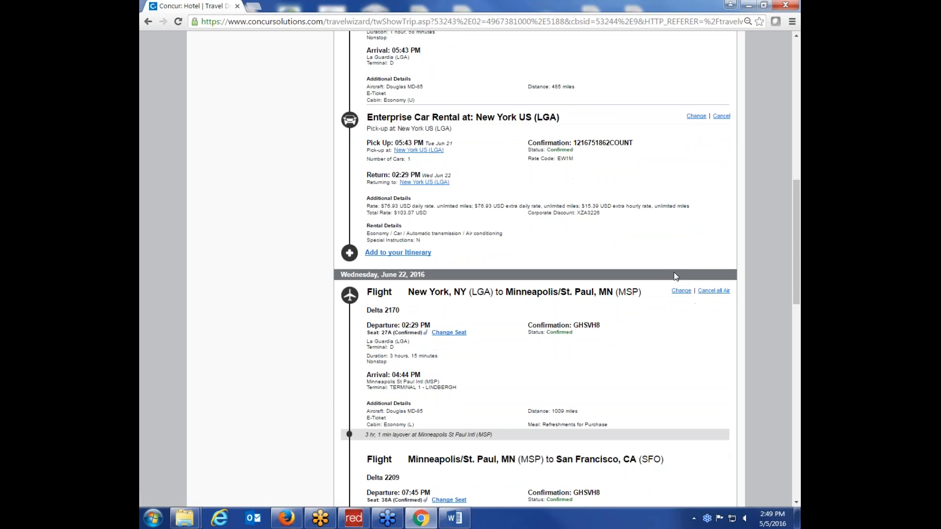
scroll(674, 275, "down", 2)
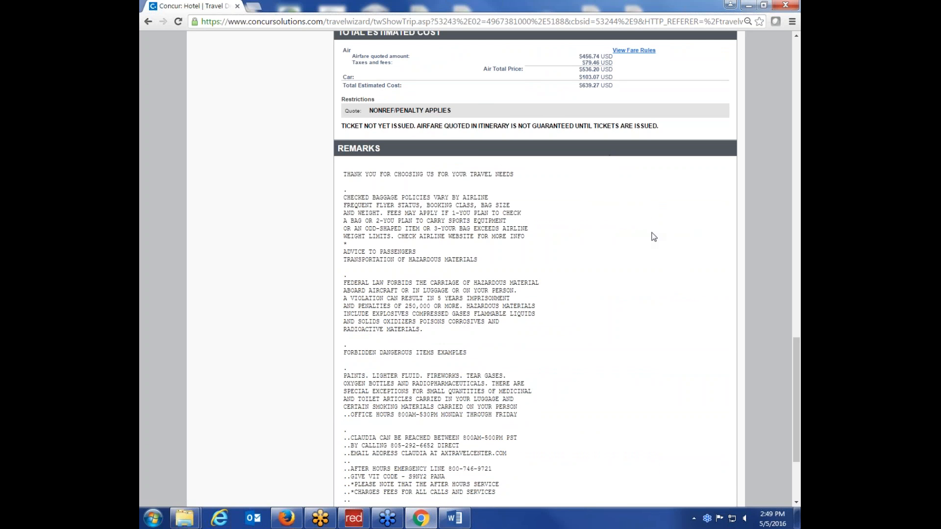
scroll(655, 252, "down", 3)
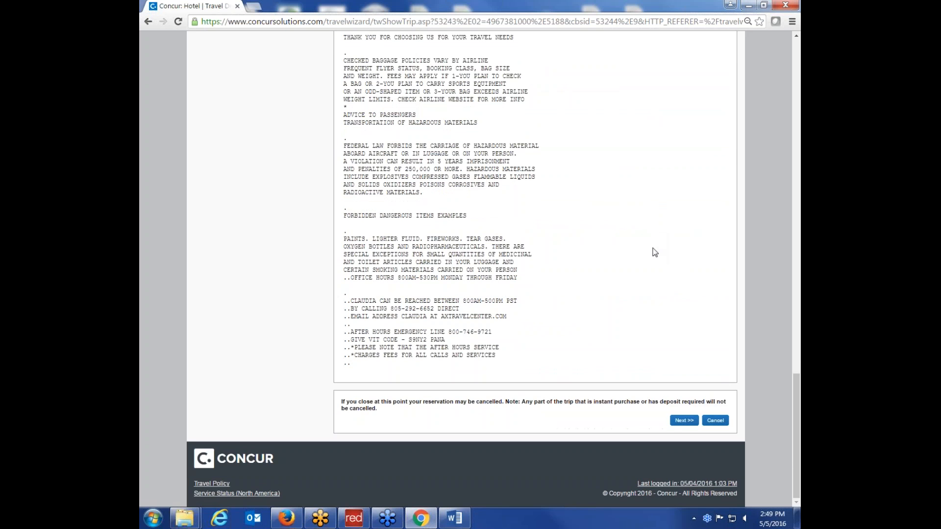
left_click(684, 420)
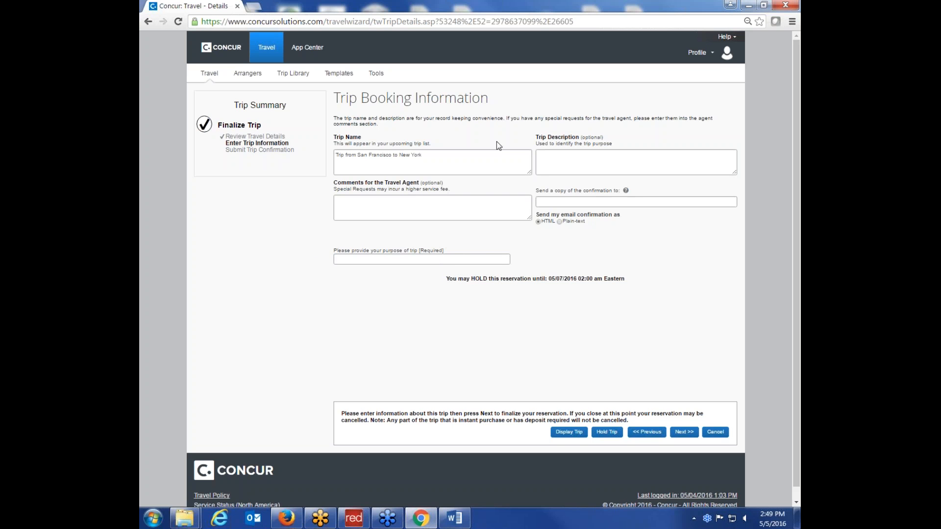
Leave the optional trip fields blank, enter "testing site" as the purpose of the trip, and continue to the trip confirmation.
left_click(630, 154)
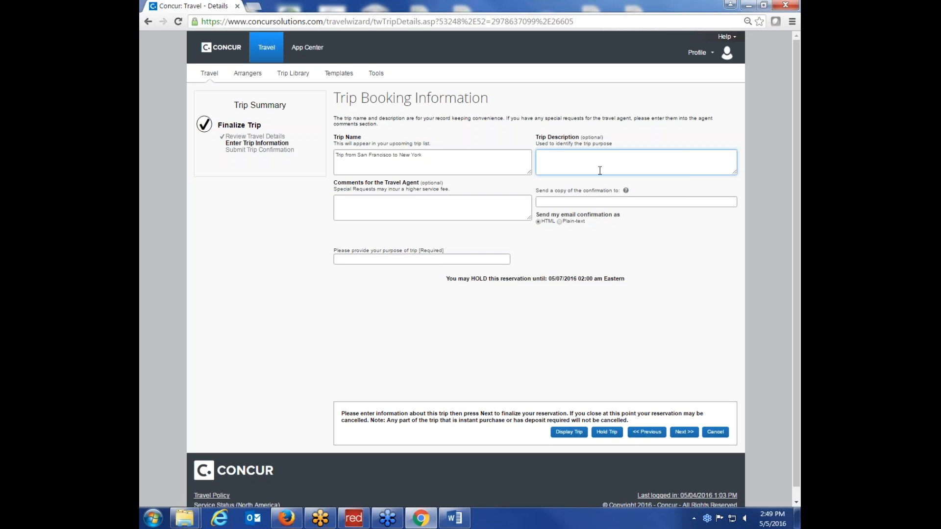
left_click(394, 207)
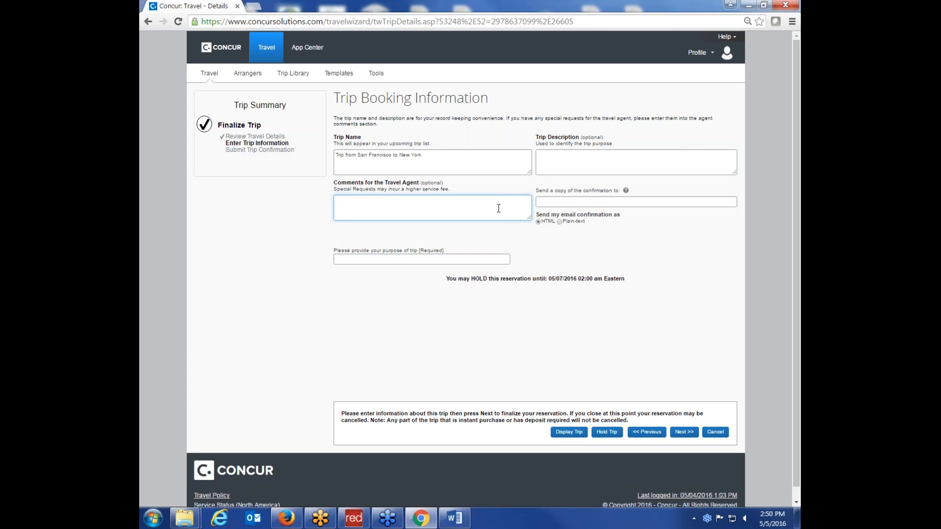
left_click(462, 261)
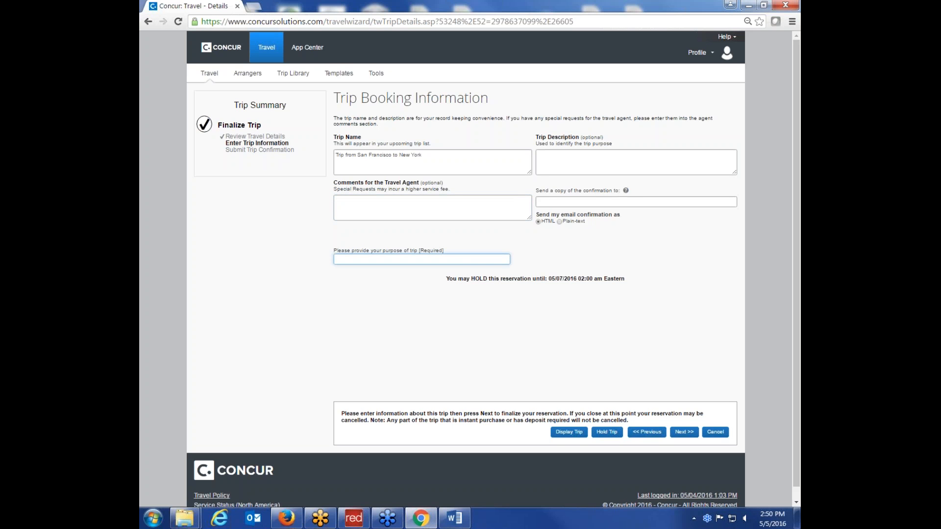
left_click(684, 433)
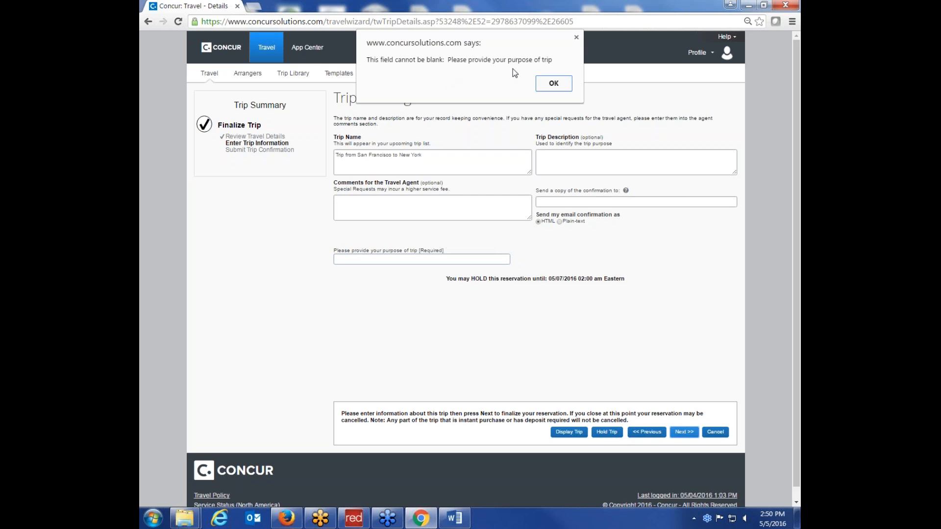
left_click(576, 38)
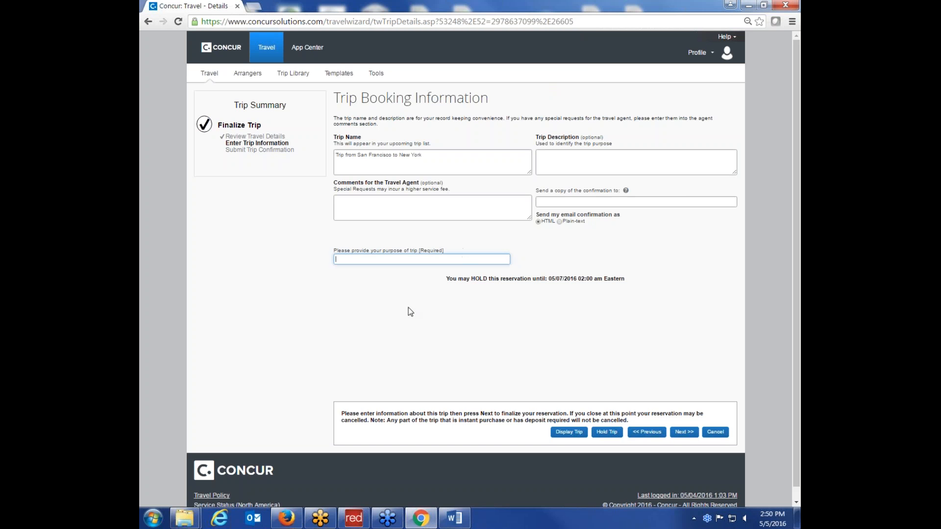
left_click(368, 261)
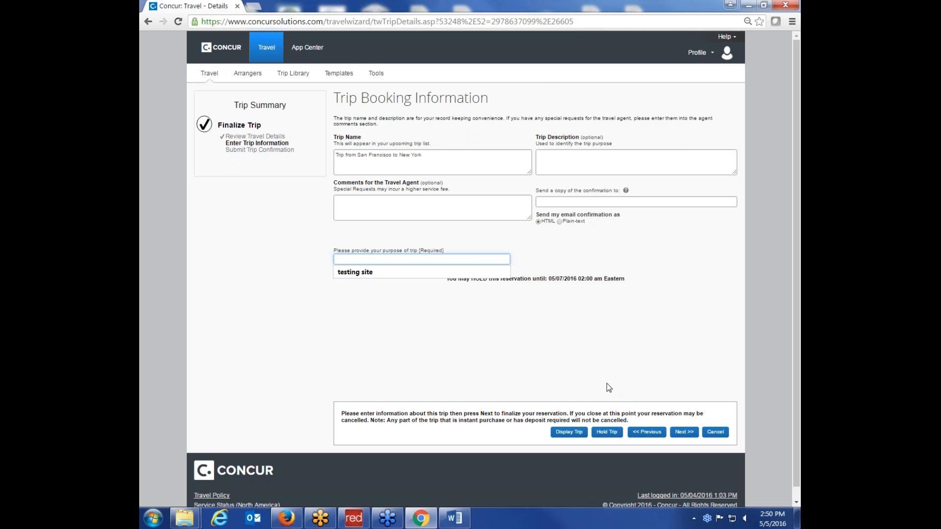
left_click(355, 272)
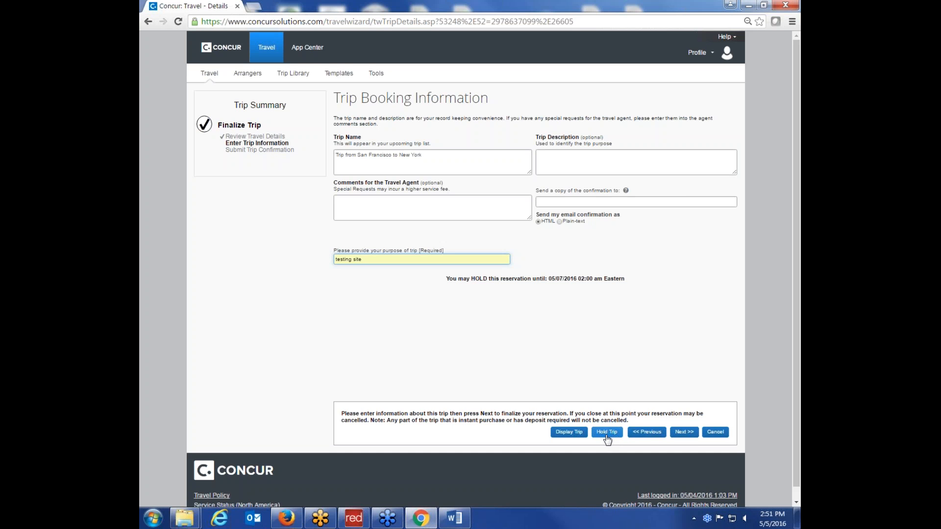
left_click(684, 432)
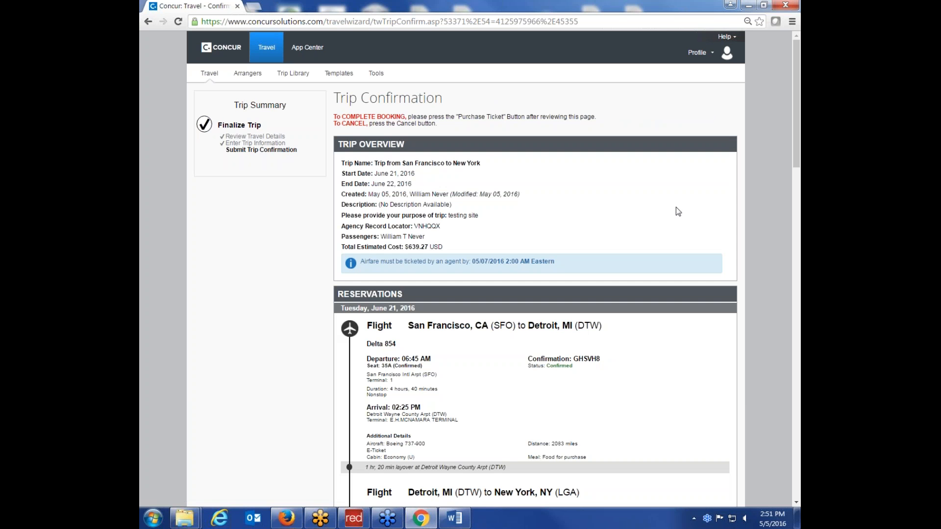
Review the full itinerary on the trip confirmation page and complete the booking by purchasing the ticket.
scroll(655, 470, "down", 8)
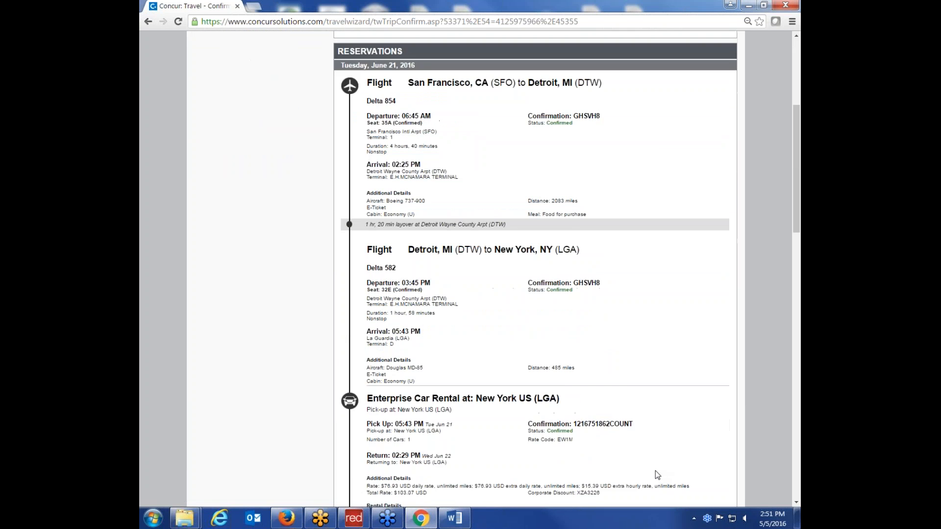
scroll(654, 470, "down", 11)
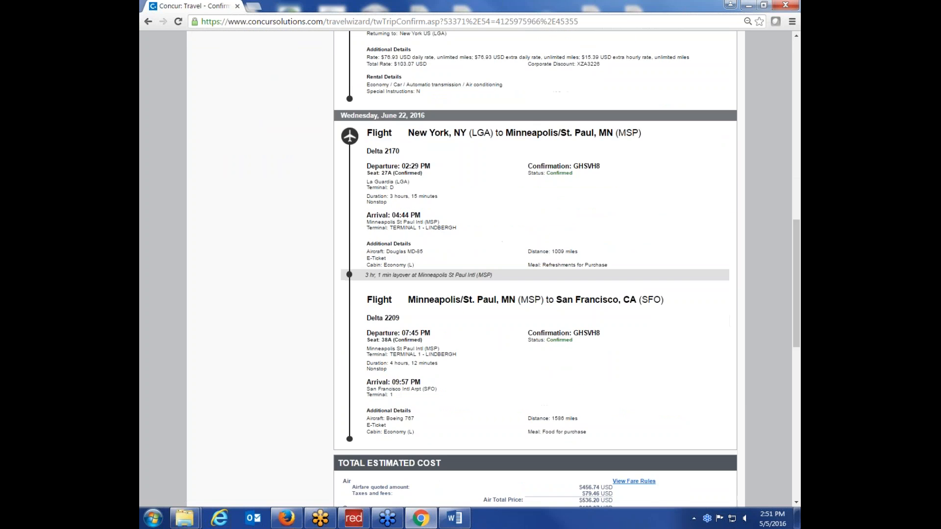
scroll(655, 470, "down", 5)
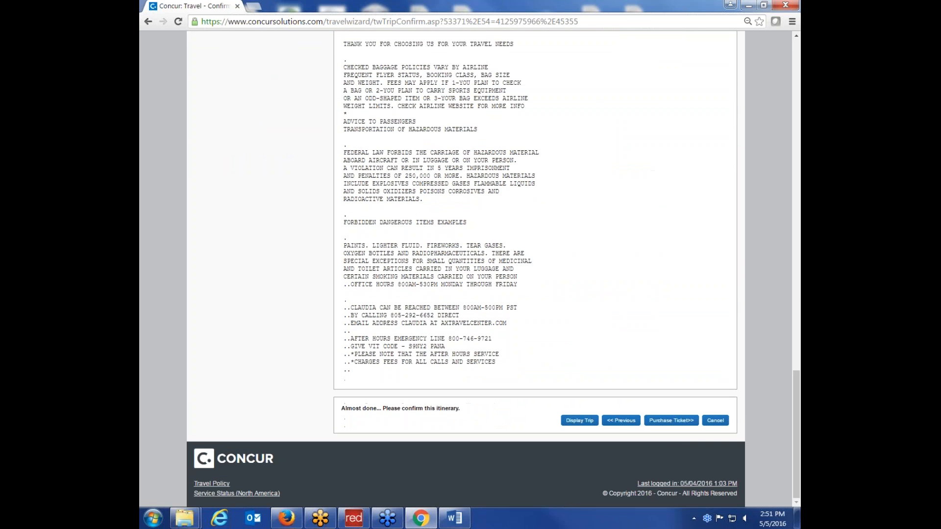
left_click(667, 422)
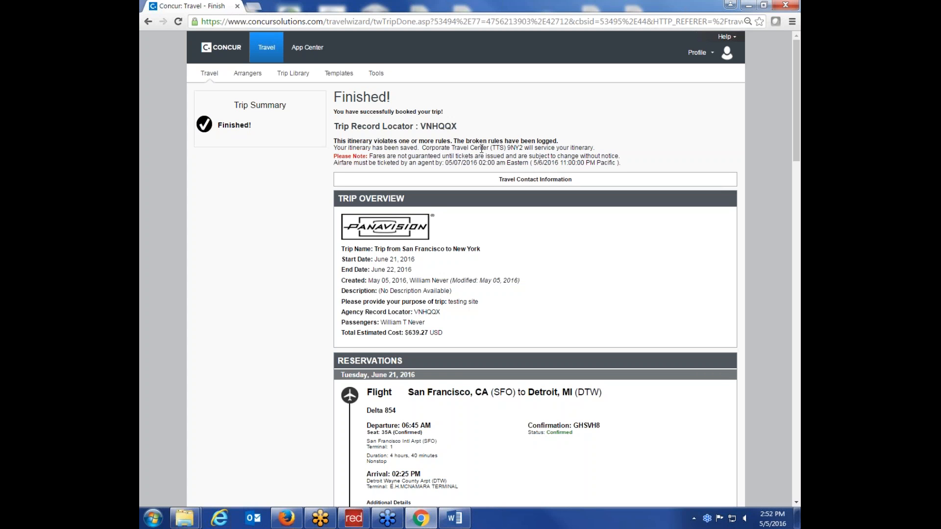
Review the booked itinerary through to its closing remarks and return to the Travel Center.
scroll(542, 204, "down", 2)
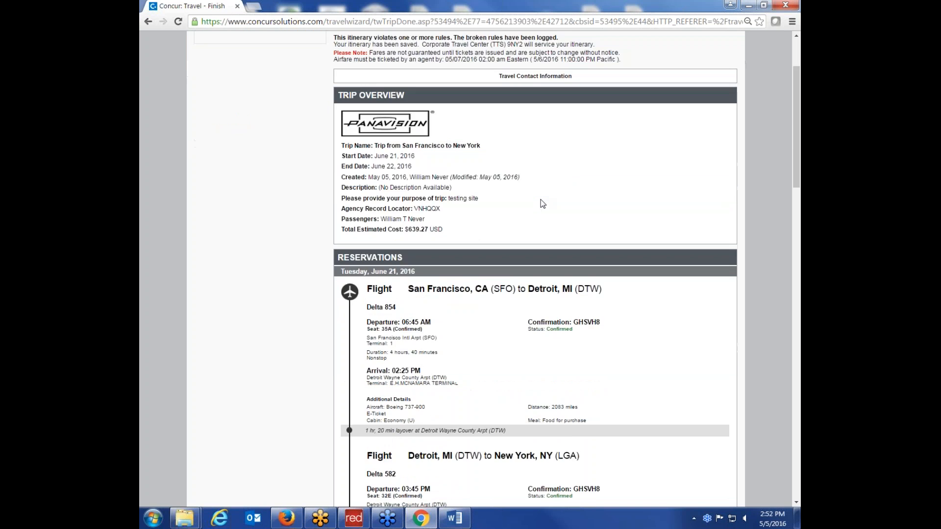
scroll(543, 204, "down", 20)
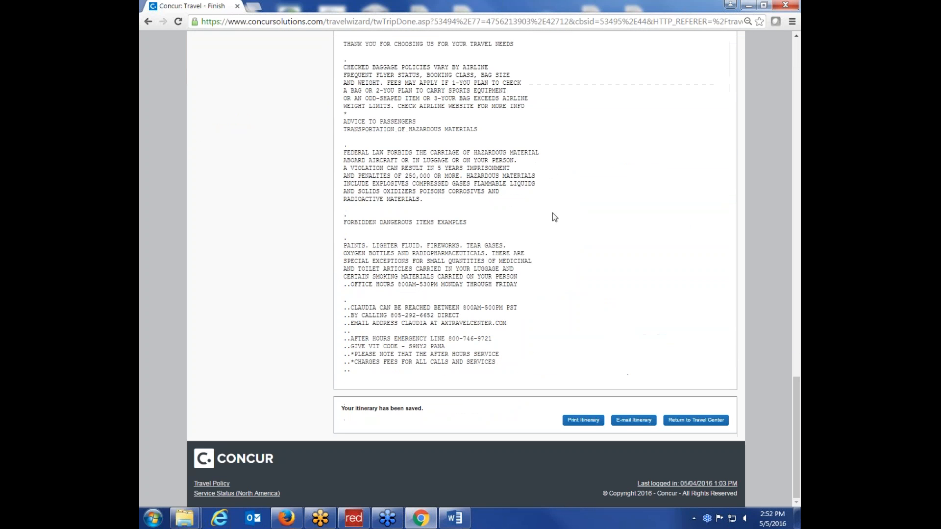
left_click(696, 420)
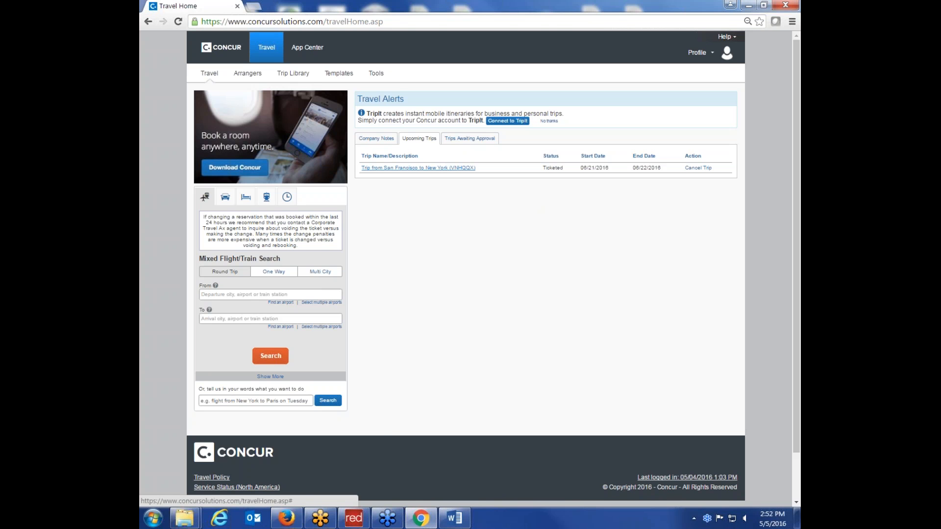
Open the upcoming San Francisco to New York trip and save it as a personal travel template.
left_click(418, 168)
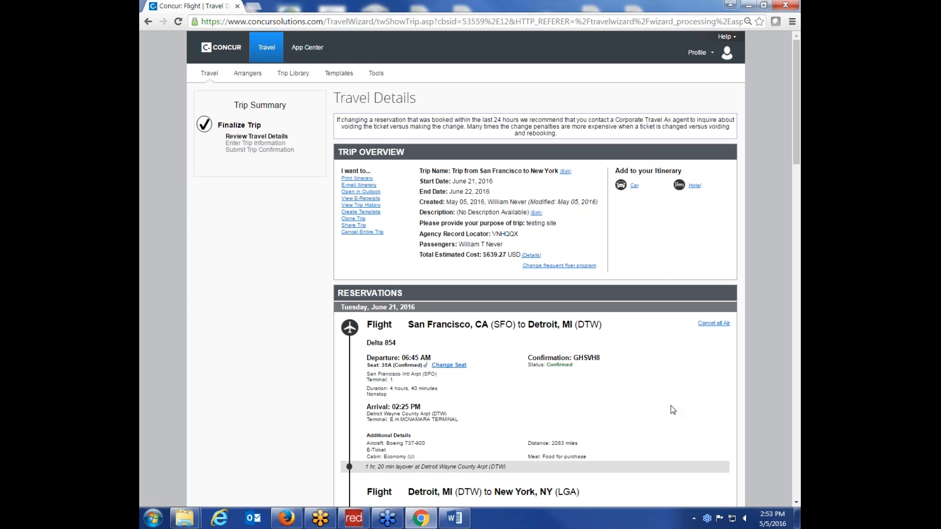
scroll(673, 409, "down", 2)
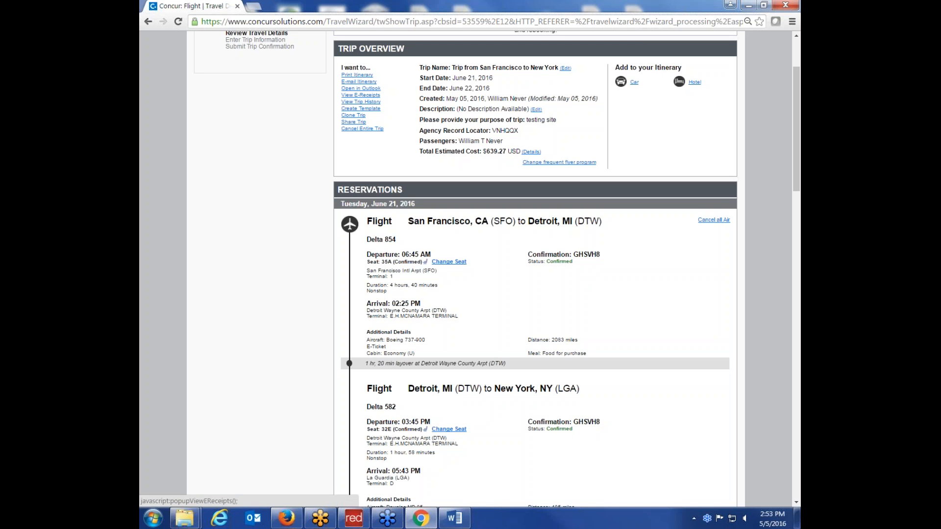
left_click(372, 112)
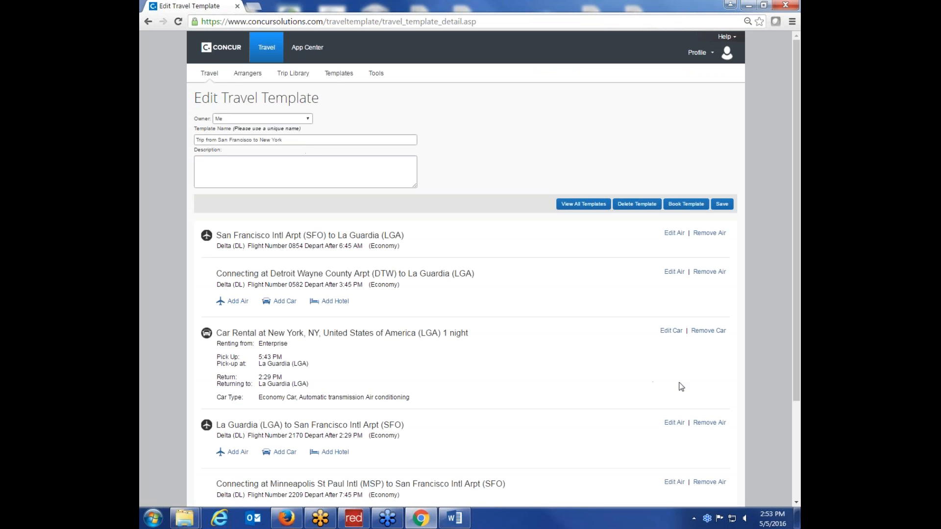
left_click(729, 206)
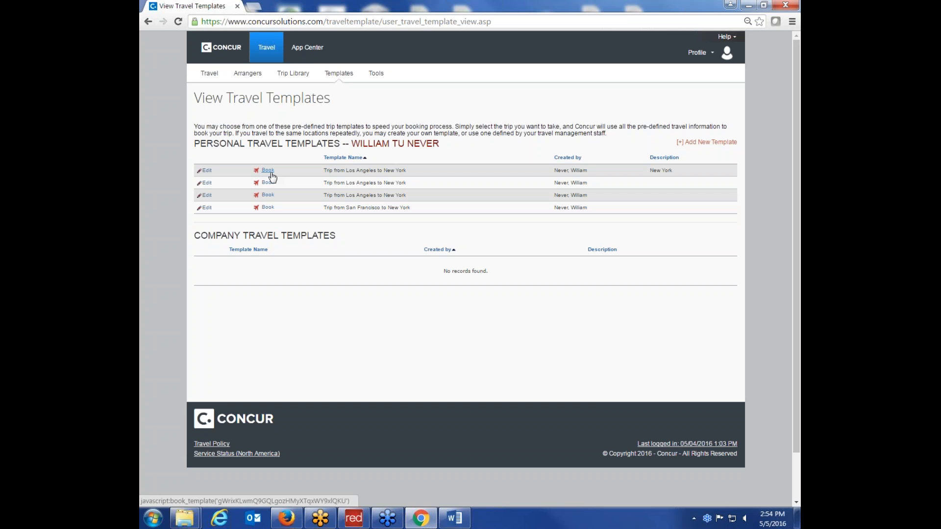
Try to clone the San Francisco to New York trip for the other listed traveler without the rental car, and stop acting for that traveler.
left_click(275, 53)
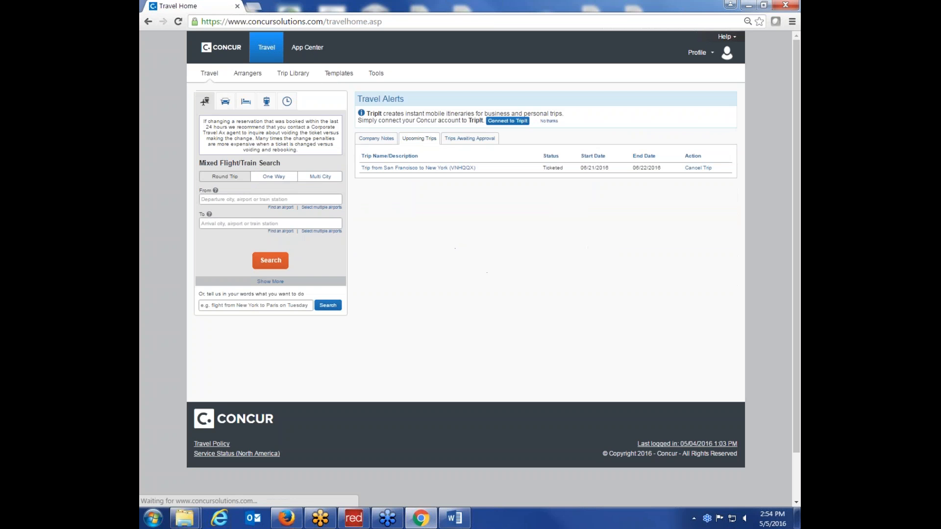
left_click(436, 168)
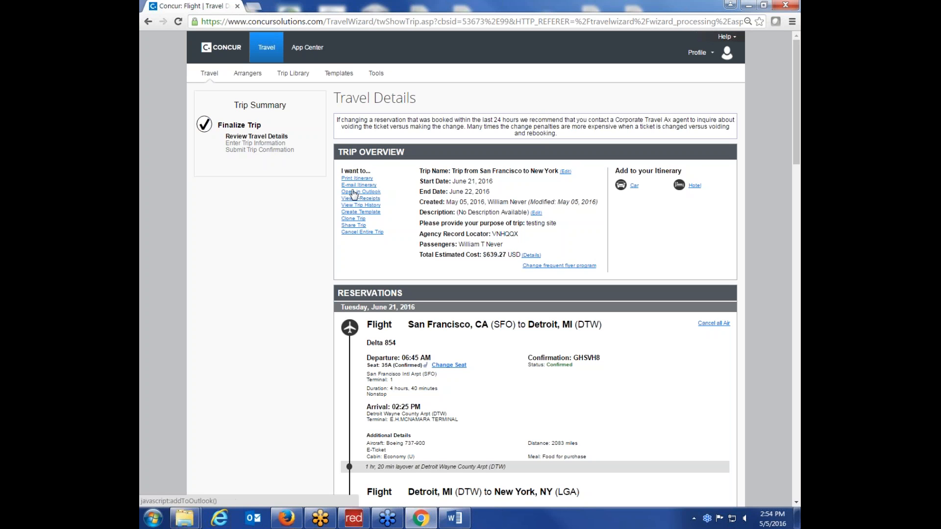
left_click(354, 219)
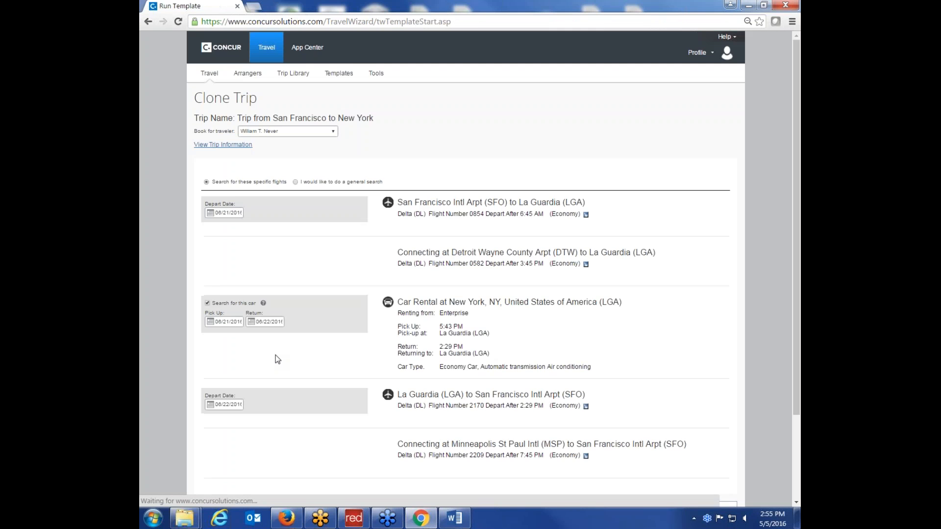
left_click(332, 136)
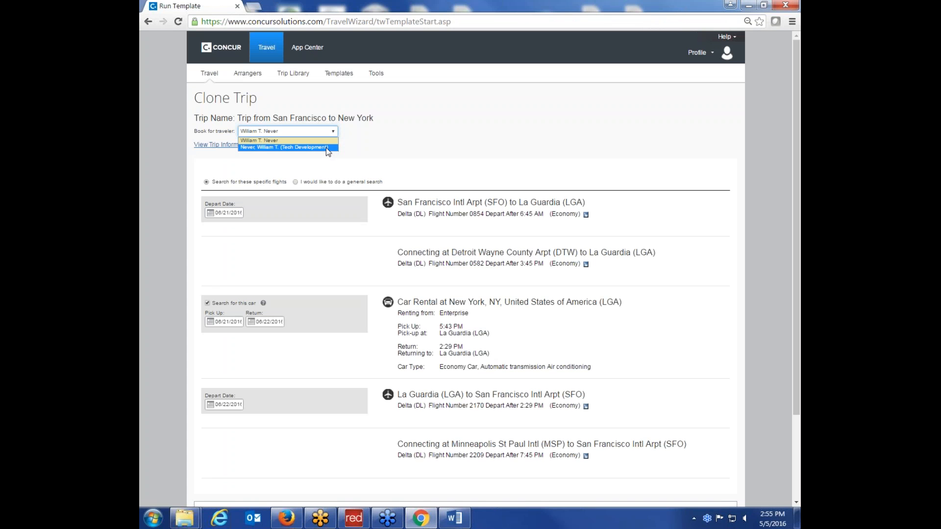
left_click(326, 148)
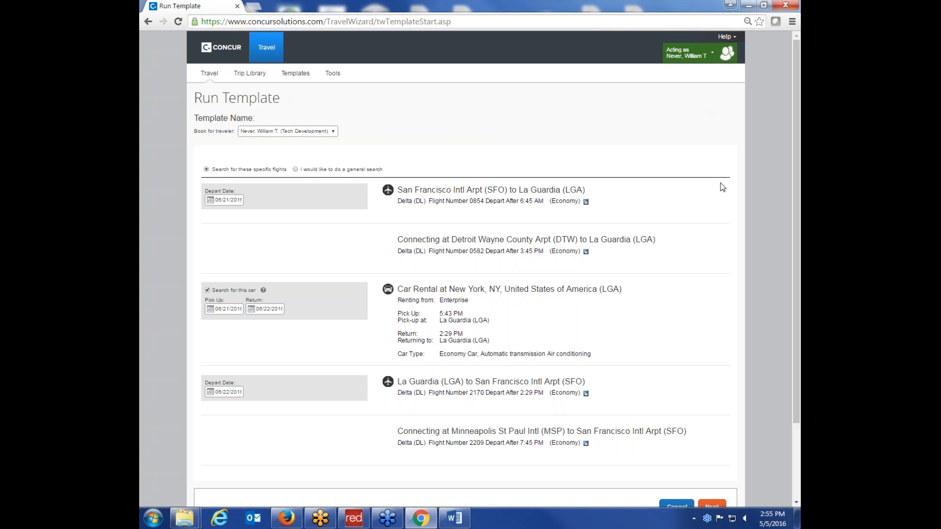
scroll(720, 183, "down", 1)
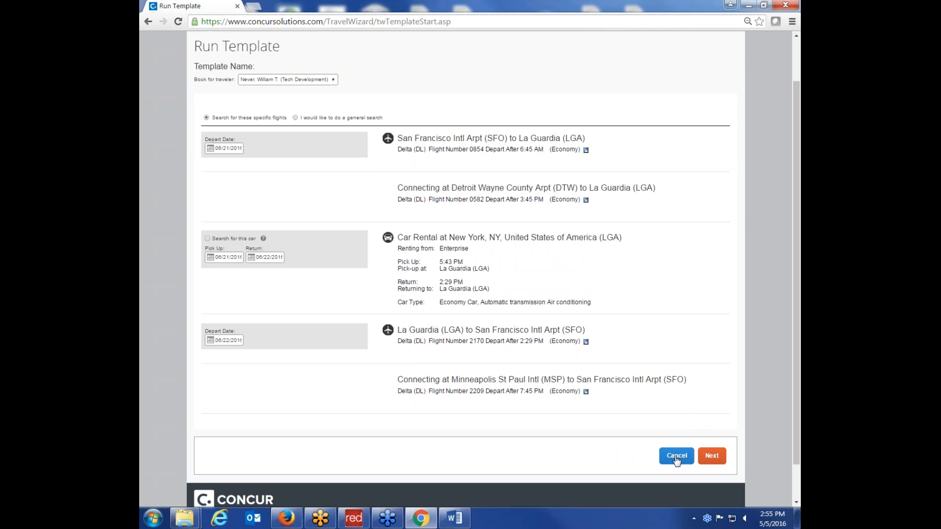
left_click(712, 456)
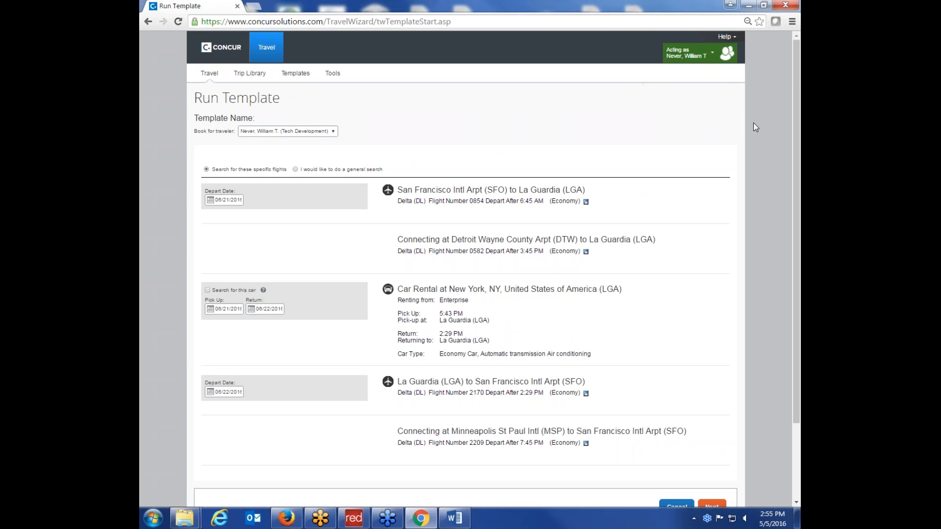
left_click(706, 61)
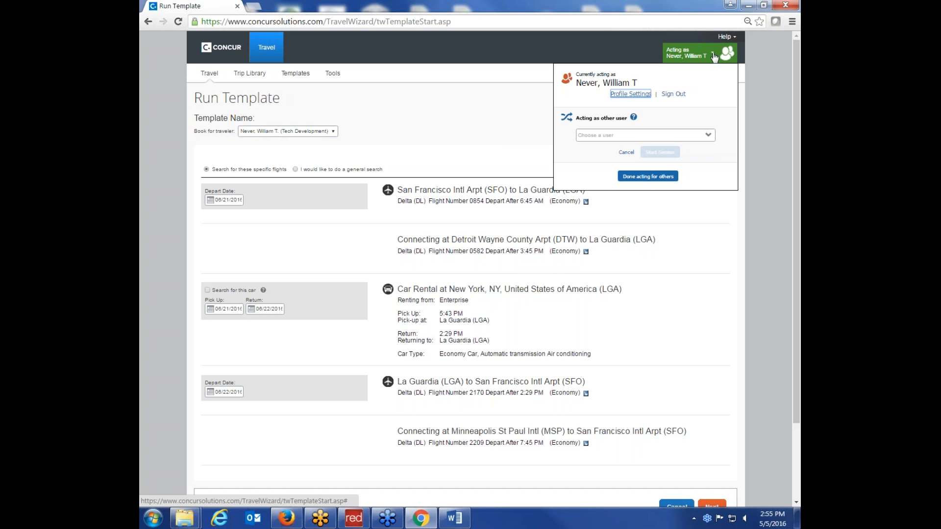
left_click(641, 179)
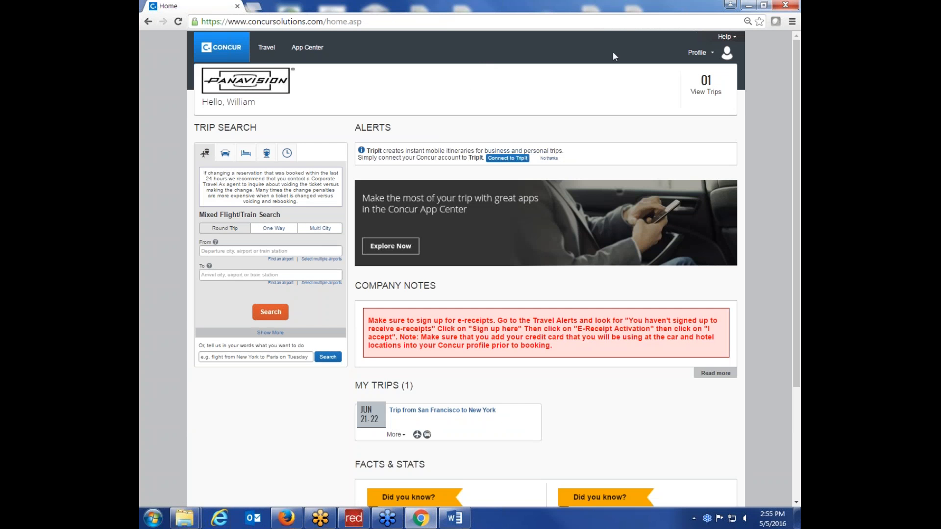
View the San Francisco to New York trip's details and the profile options, and return to the travel home page.
left_click(266, 48)
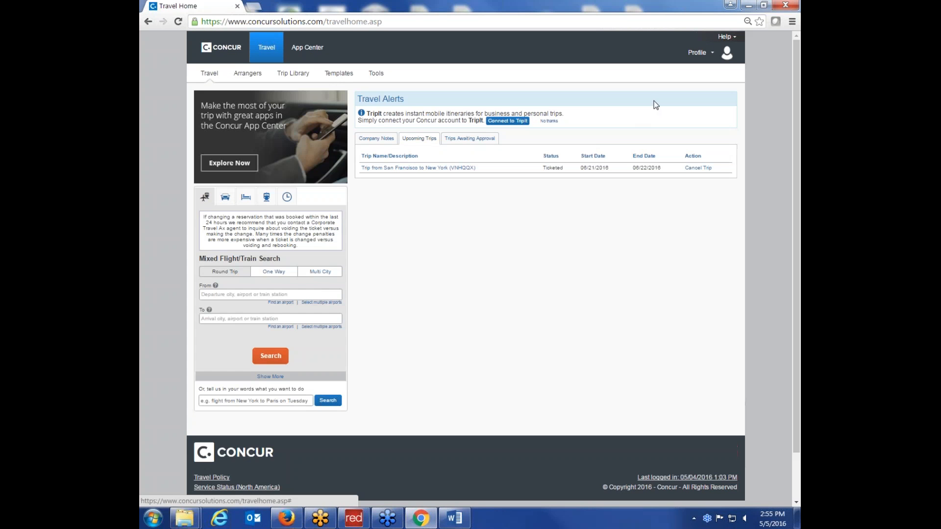
left_click(445, 168)
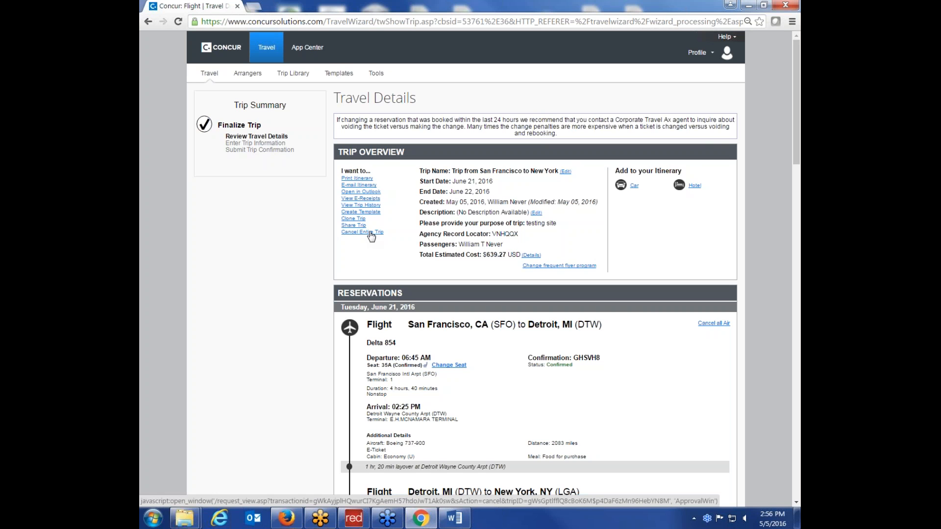
left_click(712, 55)
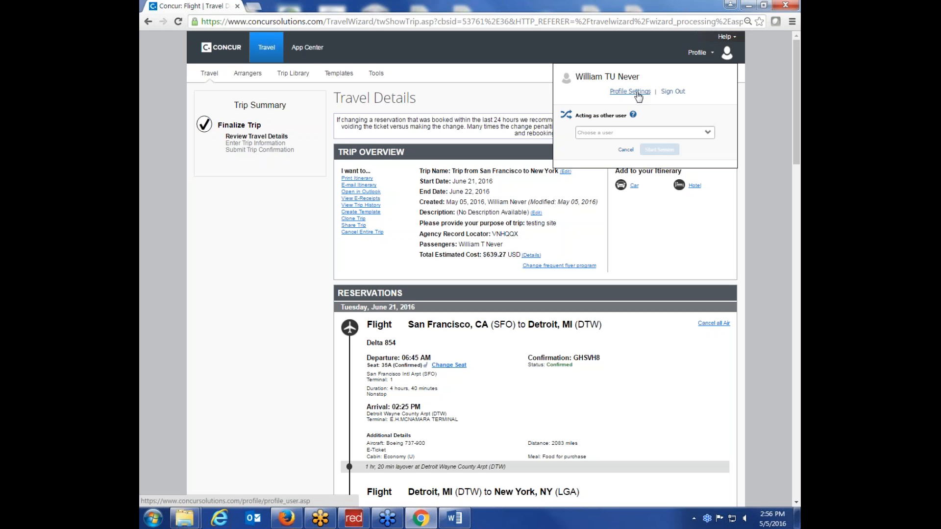
left_click(637, 94)
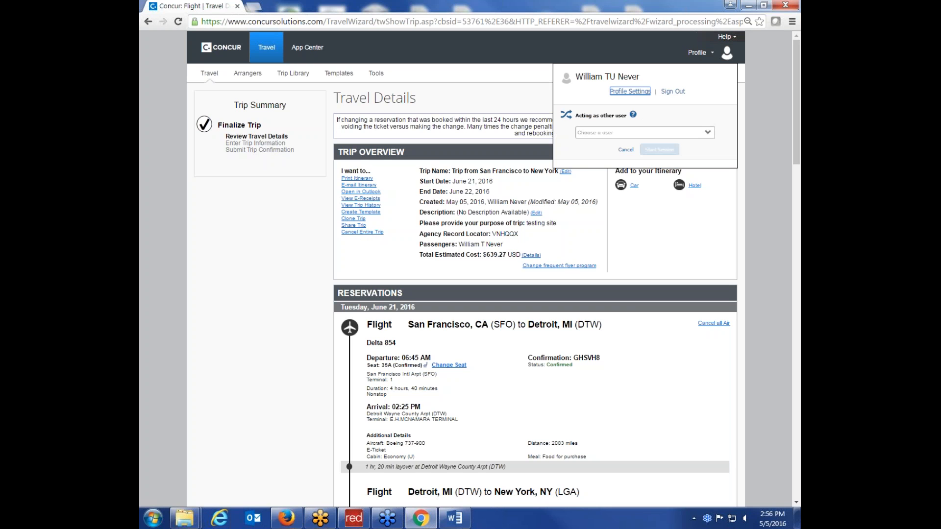
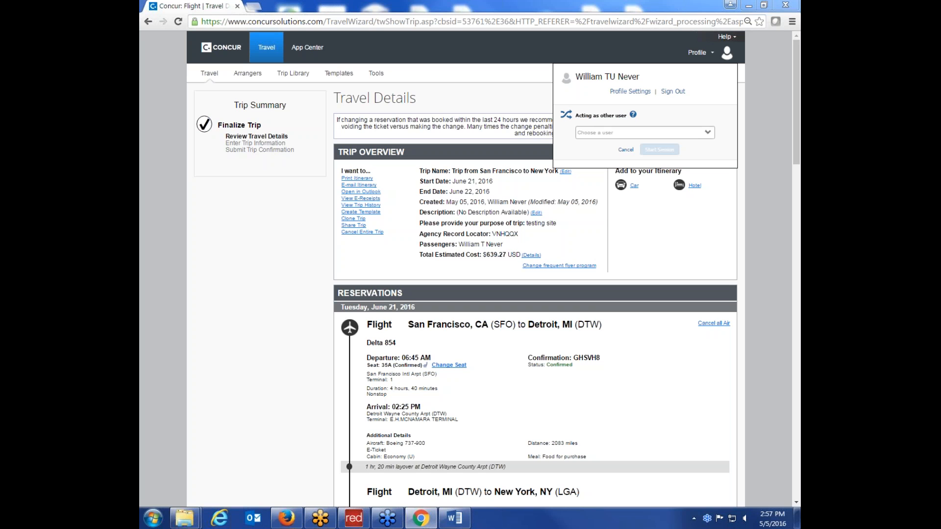
left_click(756, 325)
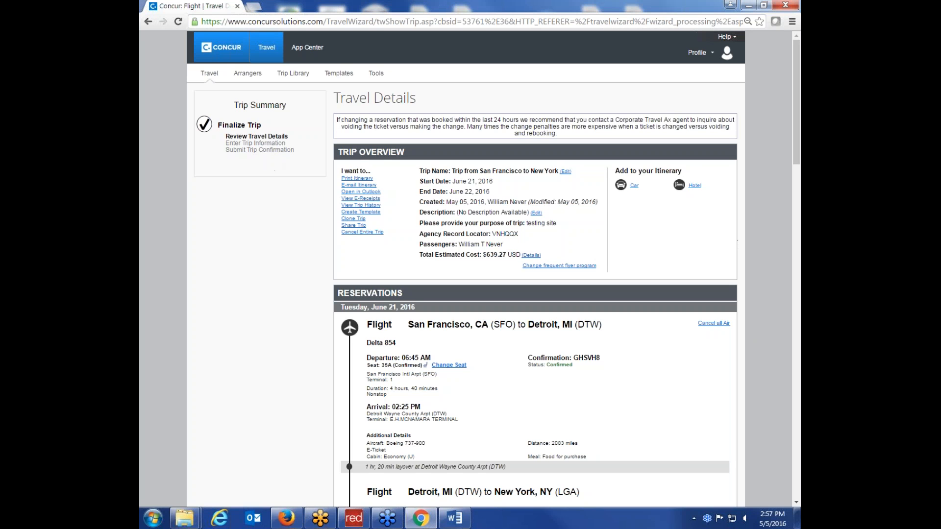
left_click(243, 49)
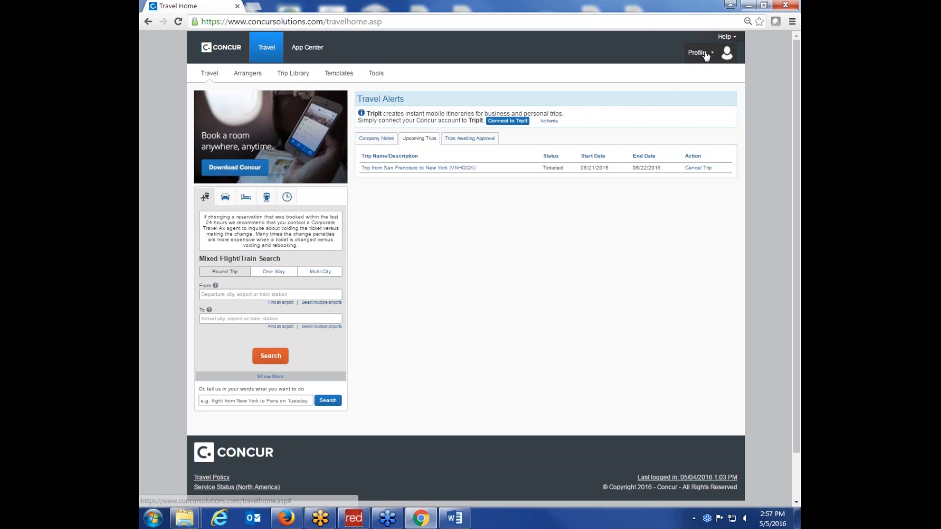
Start a session acting as the other listed user, and end it to return to the own account.
left_click(706, 54)
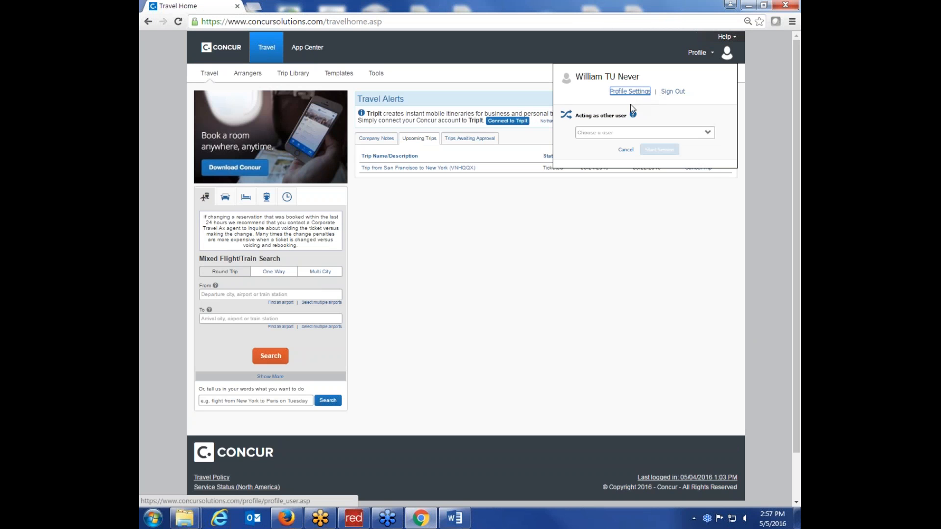
left_click(608, 134)
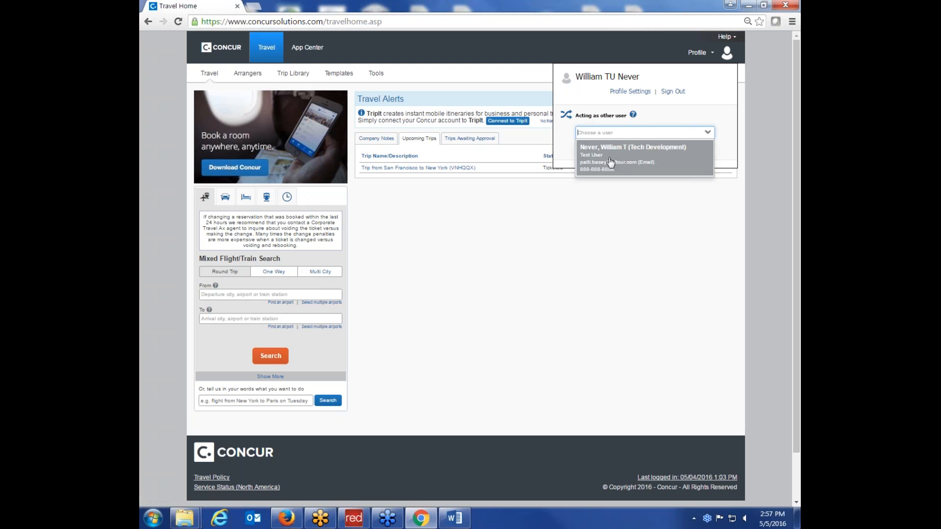
left_click(647, 151)
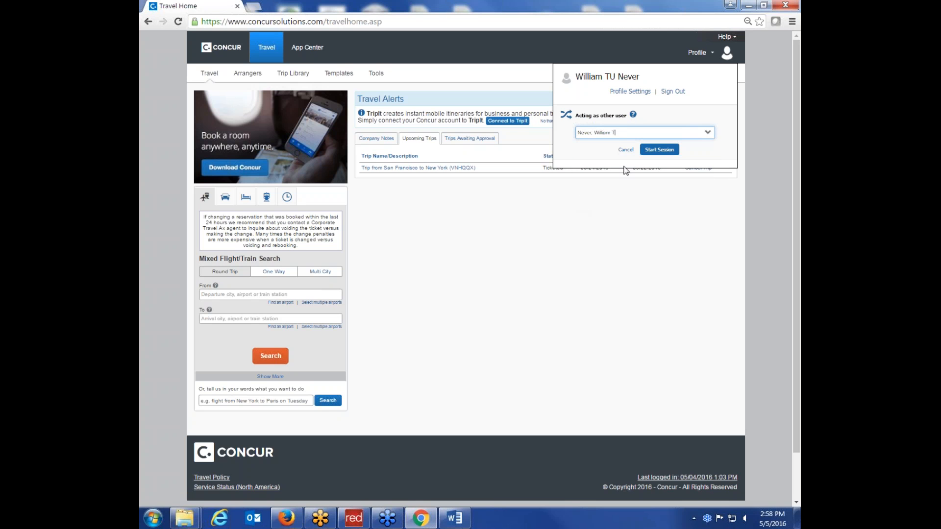
left_click(666, 152)
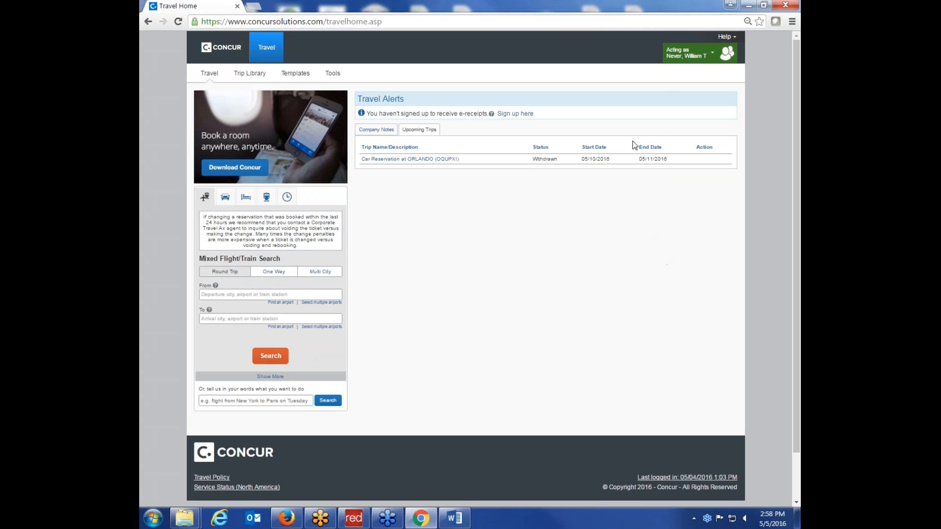
left_click(710, 57)
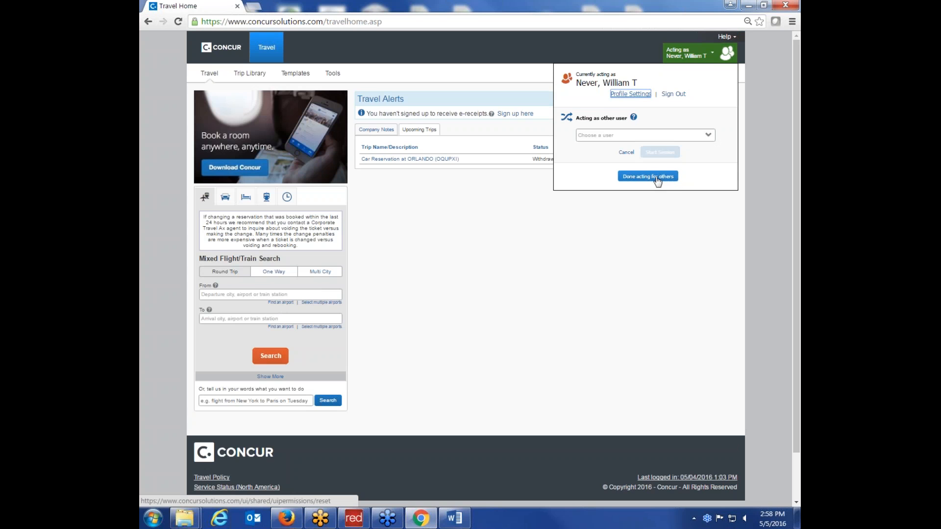
left_click(657, 178)
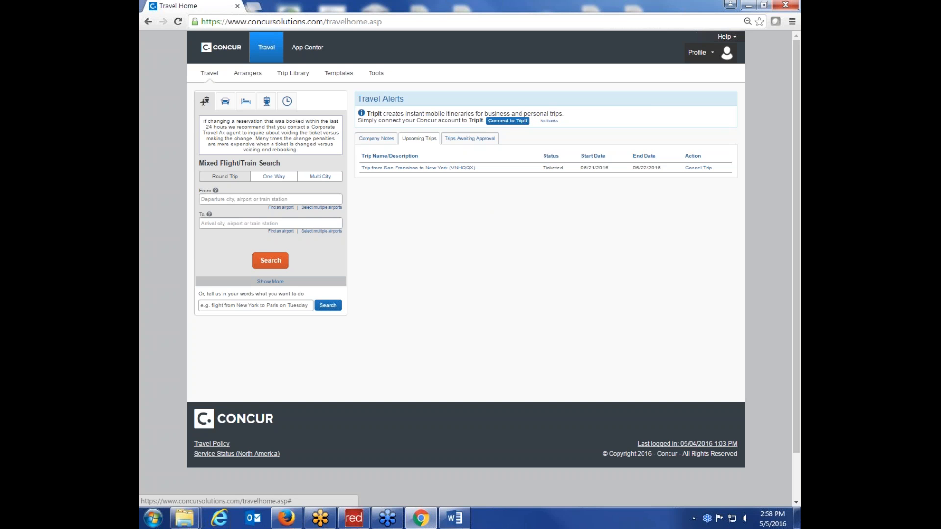
Open the own profile's personal information and add the Tech Development test user as an assistant who can book travel.
left_click(699, 53)
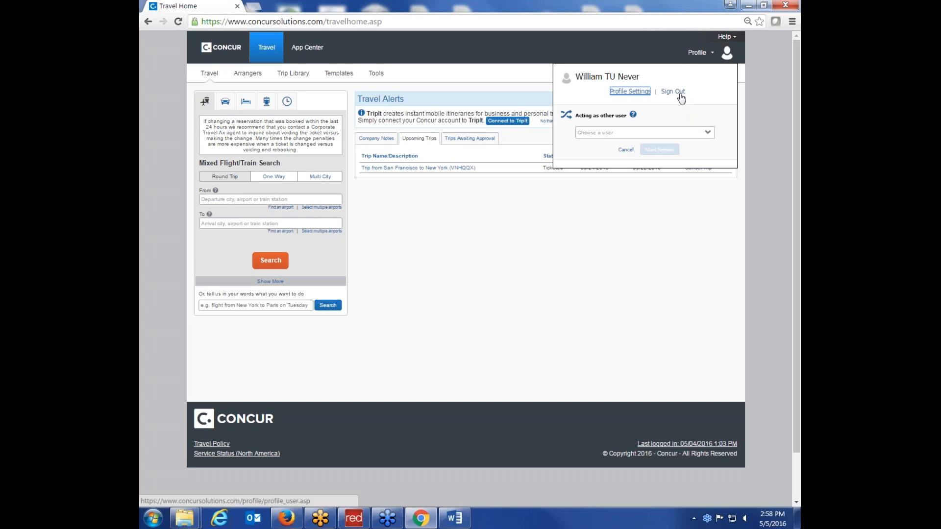
left_click(637, 92)
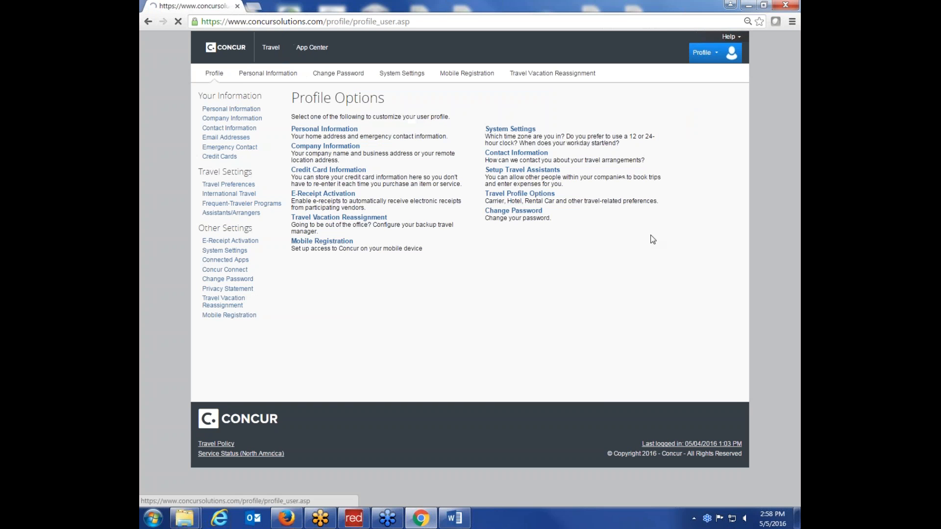
left_click(328, 128)
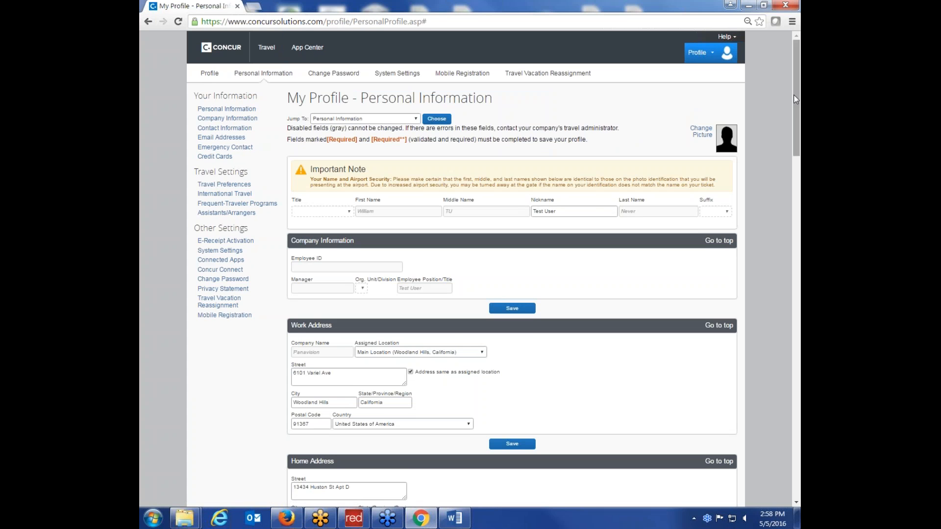
left_click_drag(796, 96, 751, 410)
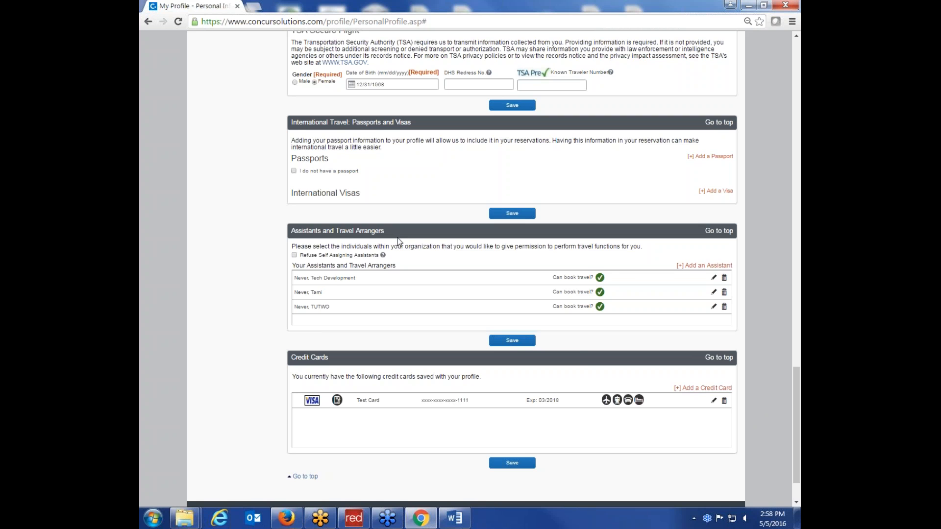
left_click(706, 266)
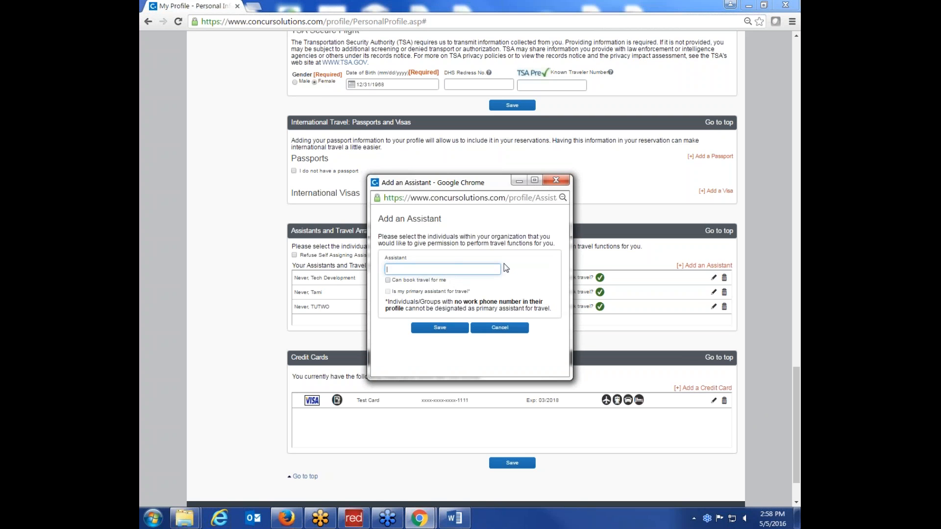
type("Never, William T. (Tech Development")
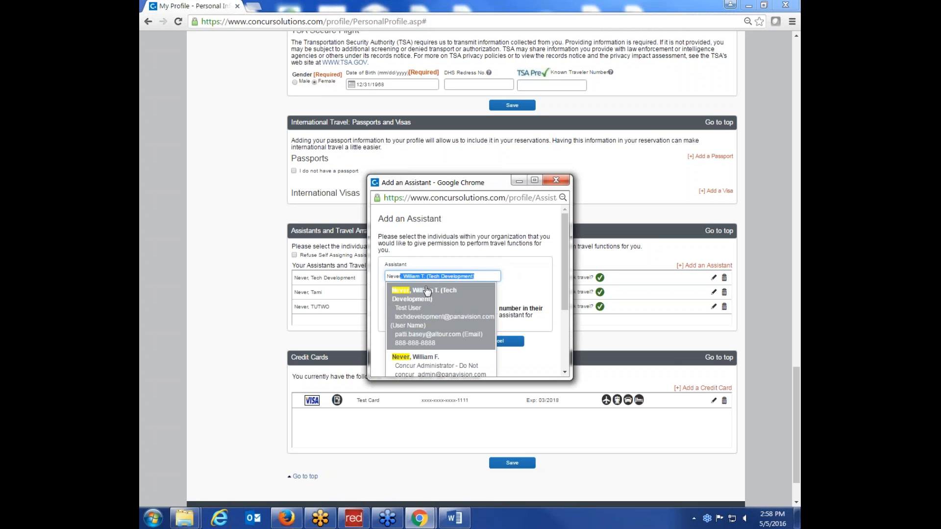
left_click(427, 291)
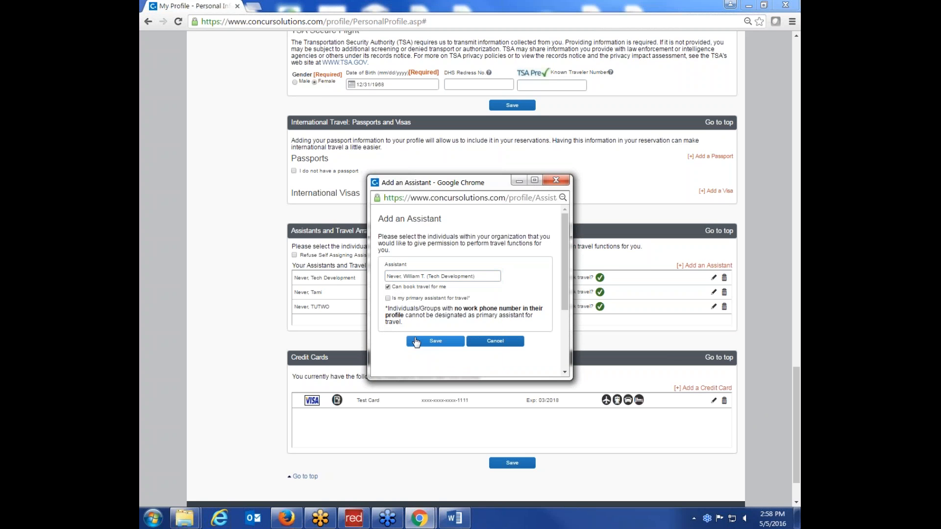
left_click(426, 341)
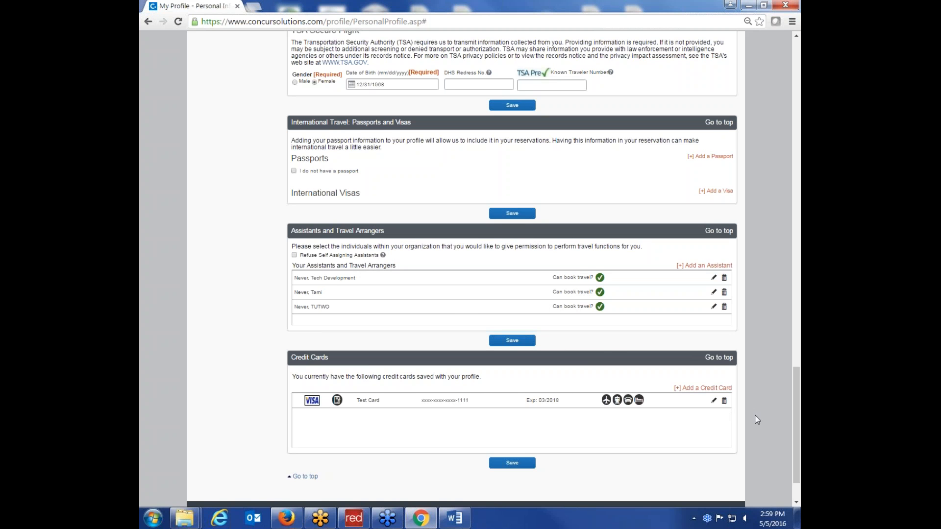
Start a session acting as the Tech Development test user.
scroll(754, 416, "up", 20)
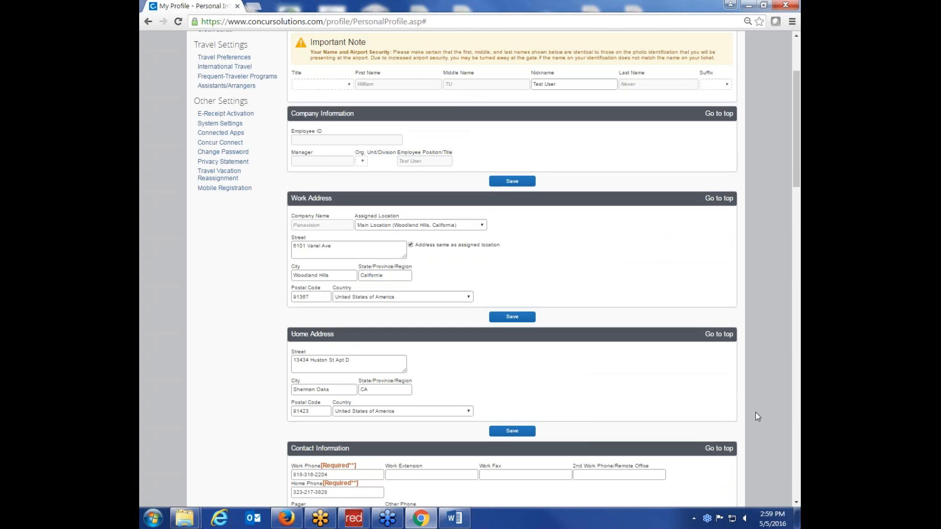
scroll(758, 417, "up", 3)
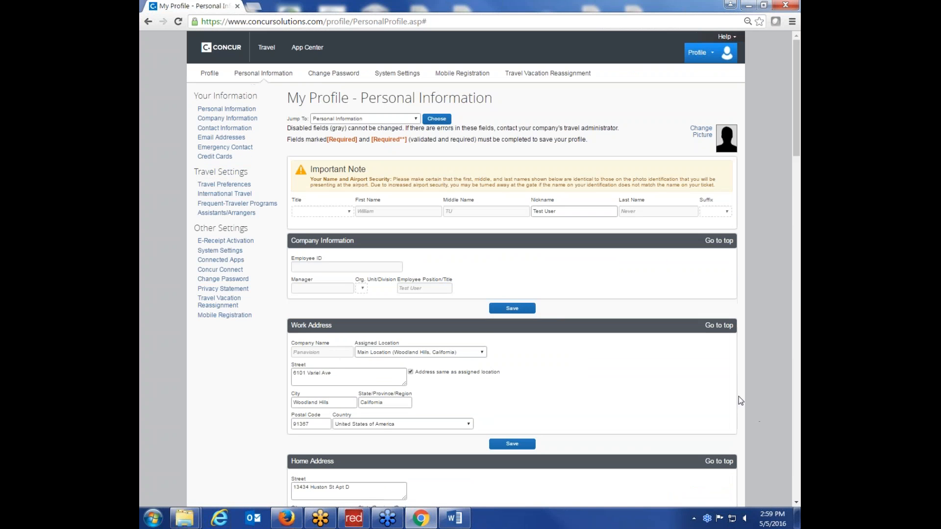
left_click(698, 53)
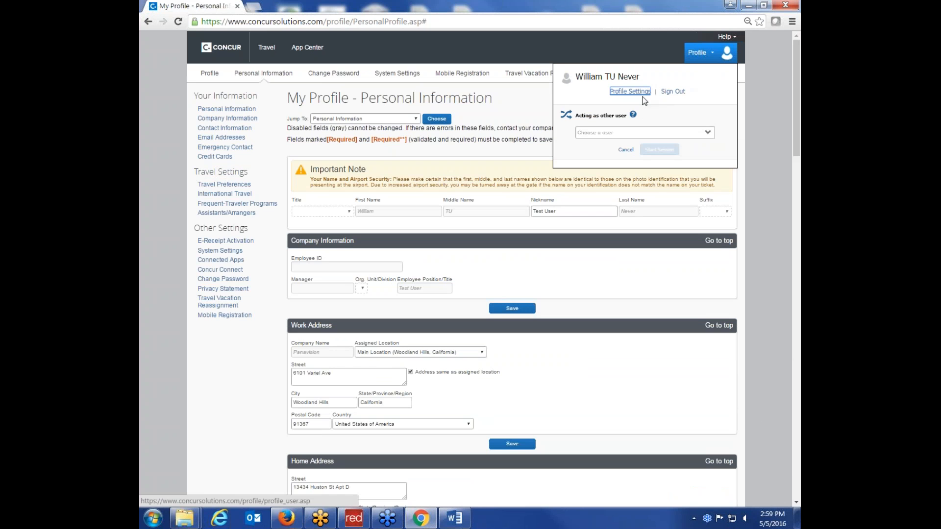
left_click(622, 132)
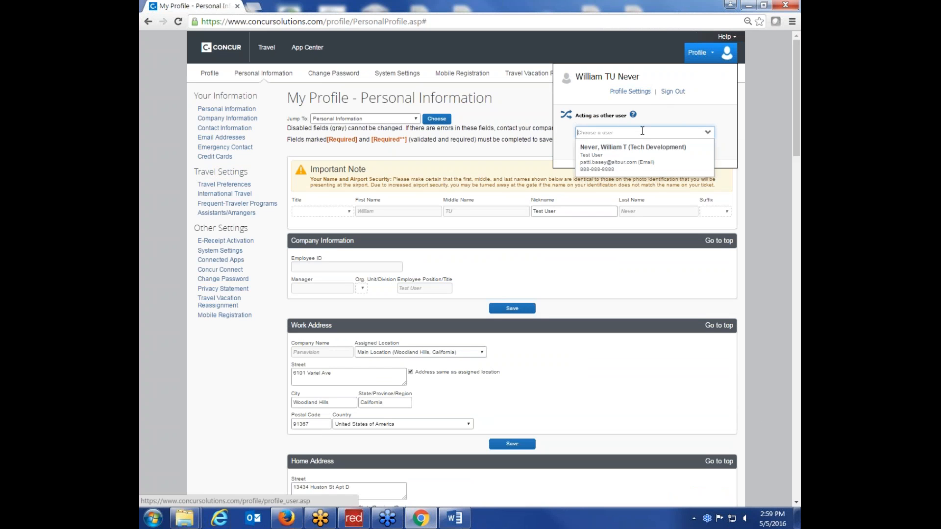
left_click(622, 150)
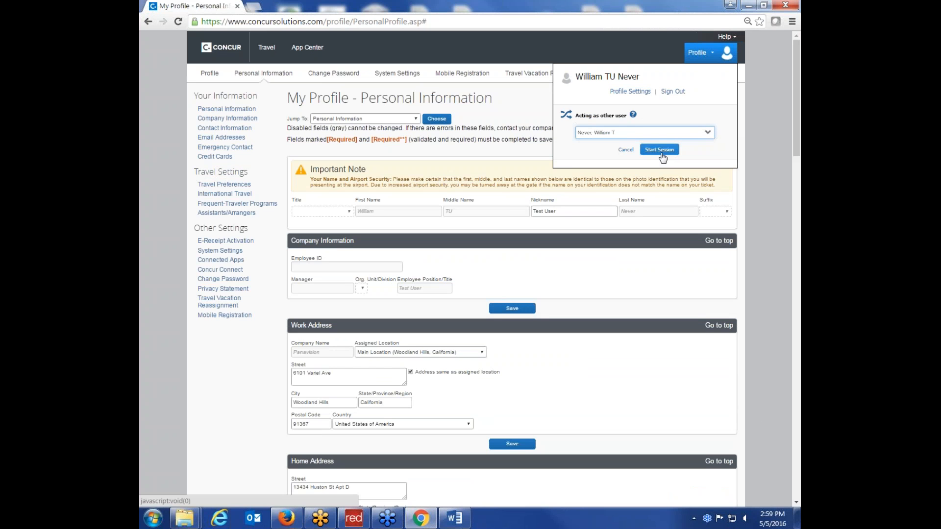
left_click(662, 151)
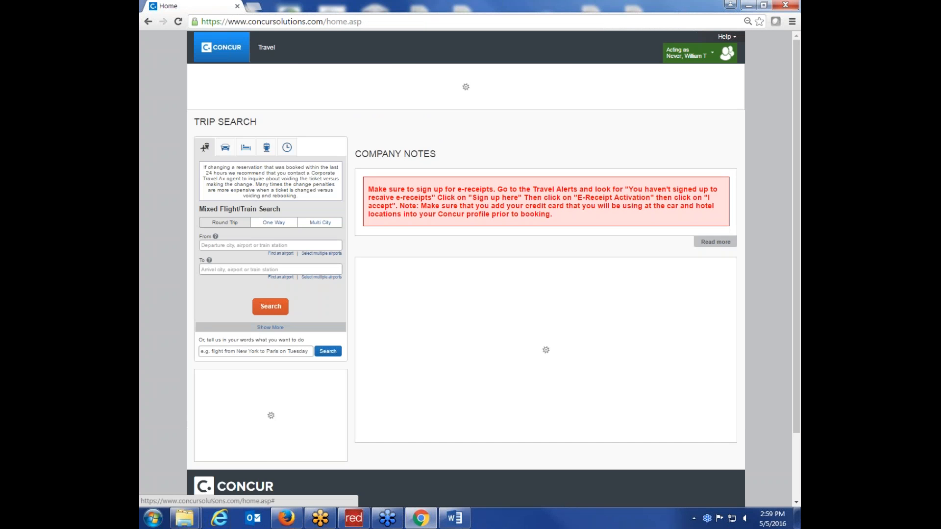
Review the acted-for user's personal profile down to the assistants and credit cards sections, and switch to Word.
left_click(683, 58)
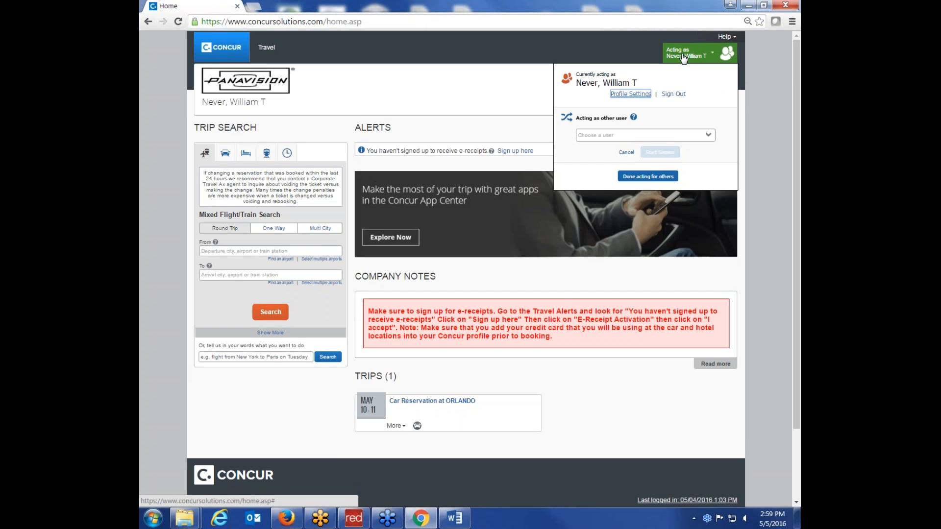
left_click(637, 97)
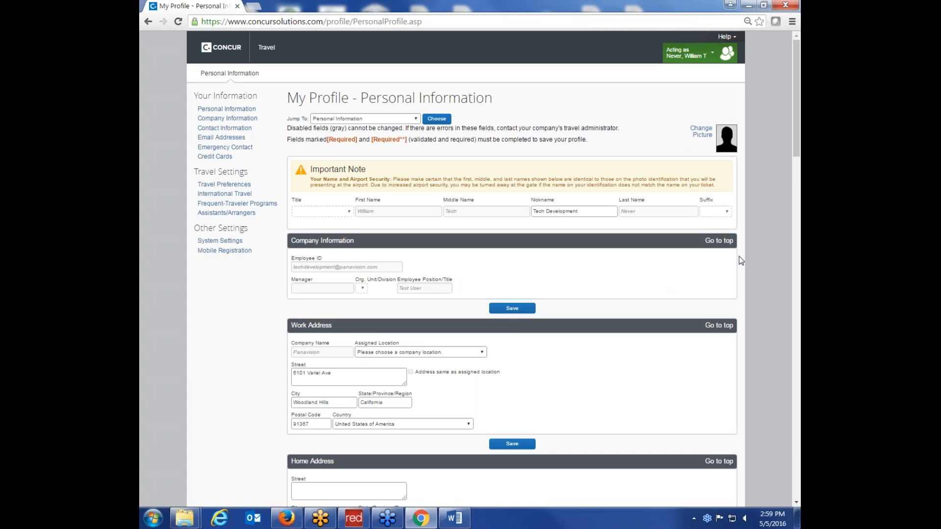
scroll(740, 260, "down", 10)
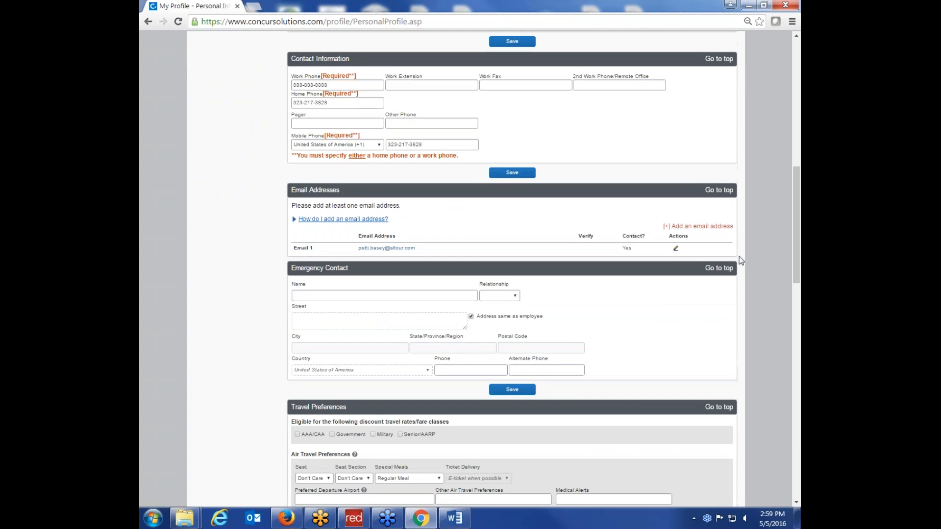
scroll(739, 260, "down", 10)
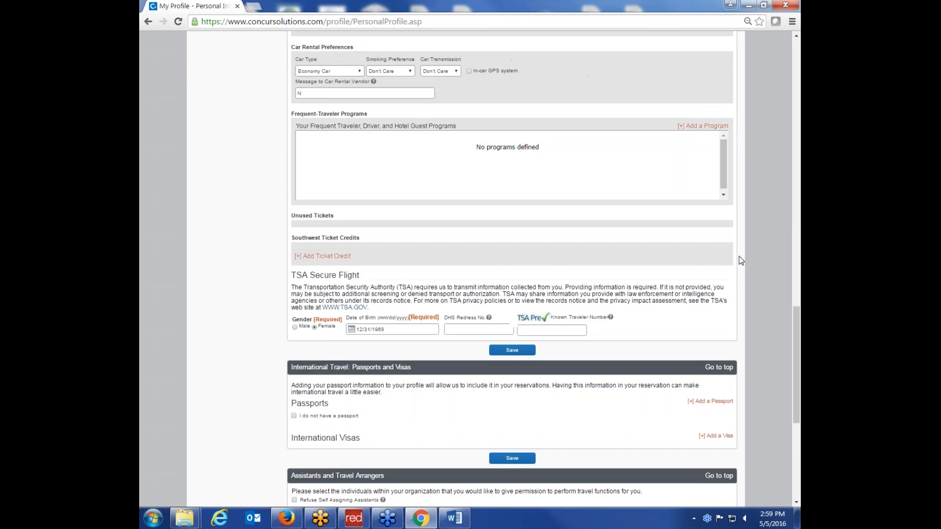
scroll(740, 260, "down", 6)
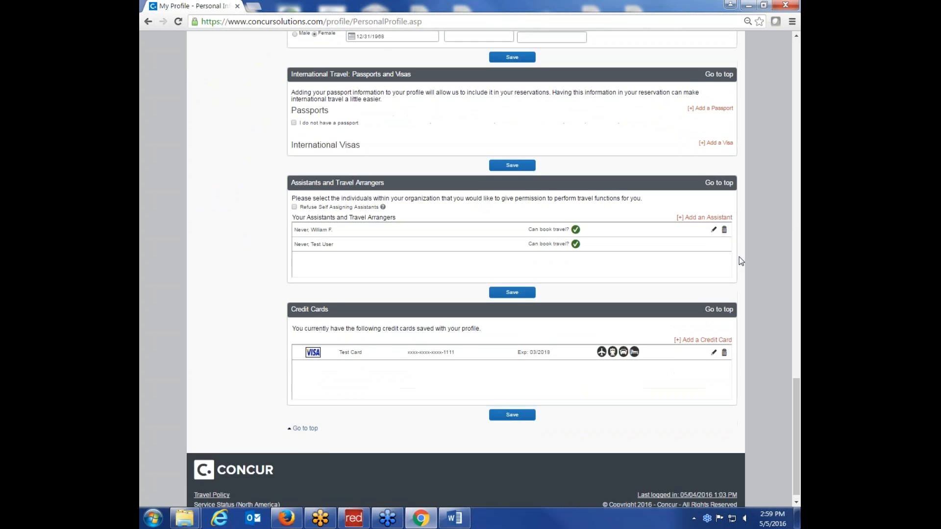
scroll(740, 260, "up", 20)
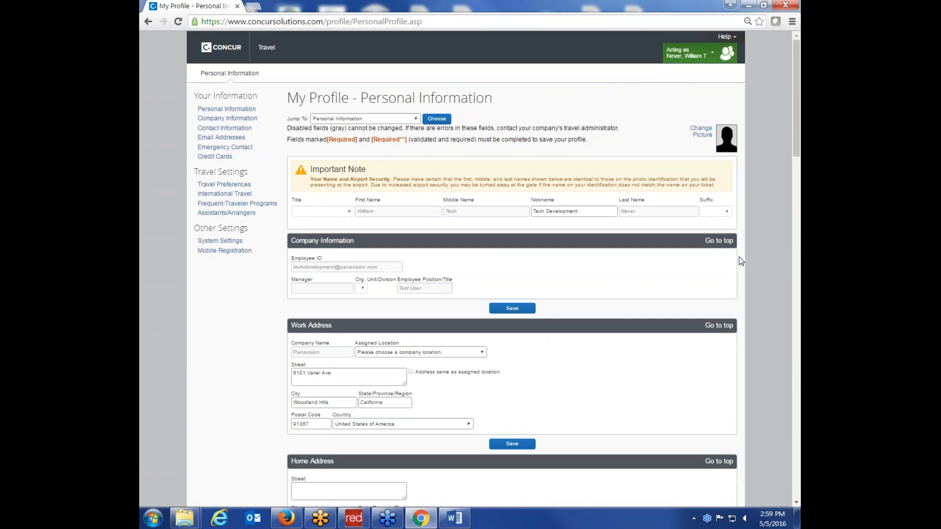
key("alt+Tab")
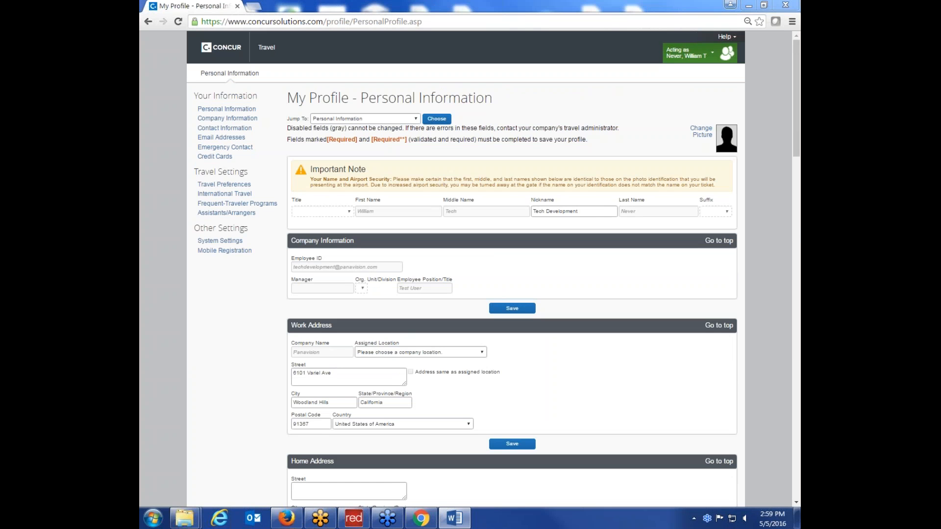